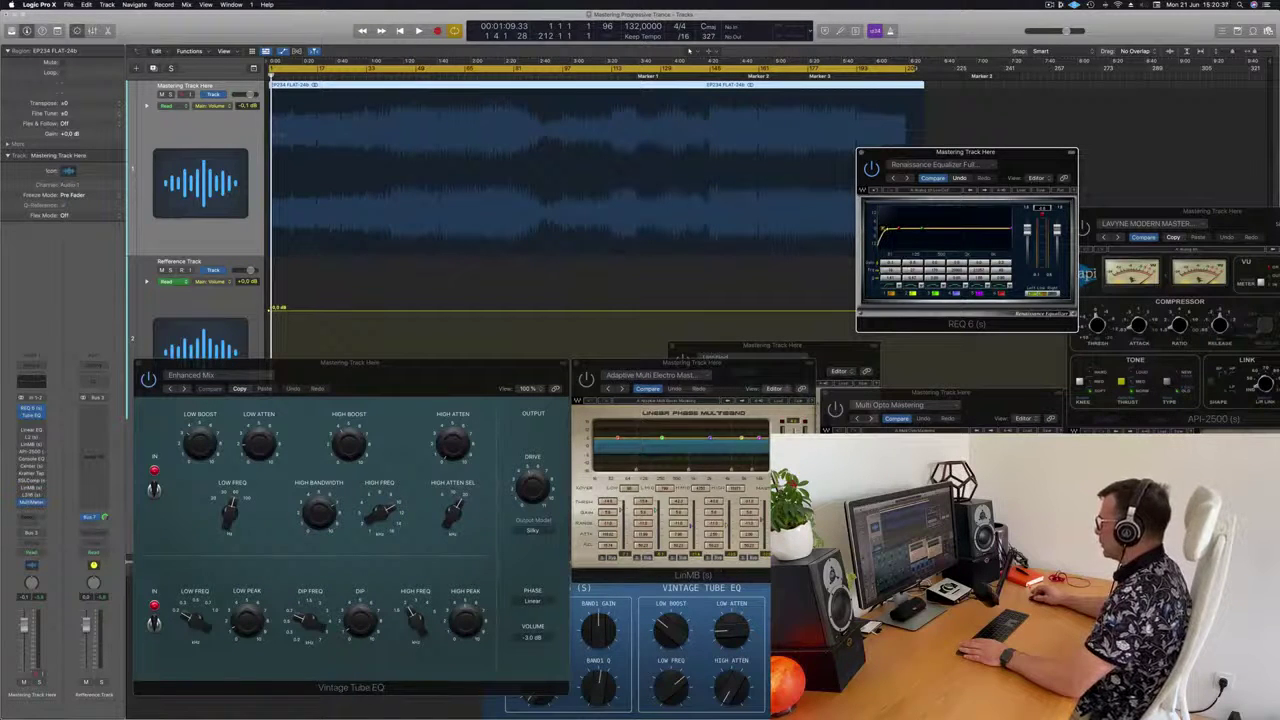
Play the mastering track from the start, jump to about 1:15, and move the REQ 6 equalizer window clear of the waveform.
mouse_move(1001, 160)
mouse_down()
mouse_move(1015, 158)
mouse_move(1001, 158)
mouse_up()
click(203, 137)
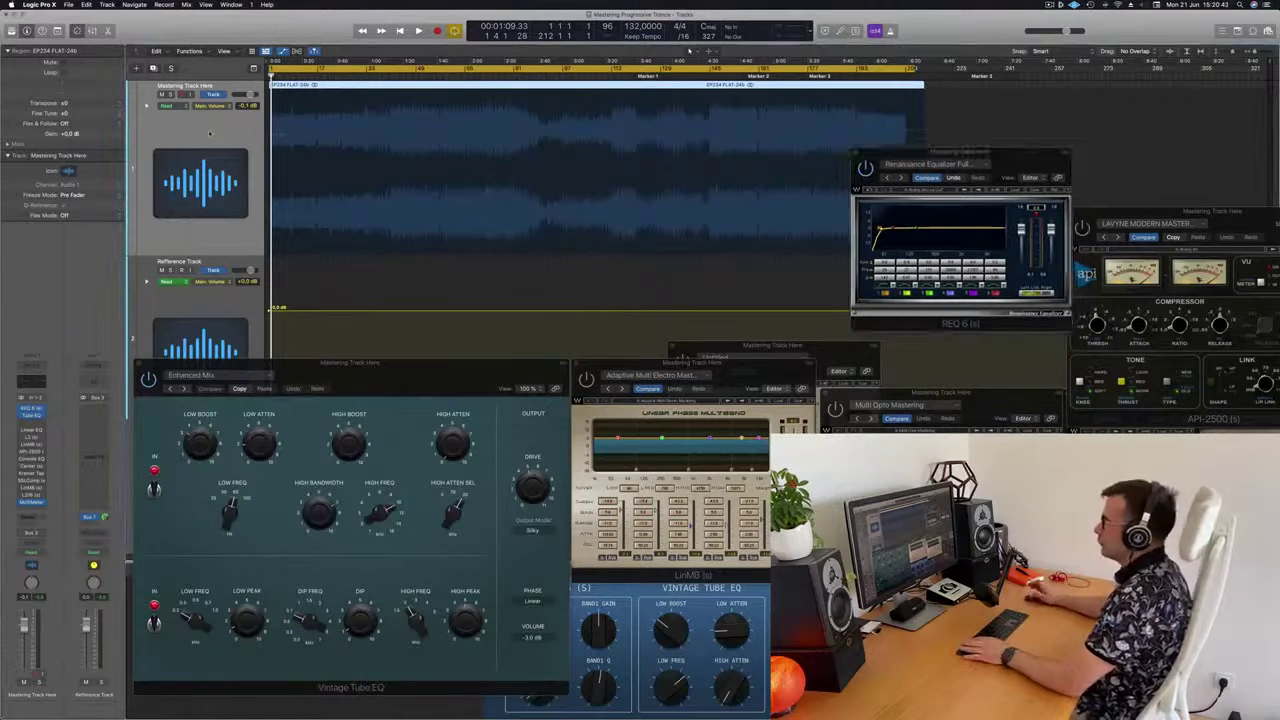
key(space)
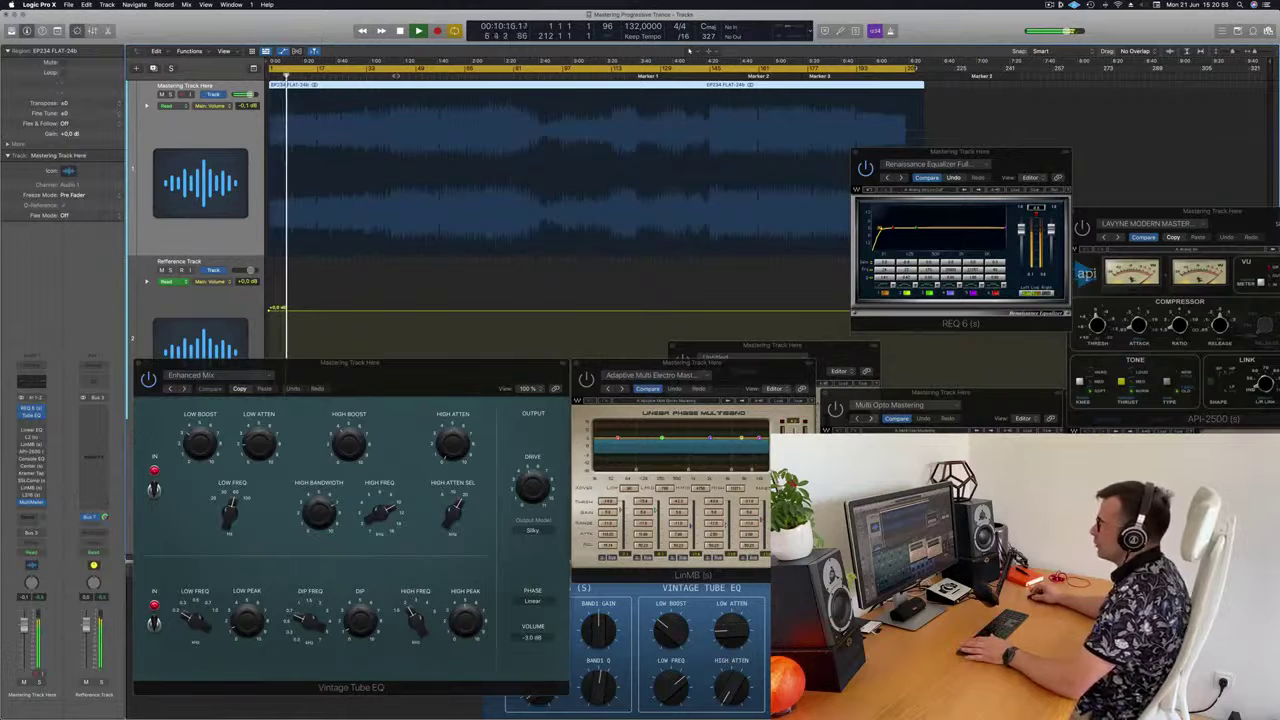
click(396, 73)
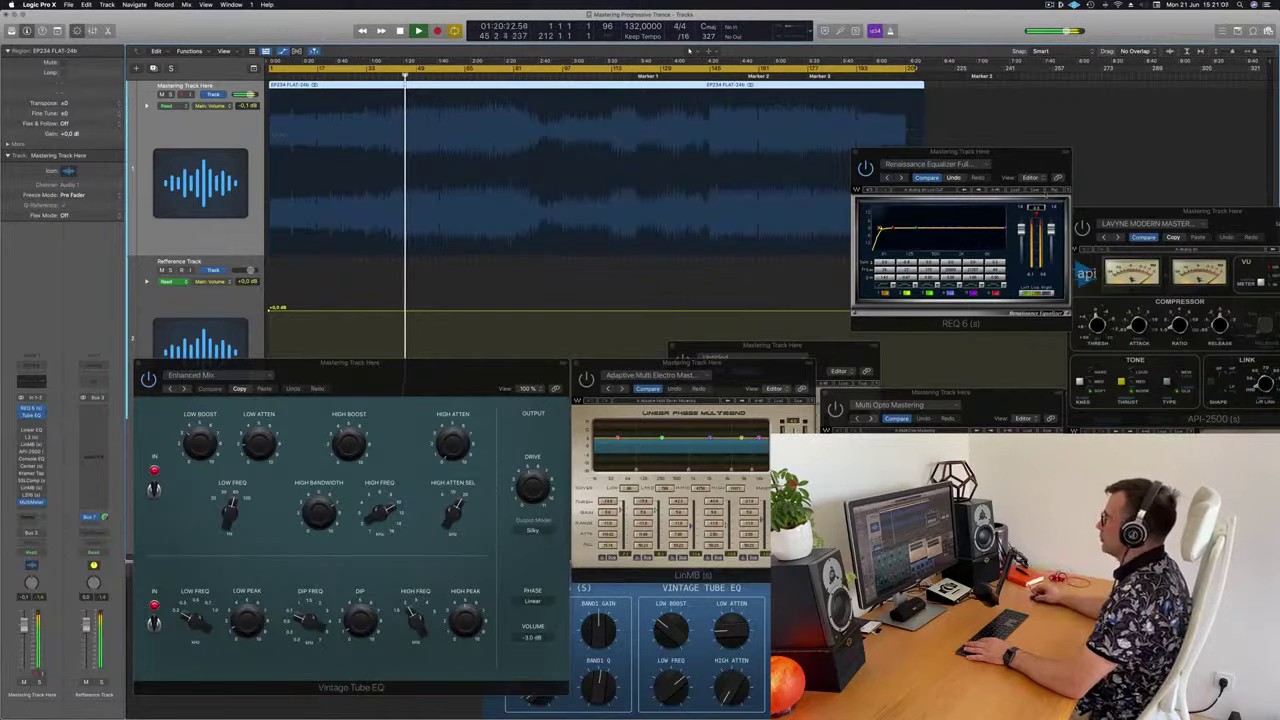
drag(1034, 155, 1070, 128)
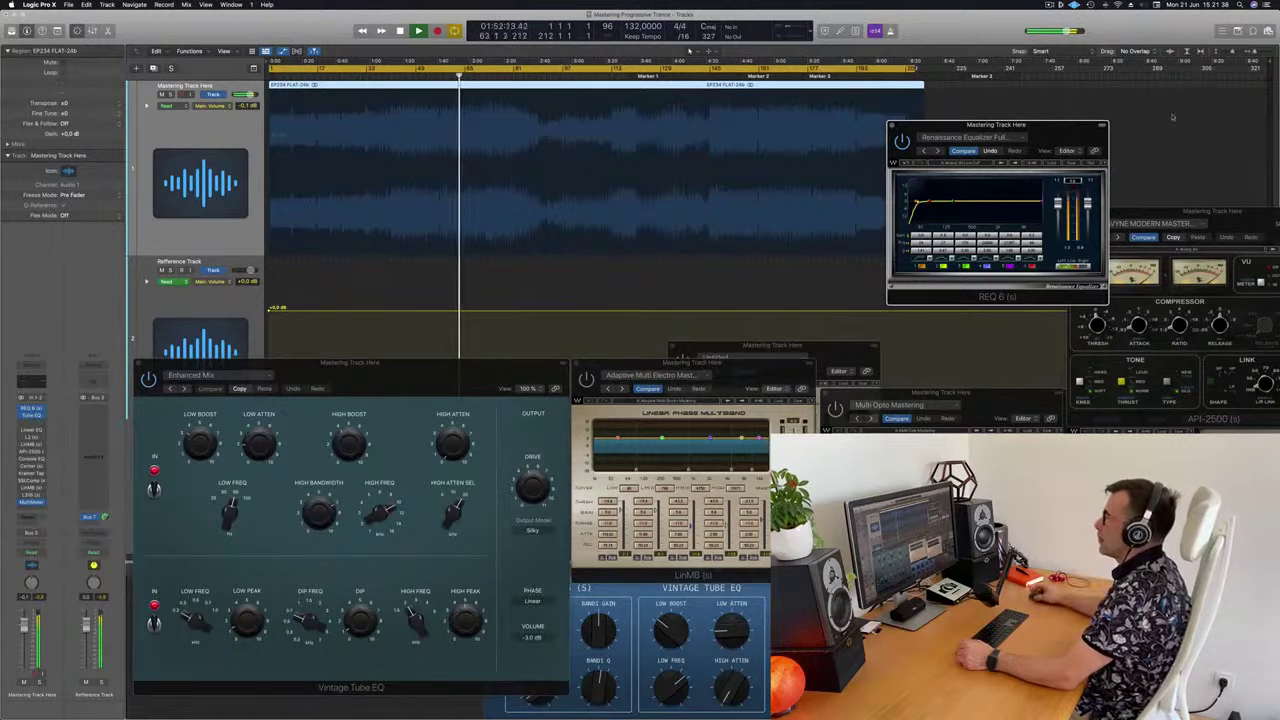
Audition the breakdown and the loud section shortly before Marker 2, and stop playback with the playhead at the project start.
click(536, 76)
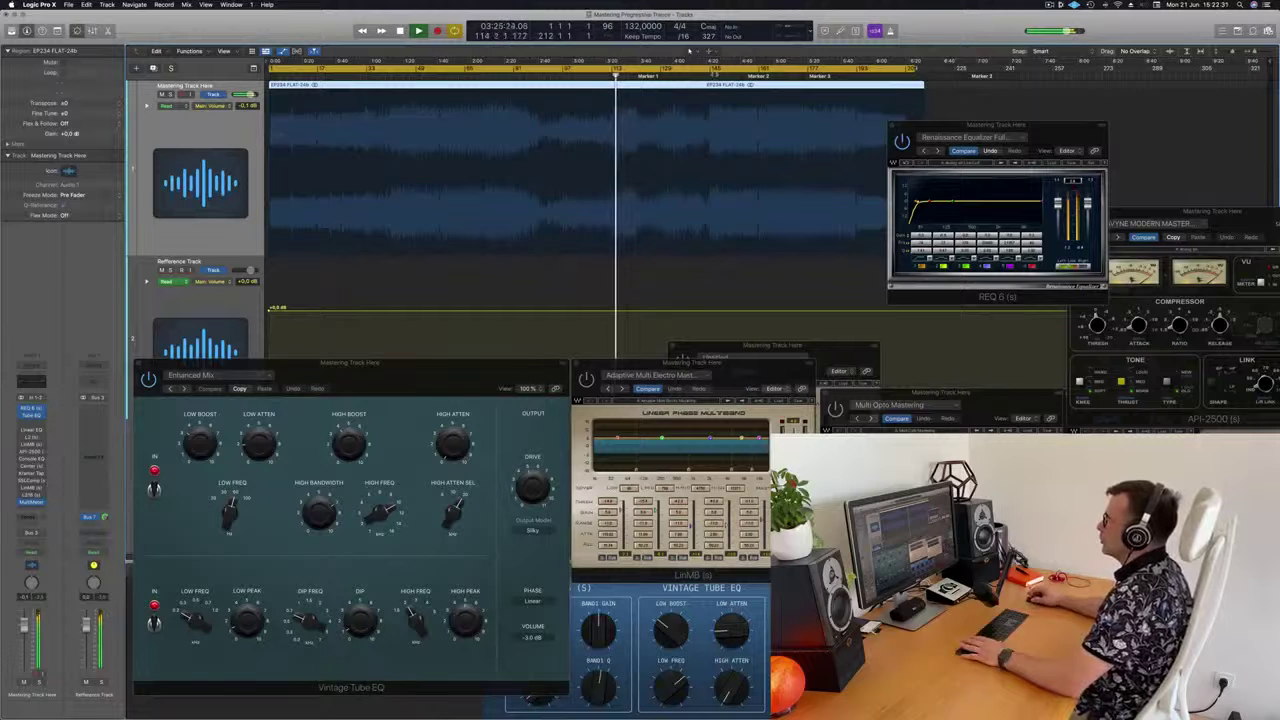
click(712, 76)
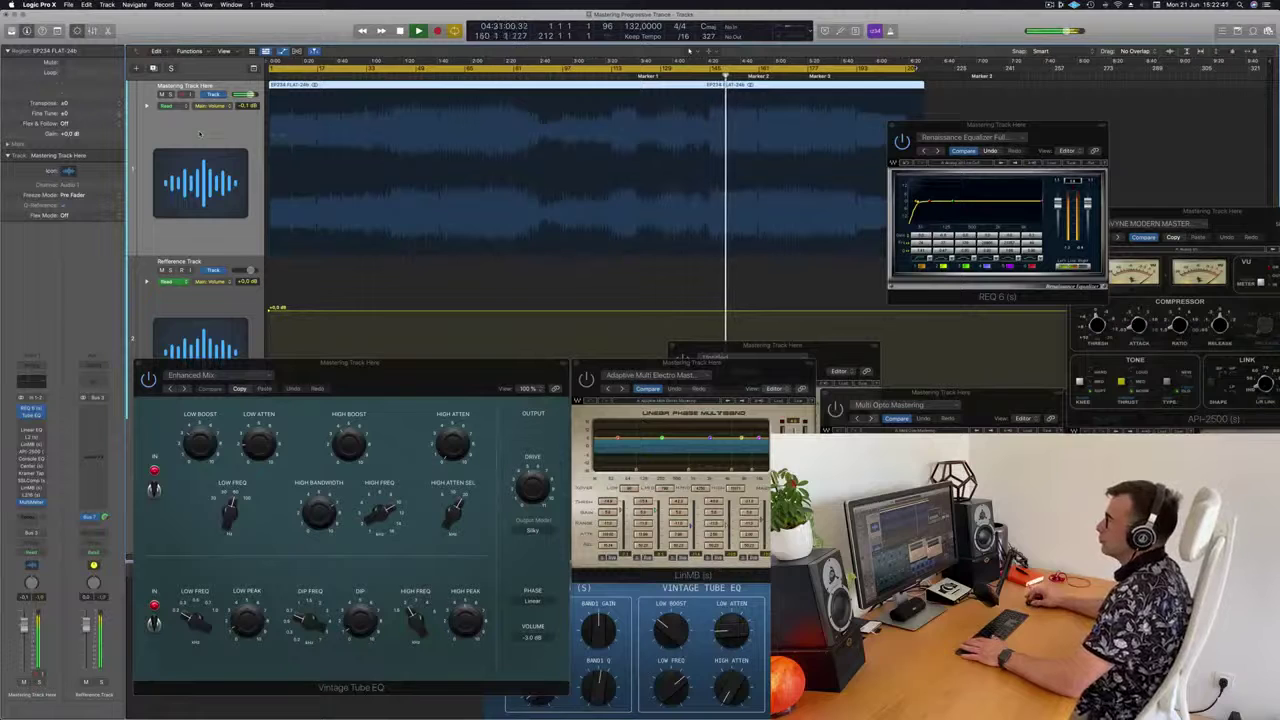
key(space)
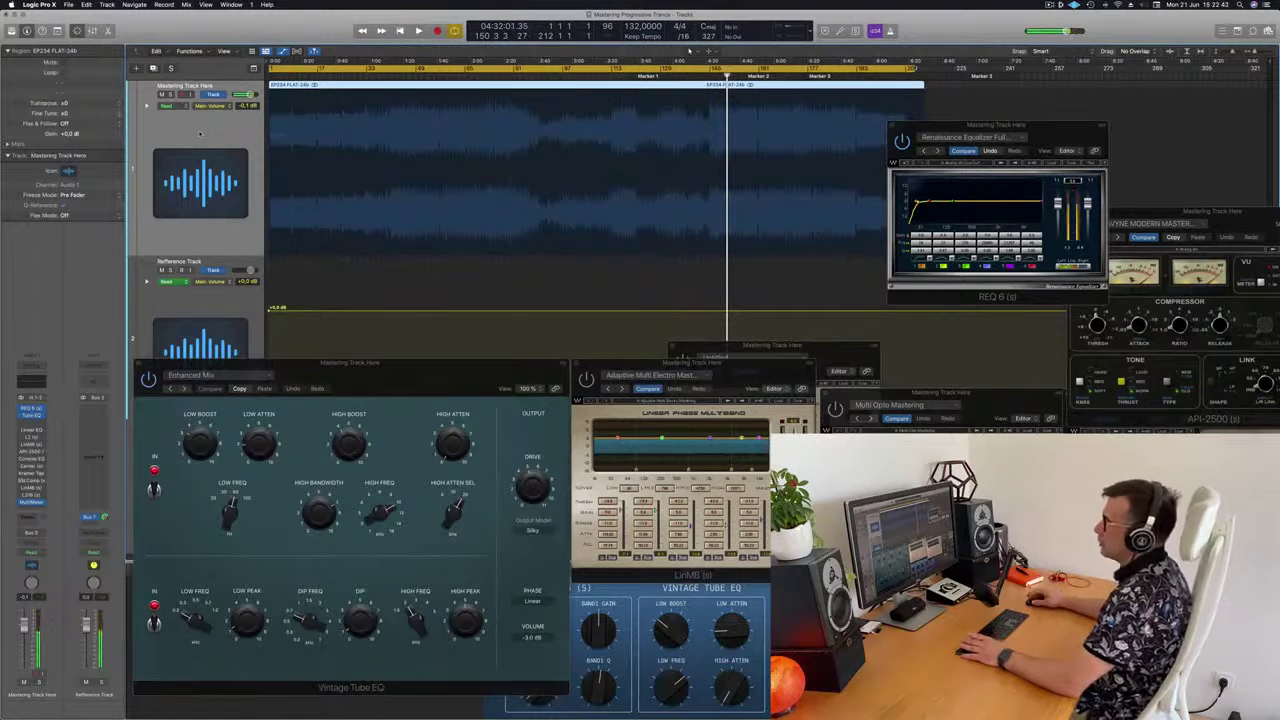
key(Return)
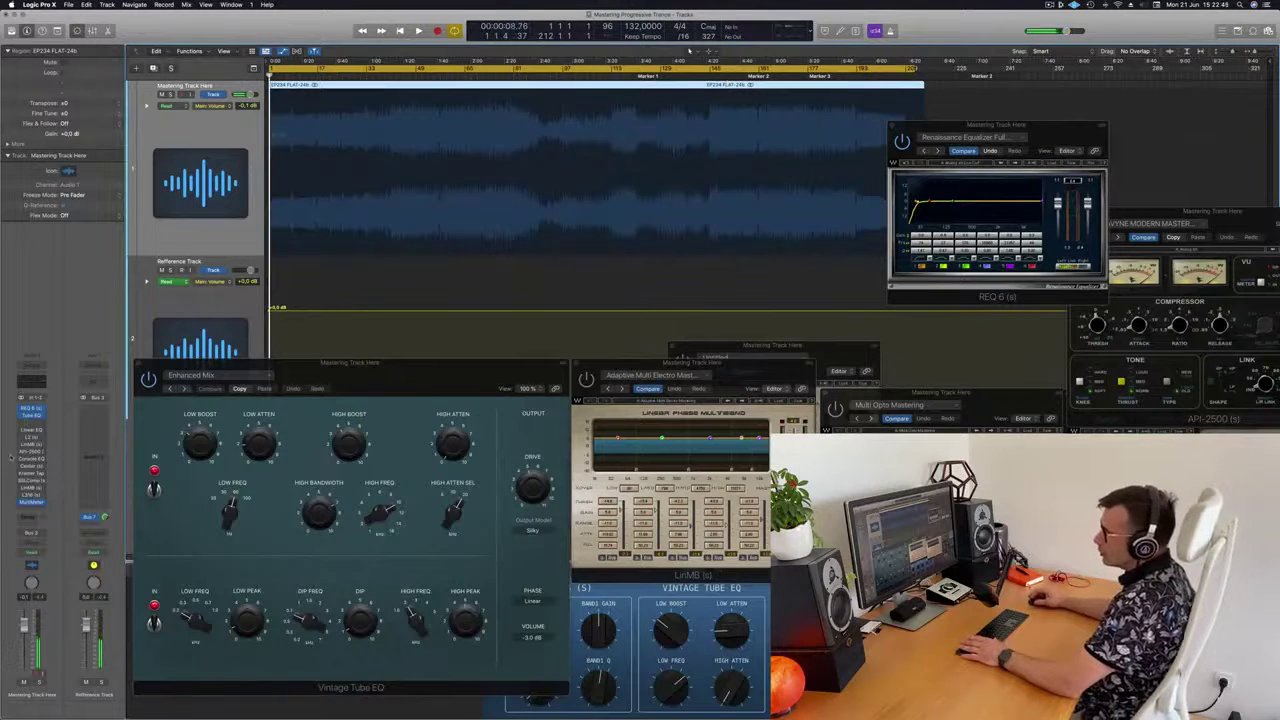
Open the Linear Phase EQ on the mastering track for a look and close its window again.
click(30, 430)
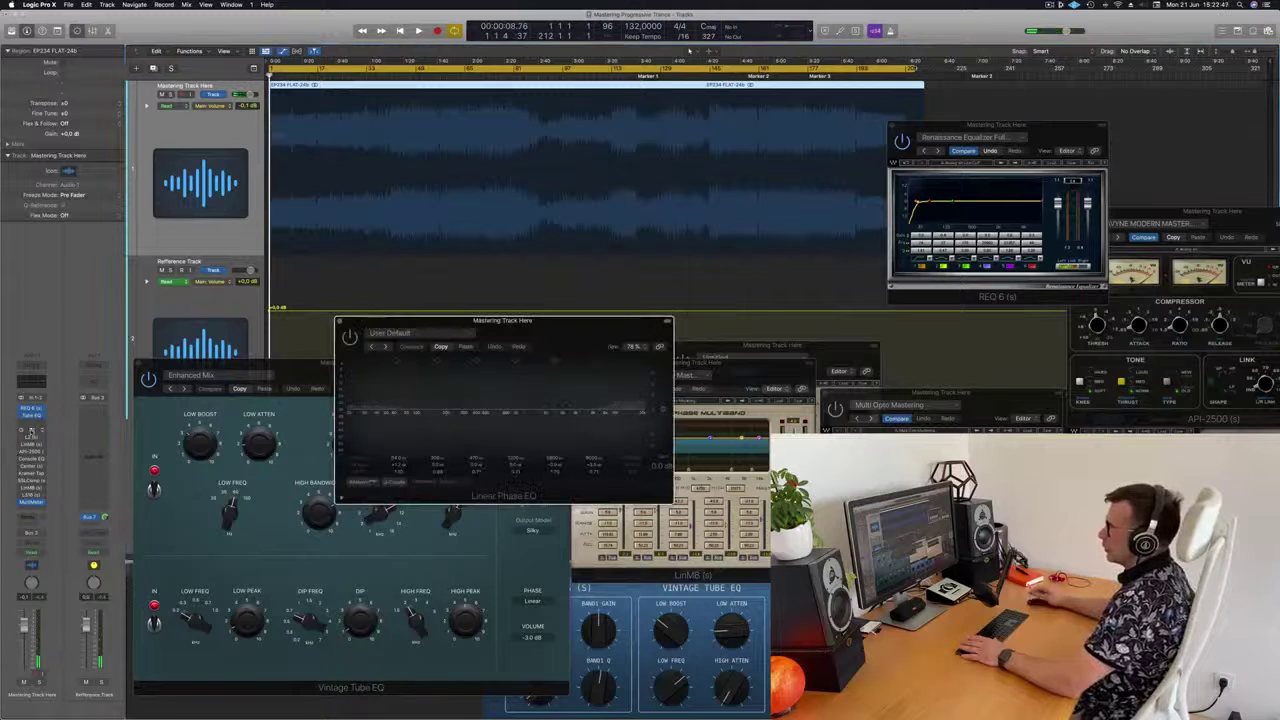
drag(549, 325, 661, 321)
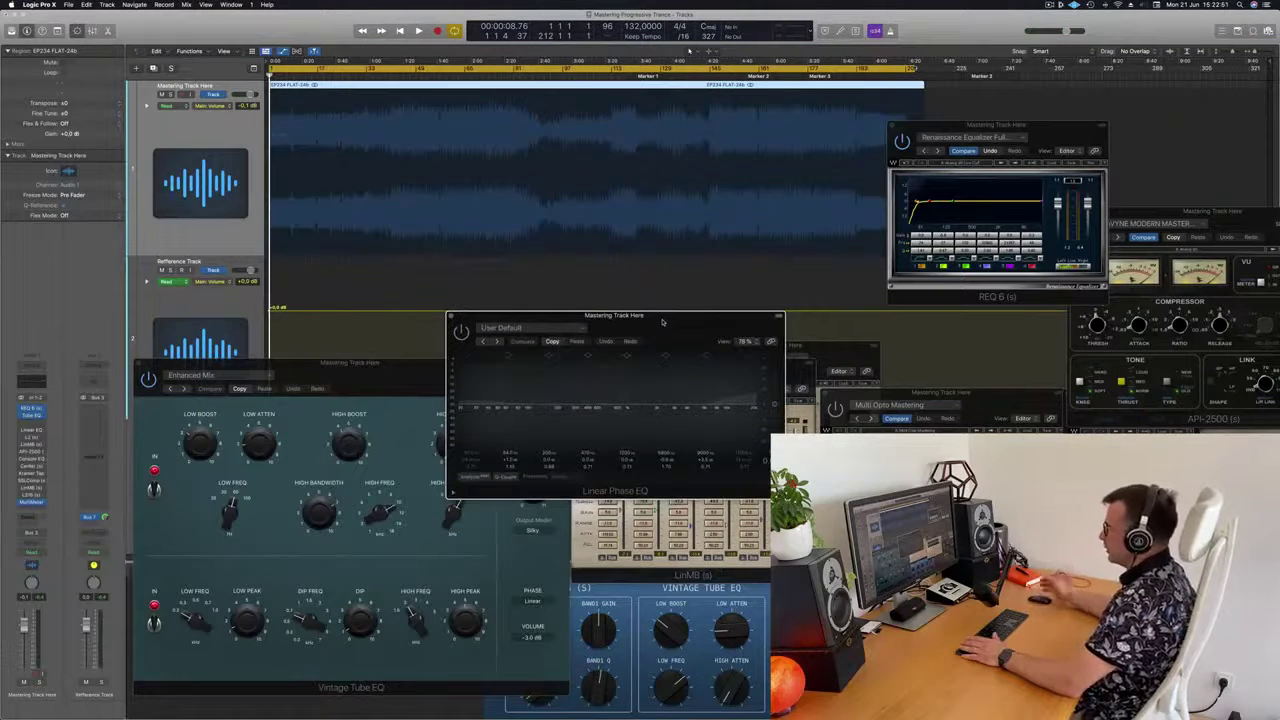
drag(663, 322, 896, 147)
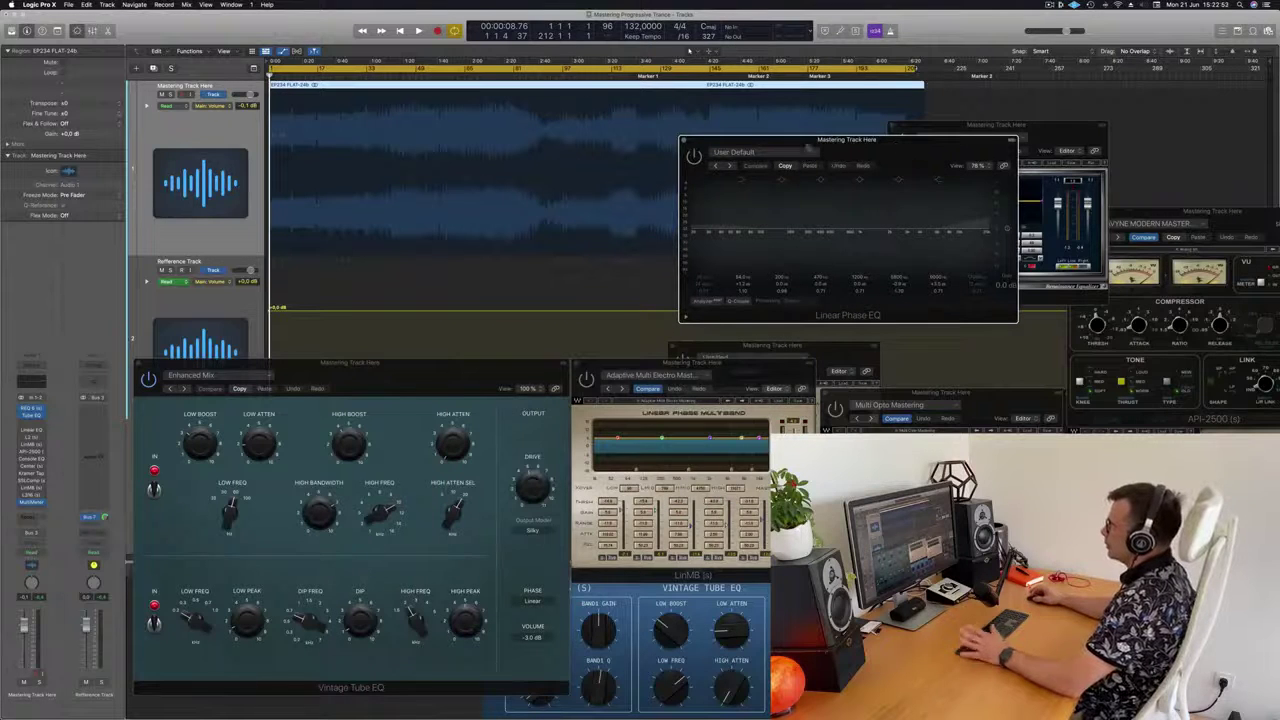
key(super+w)
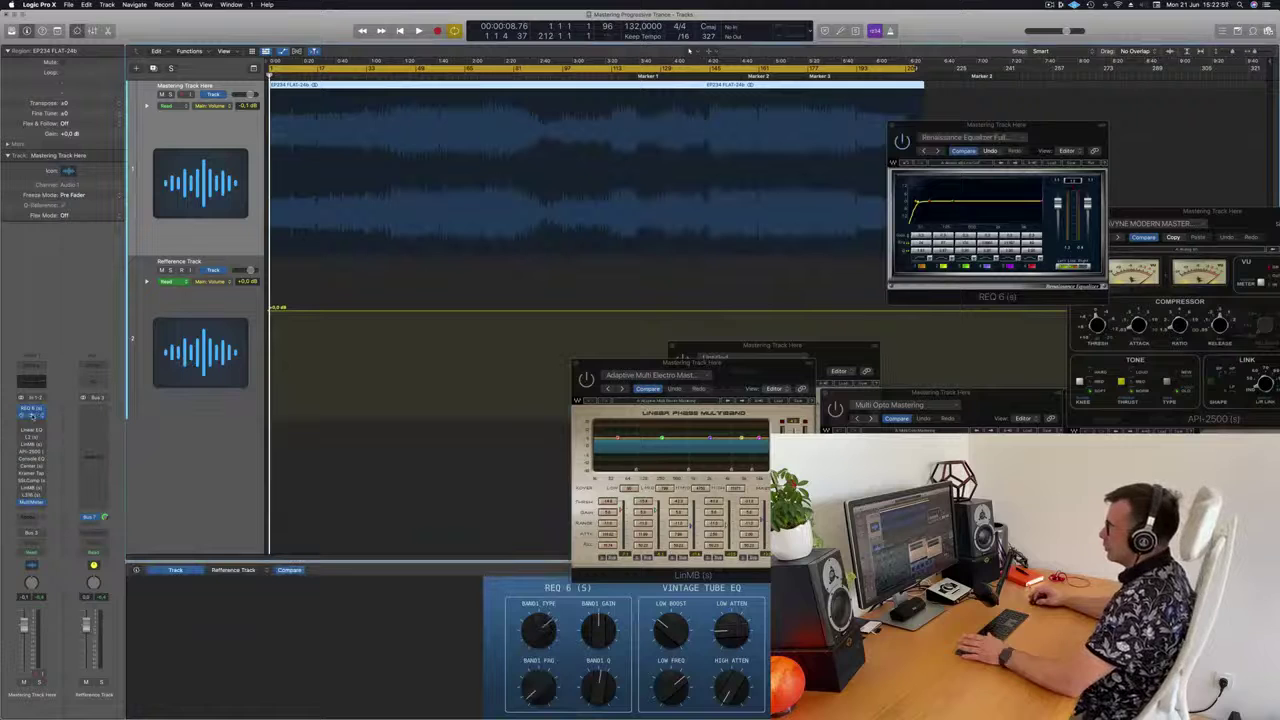
Place the Vintage Tube EQ over the arrangement, play the track through it from the start, and close its window.
drag(397, 370, 688, 128)
key(space)
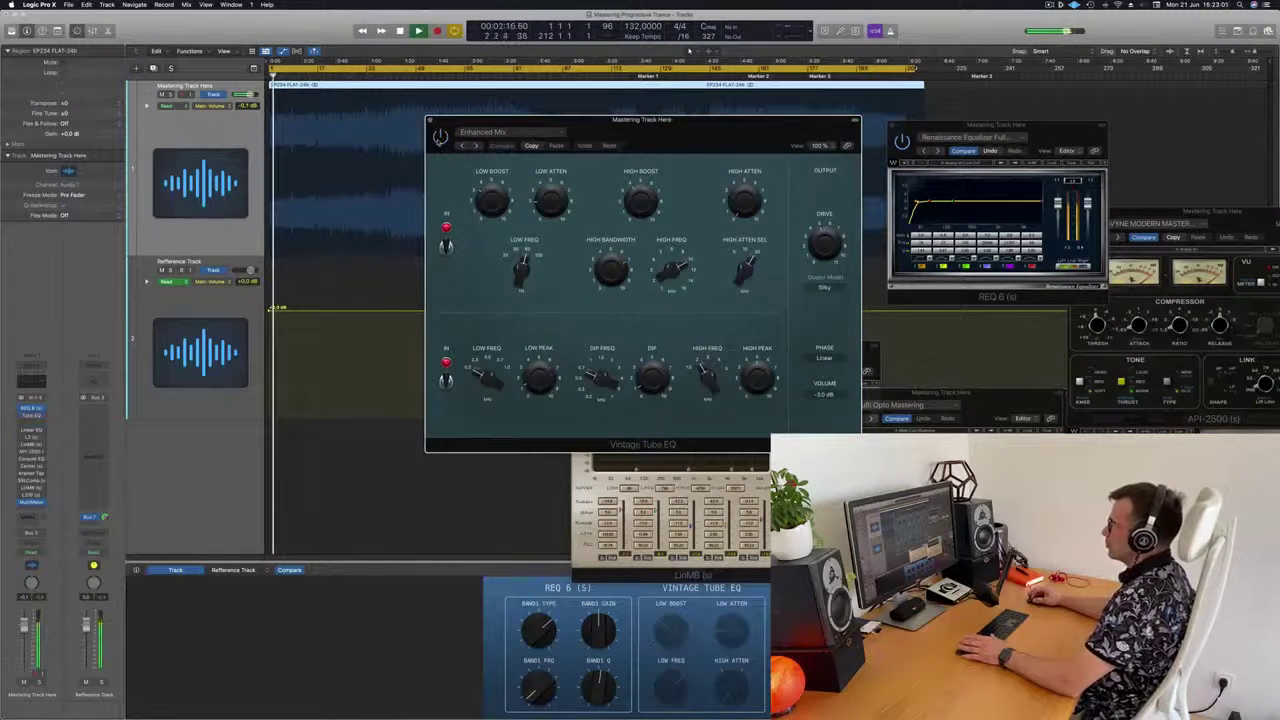
drag(666, 127, 841, 182)
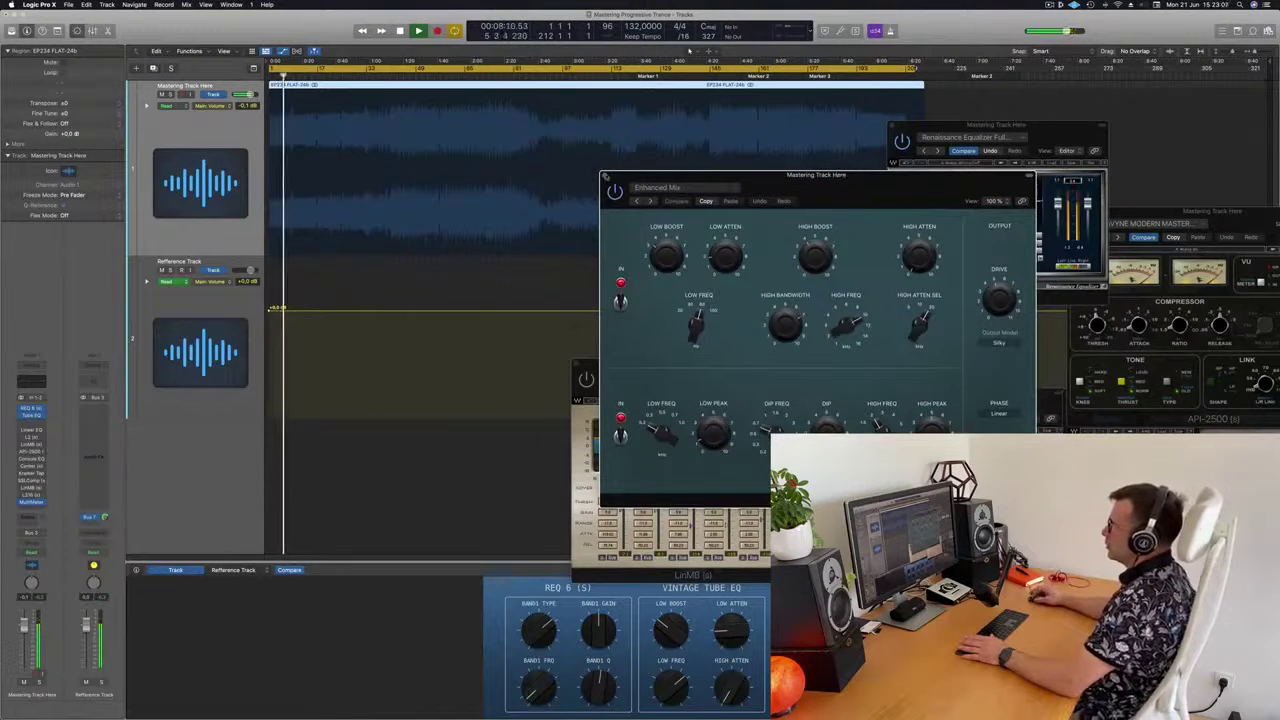
click(604, 176)
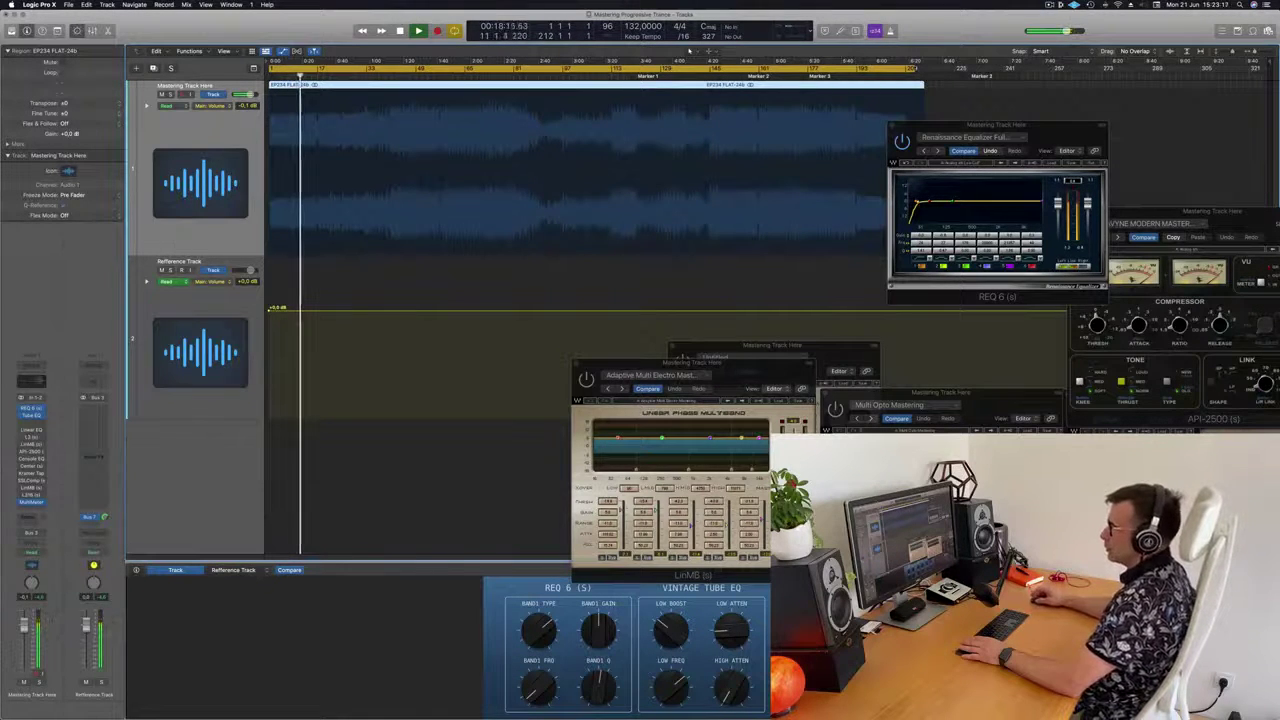
Bring up the L2 Ultramaximizer on the mastering track, place it over the arrangement and turn it on.
click(31, 437)
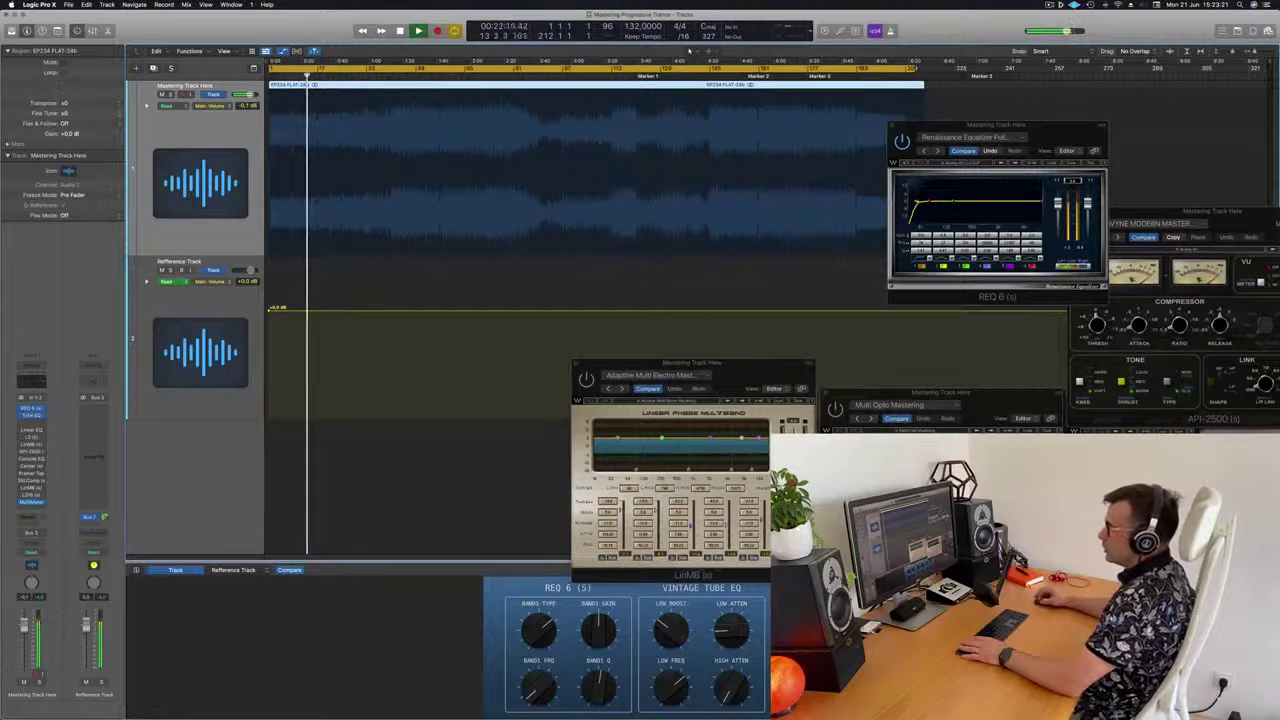
click(32, 438)
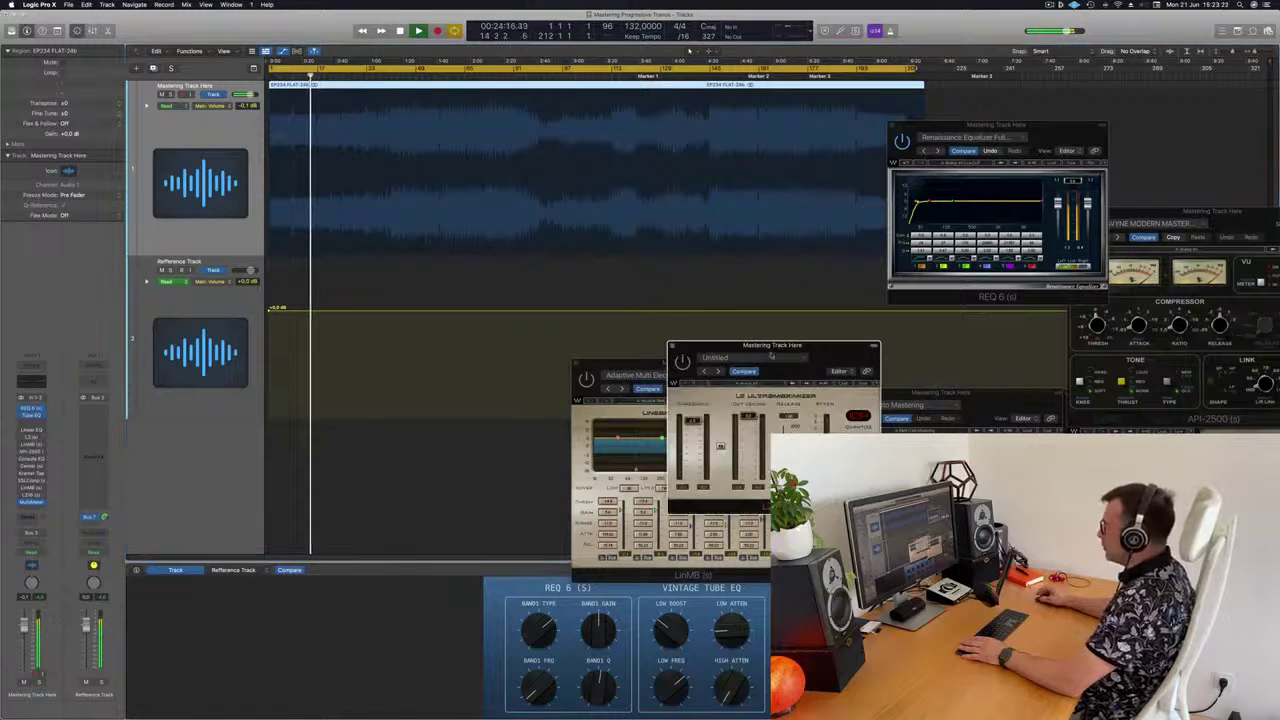
drag(771, 357, 585, 216)
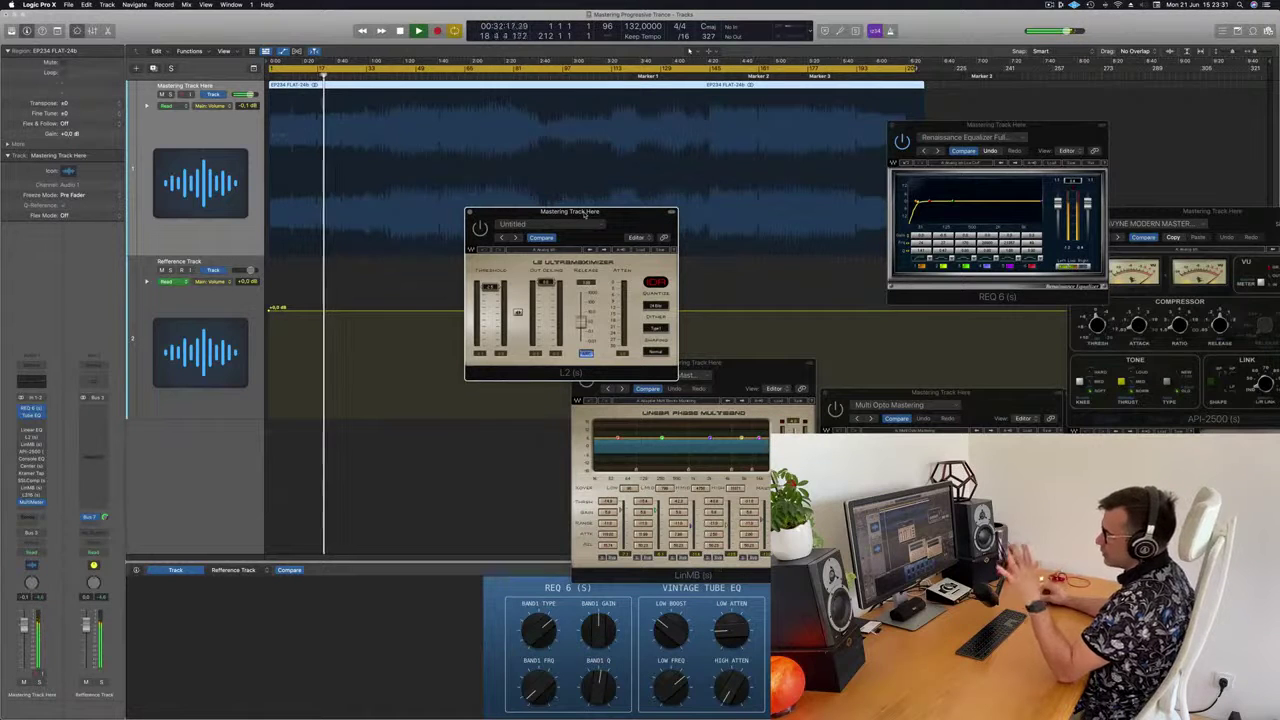
drag(585, 214, 600, 215)
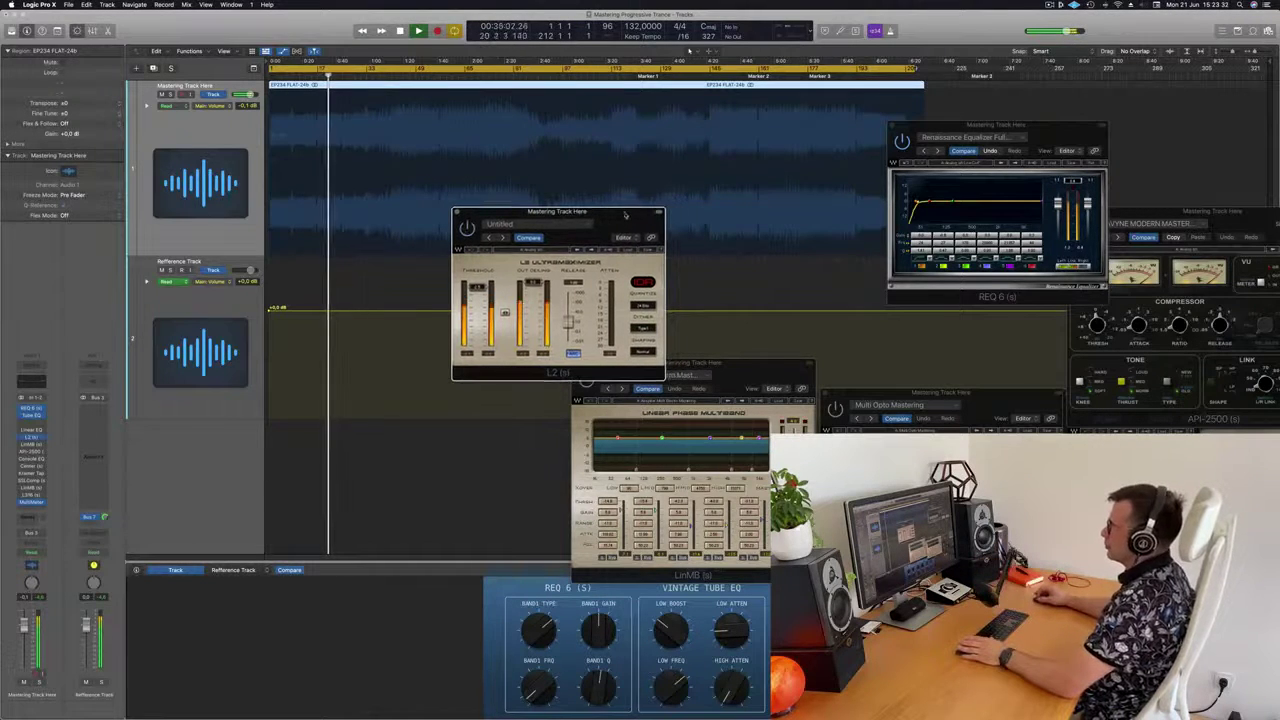
Audition the track through the L2 Ultramaximizer from about bar 73 and again from about bar 57.
click(490, 76)
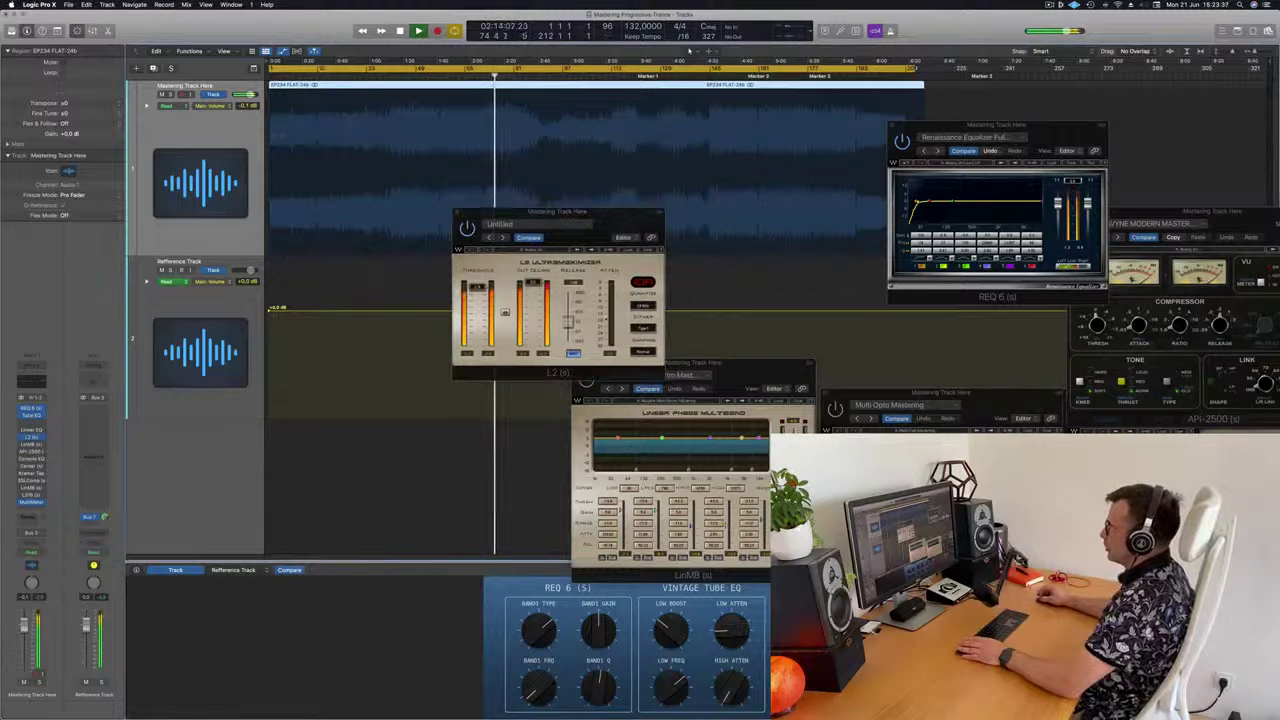
click(608, 212)
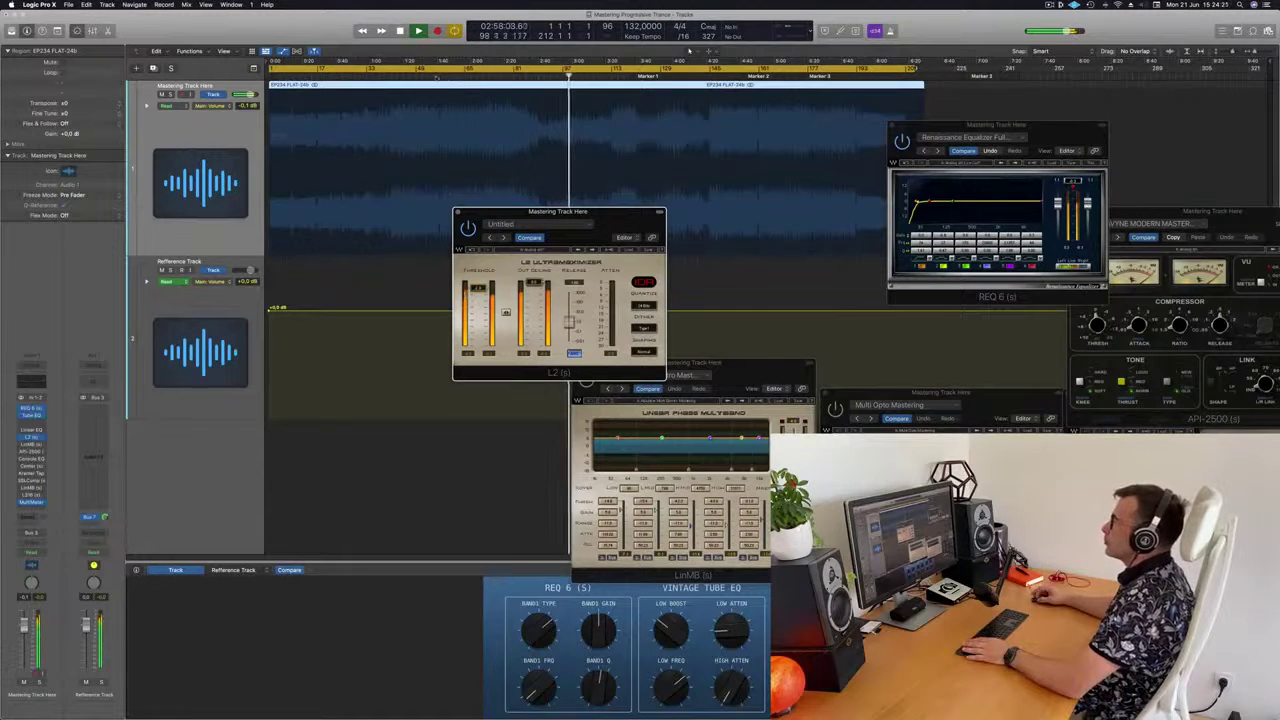
click(440, 76)
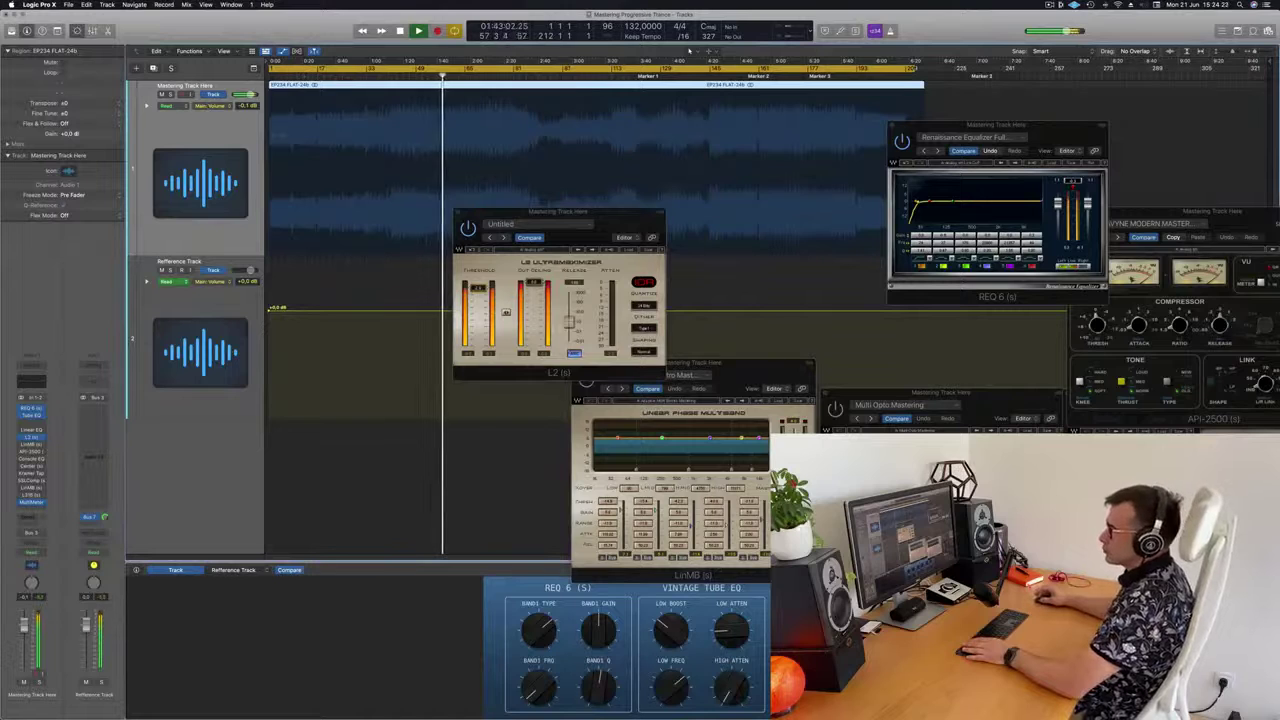
Bring up the LinMB multiband compressor on the mastering track and close the L2 window.
click(32, 445)
click(32, 445)
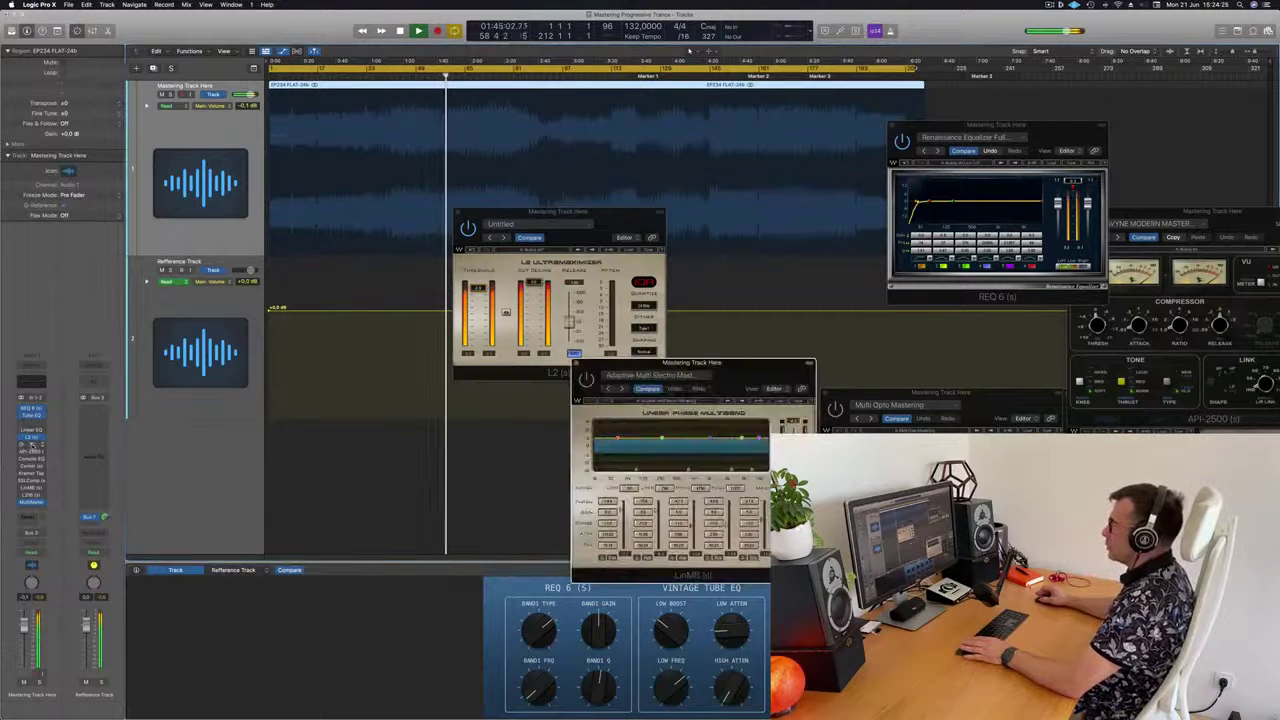
drag(569, 213, 523, 212)
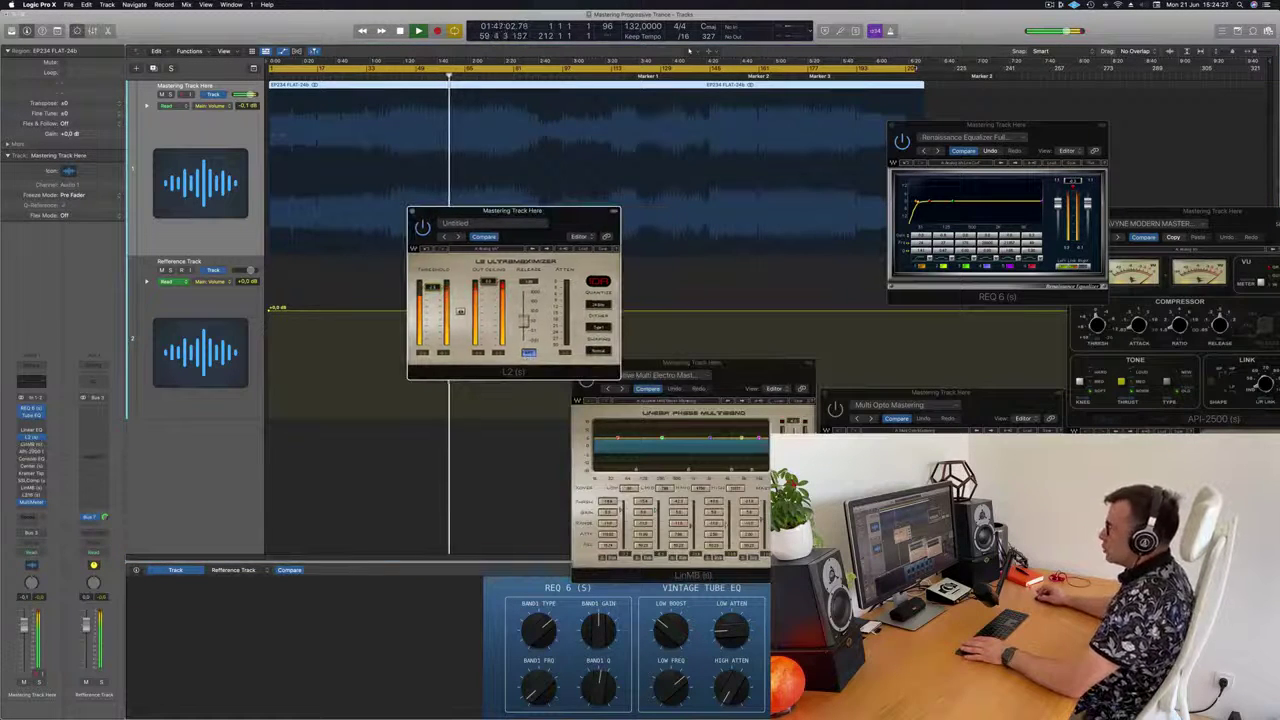
click(412, 211)
Place the LinMB window over the mastering track's waveform and turn the plug-in on during playback.
drag(748, 365, 694, 256)
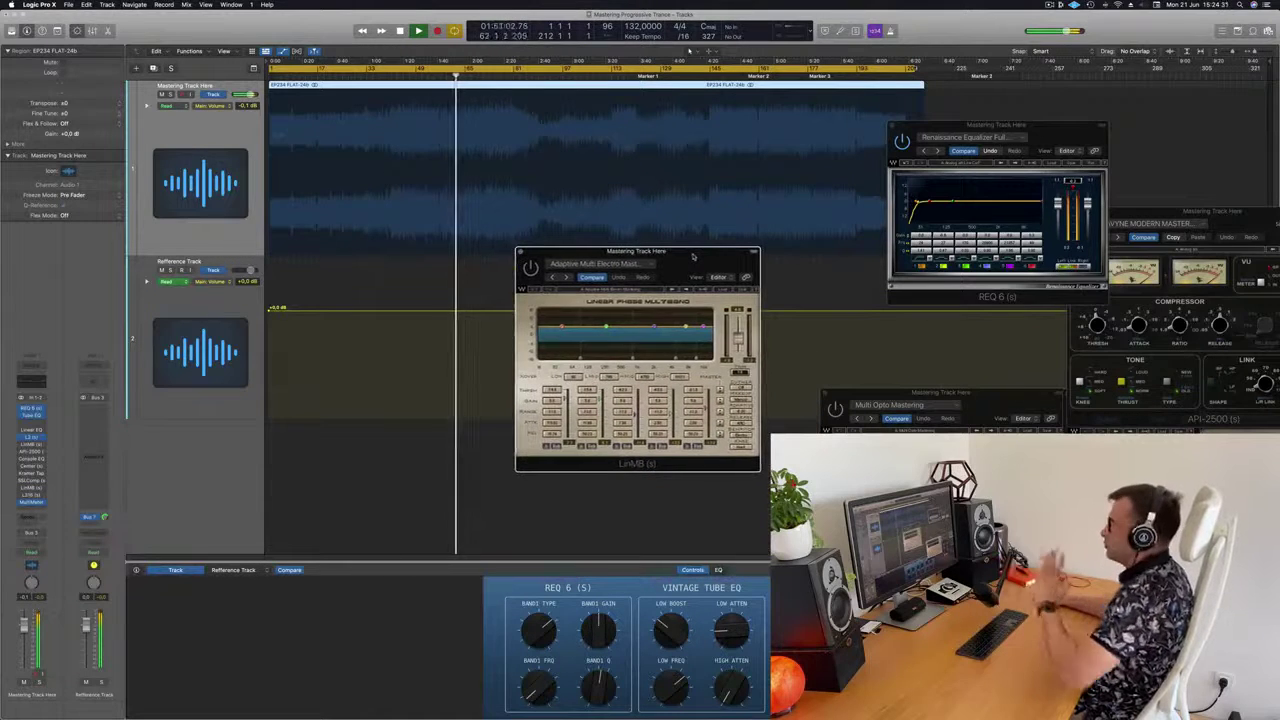
drag(581, 256, 510, 226)
mouse_move(622, 224)
mouse_down()
mouse_move(601, 222)
mouse_move(614, 210)
mouse_up()
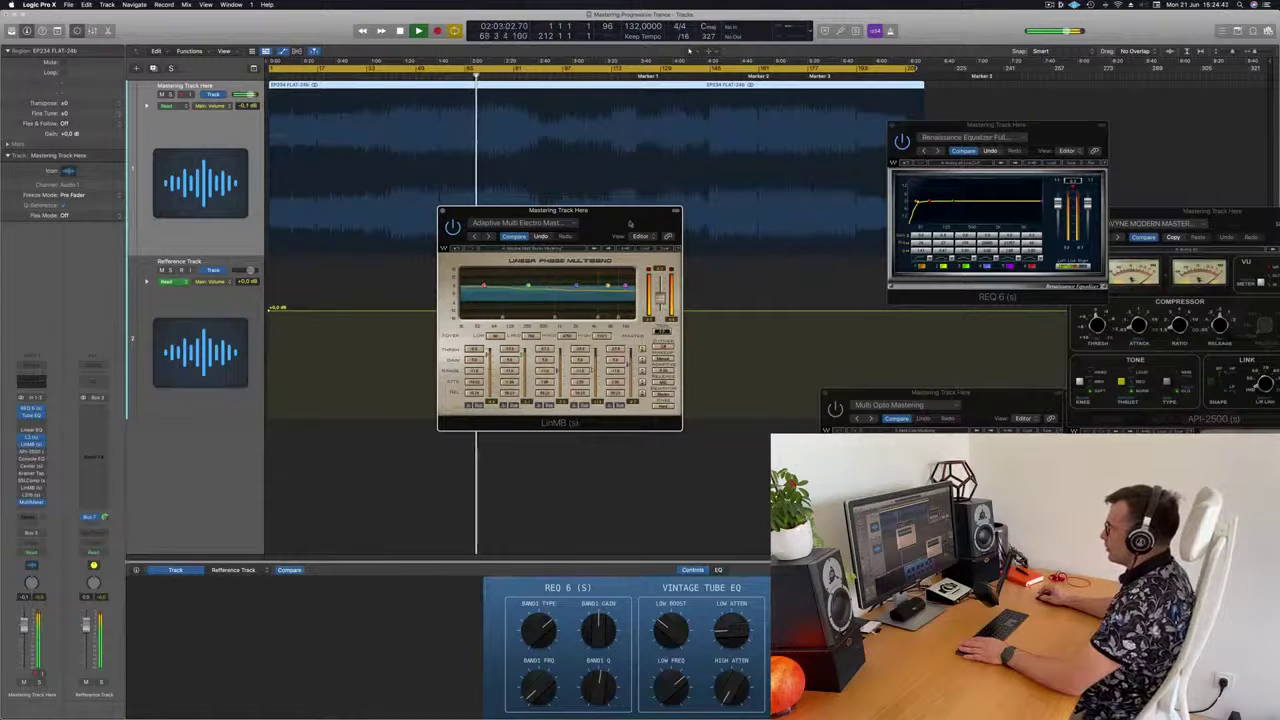
drag(630, 223, 663, 206)
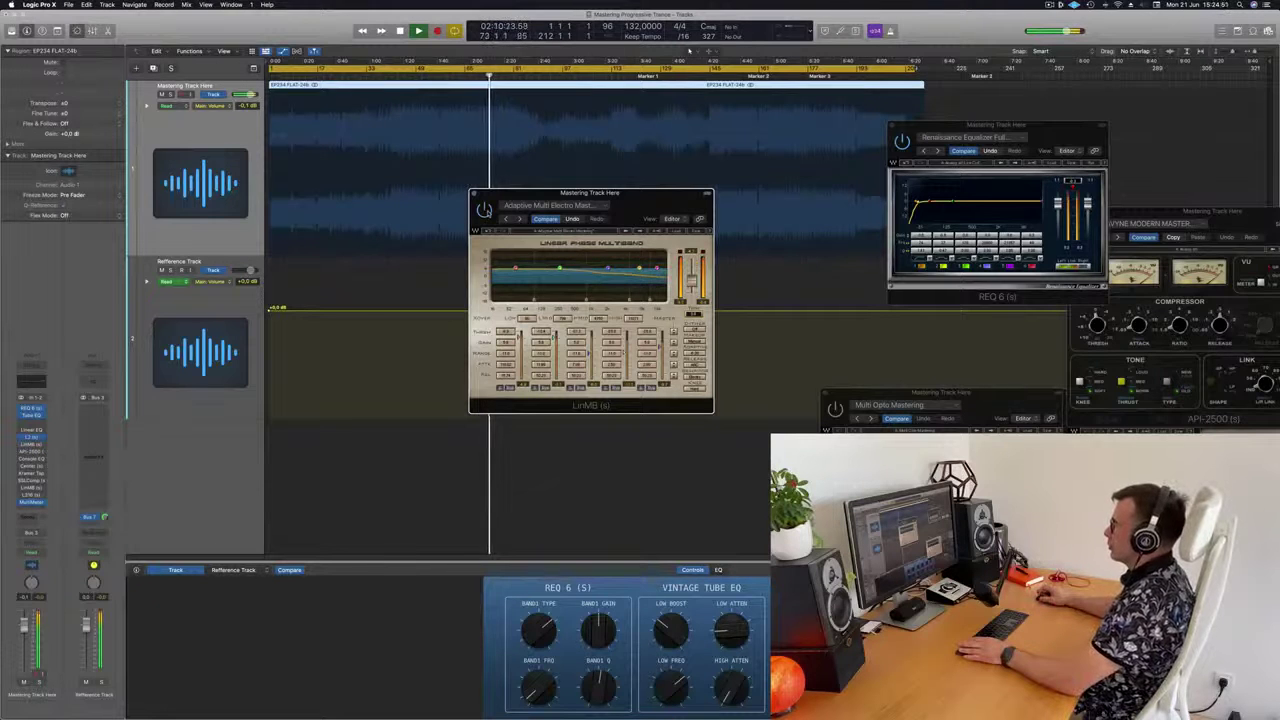
Replay the track from about bar 62 and again from an earlier point to audition the LinMB's multiband compression.
click(458, 72)
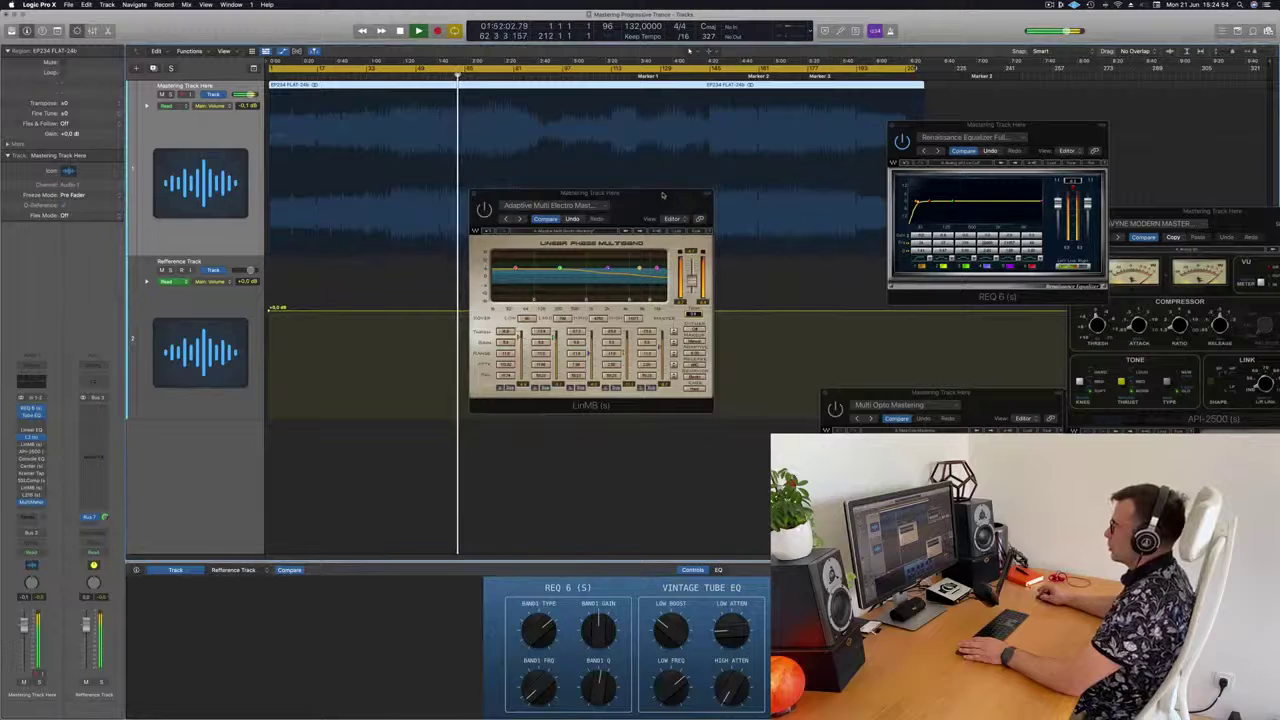
drag(665, 195, 661, 197)
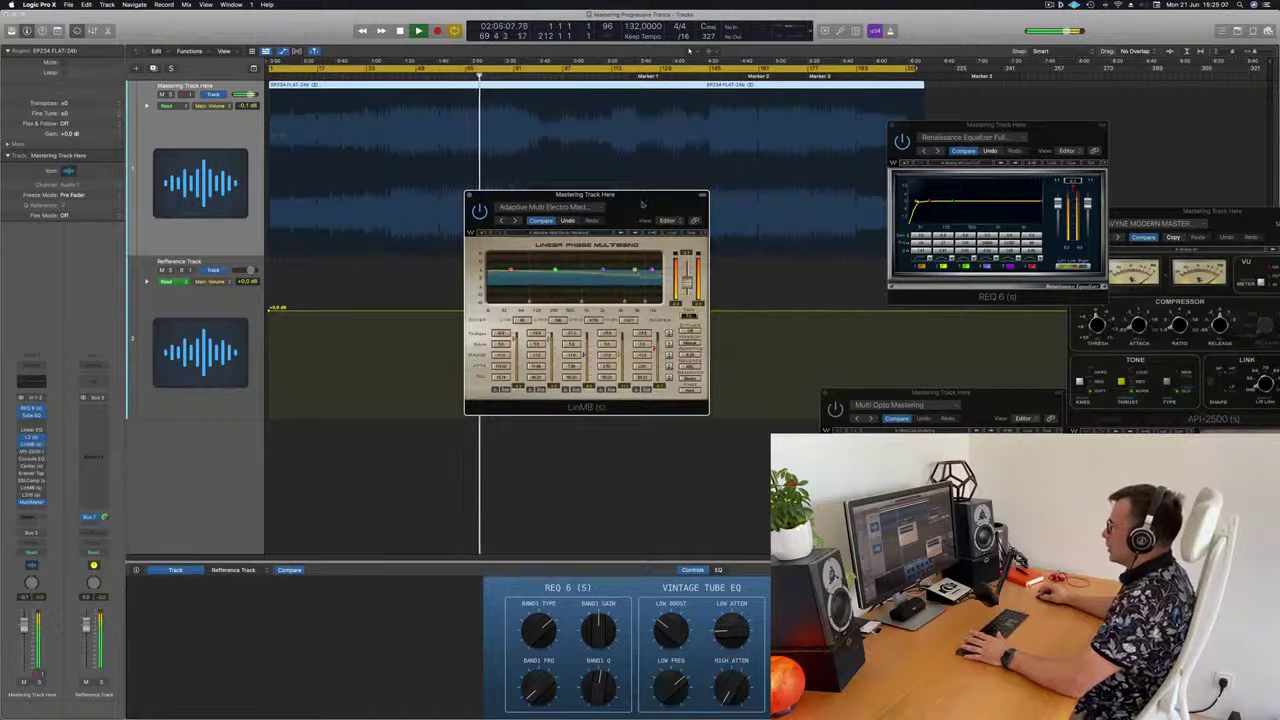
drag(643, 205, 630, 207)
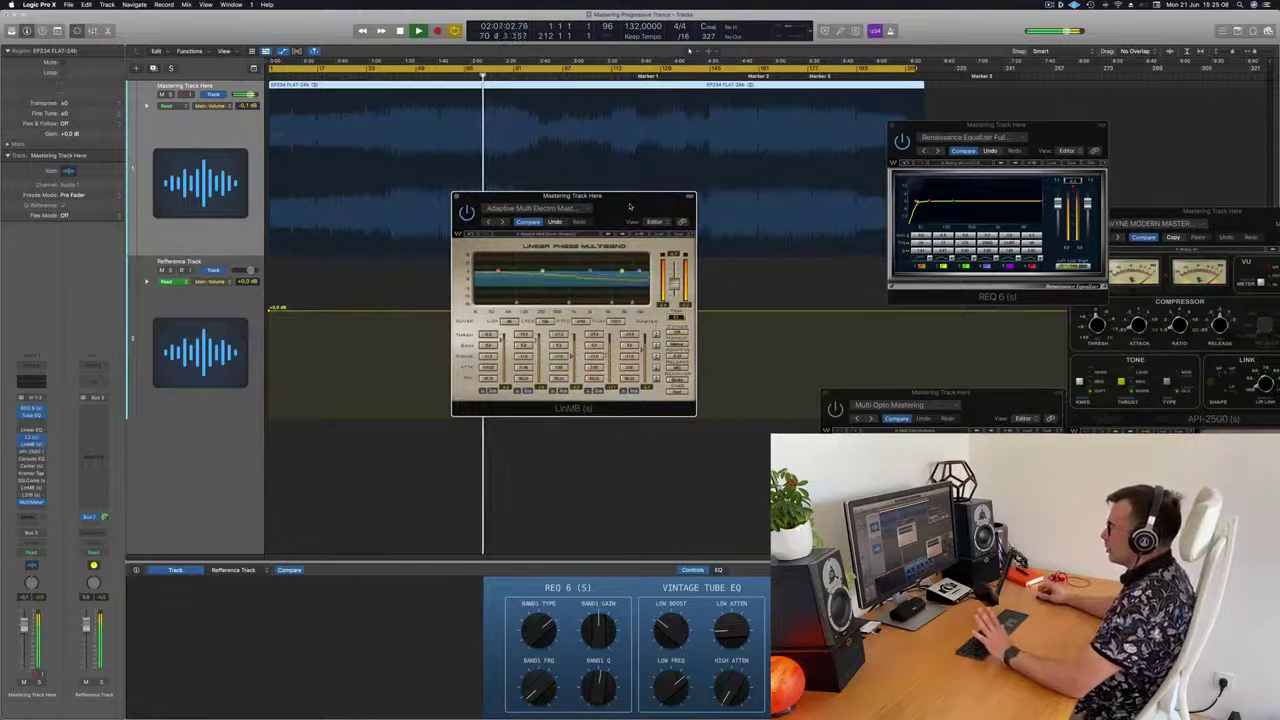
drag(630, 207, 665, 197)
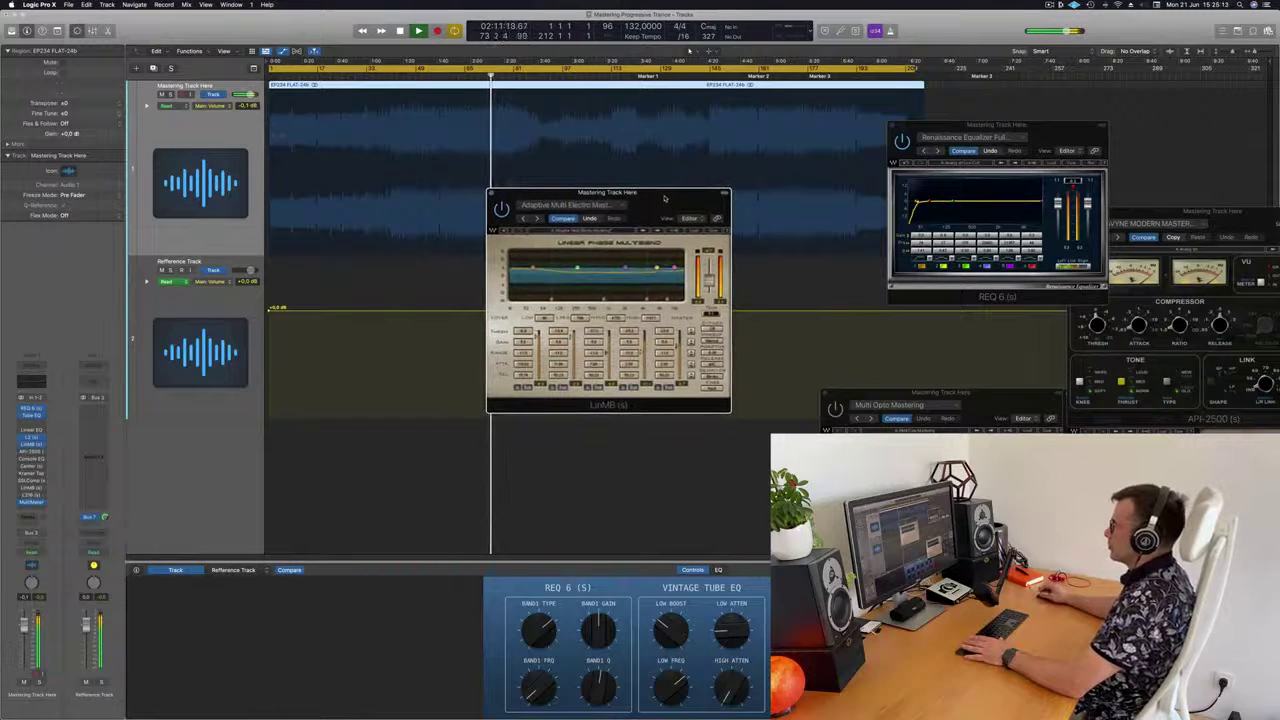
click(425, 72)
drag(663, 207, 660, 209)
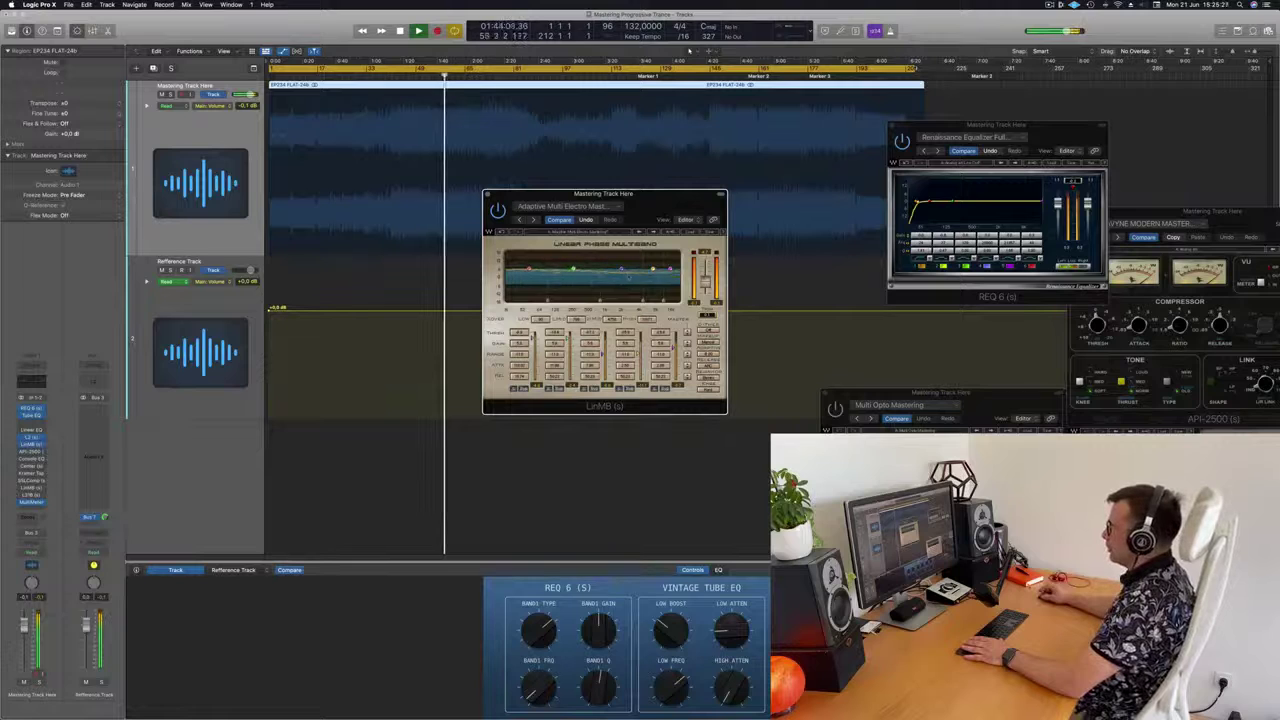
drag(687, 197, 707, 196)
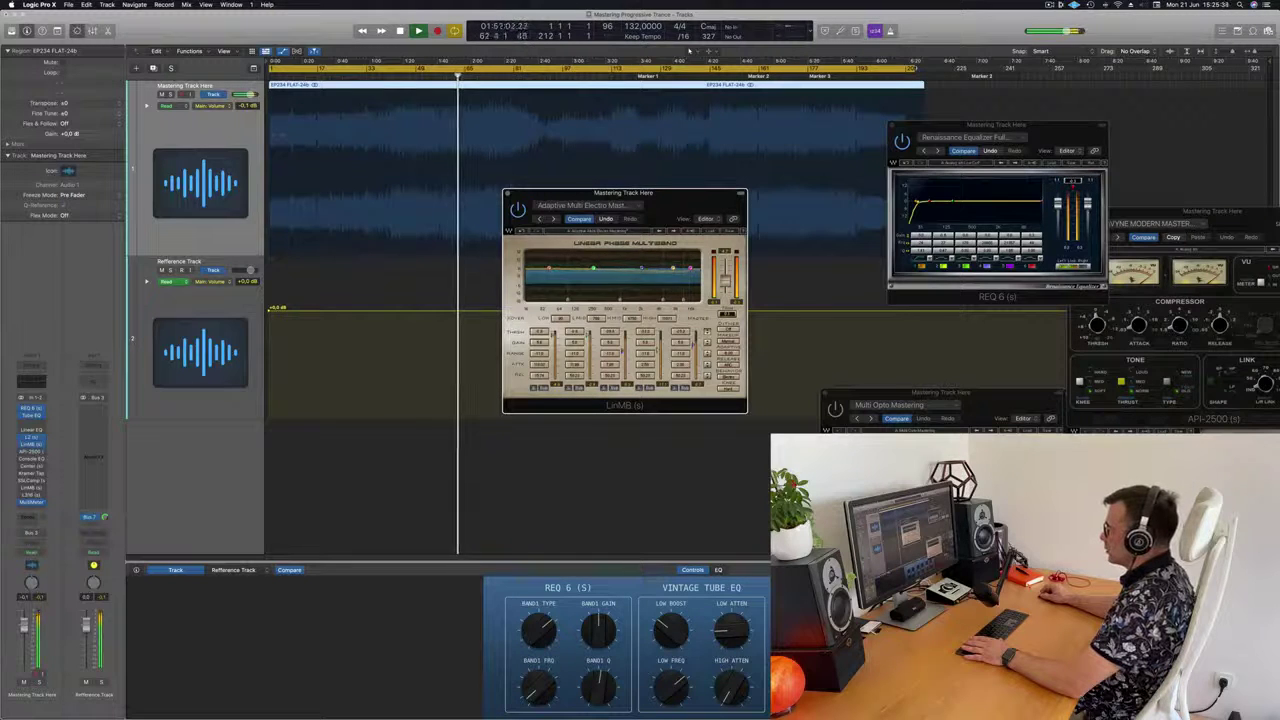
Close the LinMB window, place the API-2500 compressor over the arrangement and turn it on.
click(506, 193)
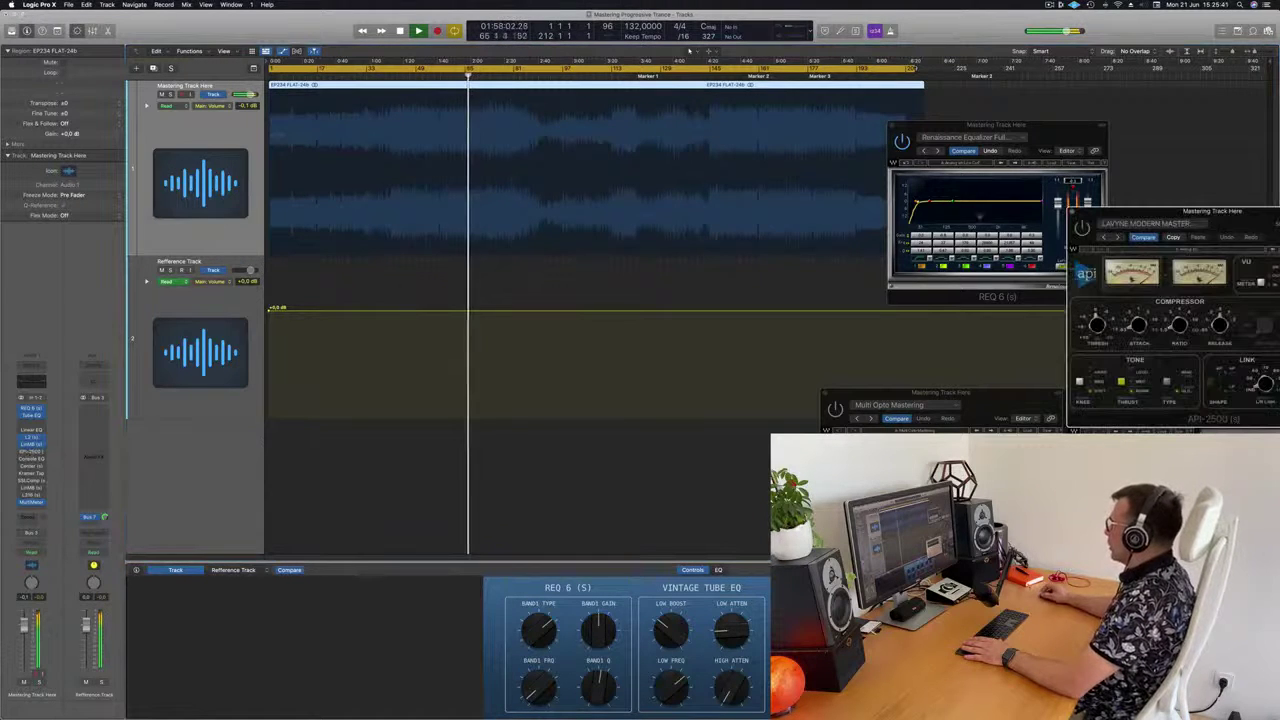
drag(1257, 214, 724, 239)
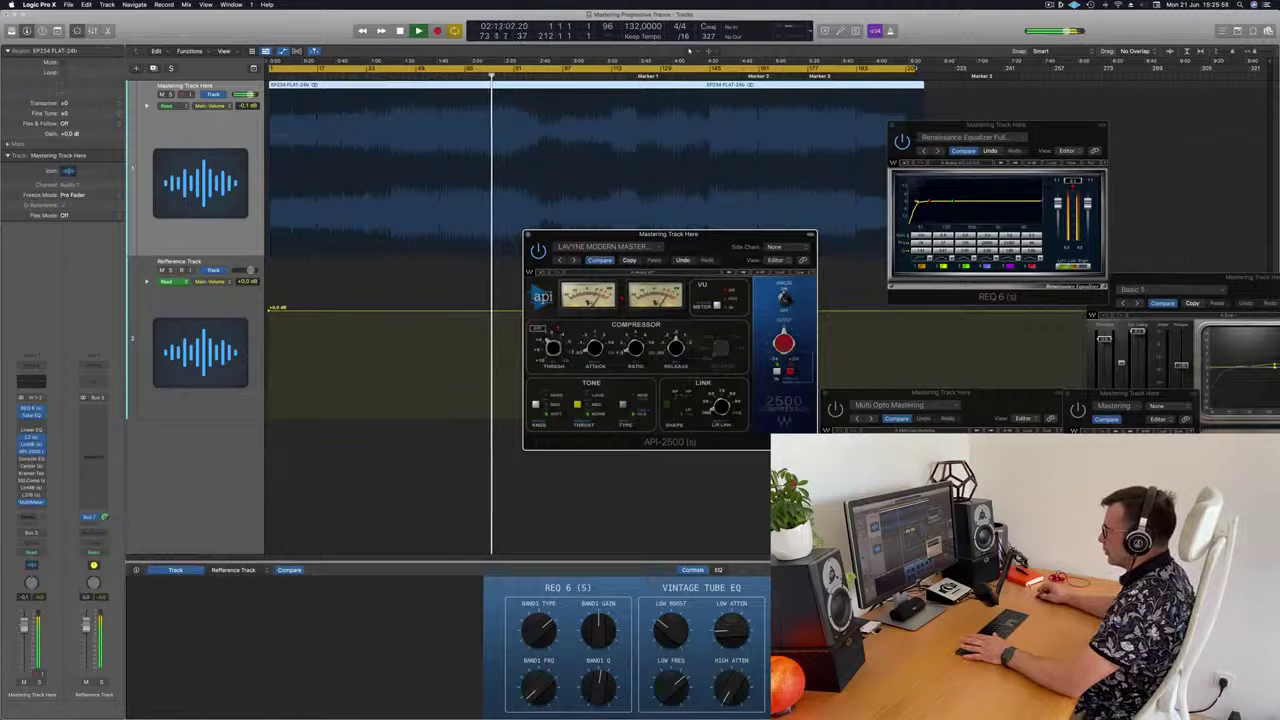
Audition the API-2500 compression from about bar 61 and again from the track's start, then close its window.
click(453, 76)
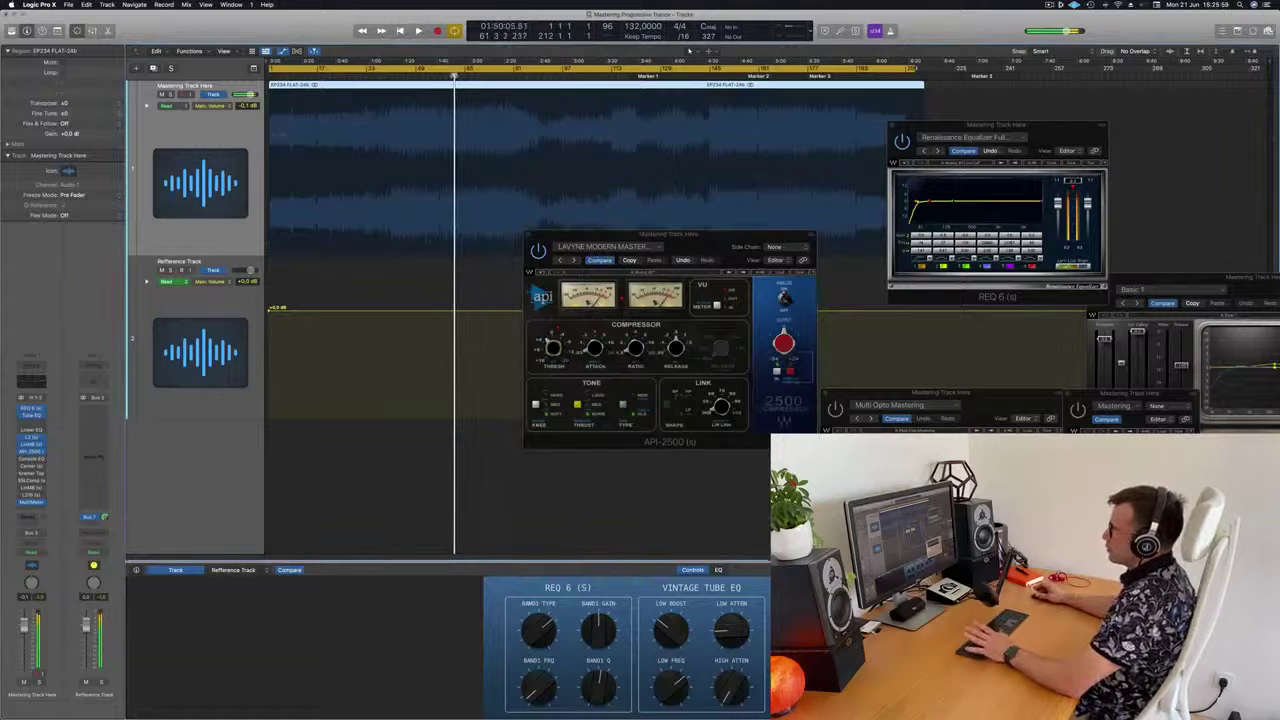
key(Return)
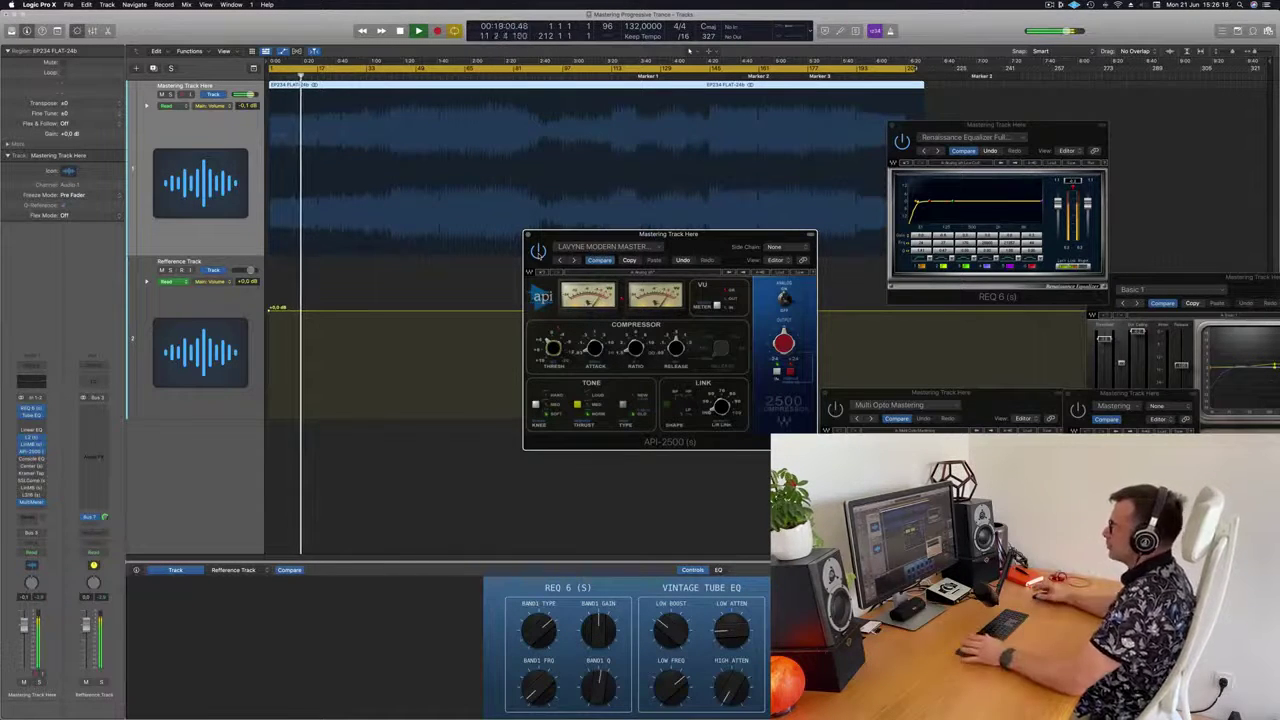
drag(679, 243, 670, 244)
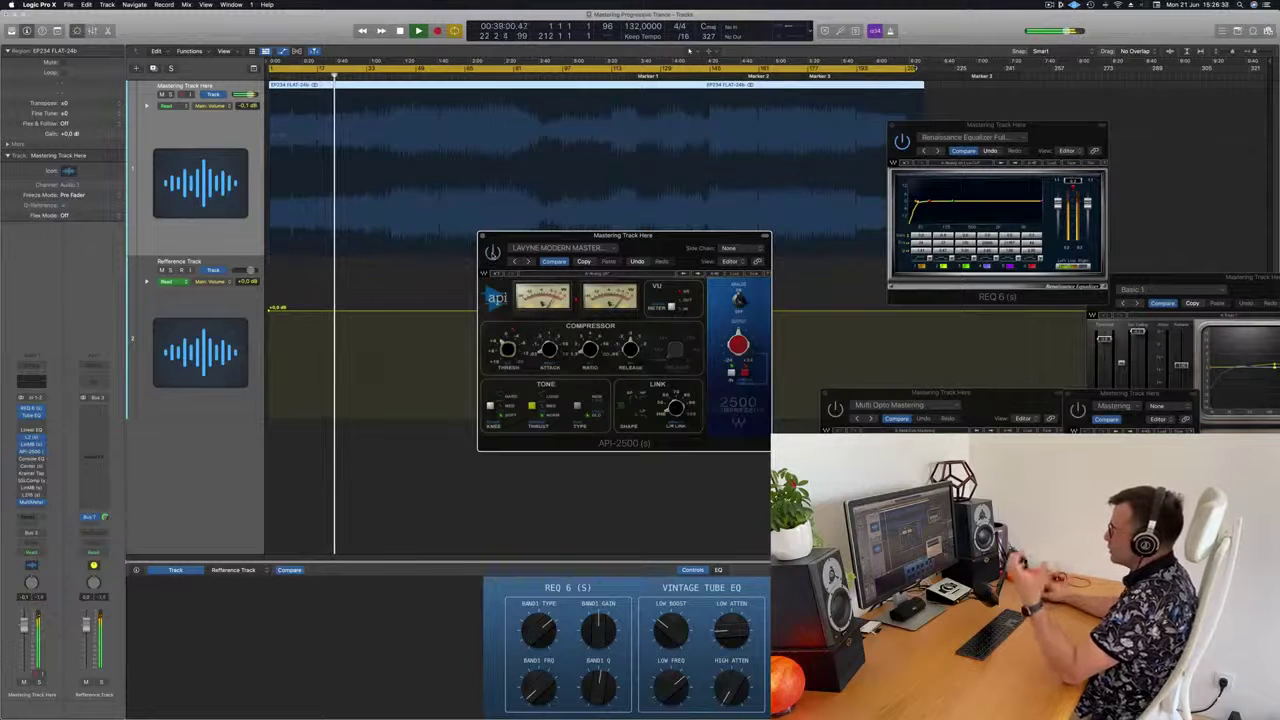
key(super+w)
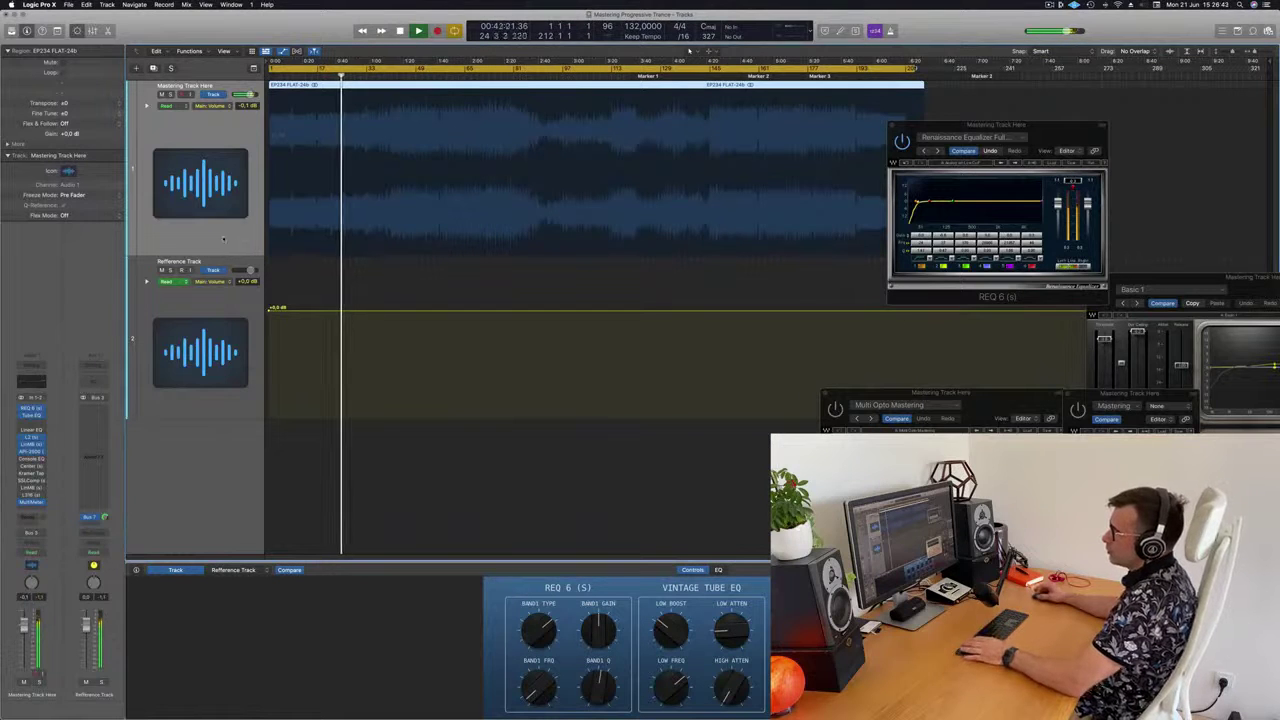
Bring up the Vintage Console EQ on the mastering track, place it over the arrangement, turn it on and replay from the start.
click(32, 458)
drag(652, 131, 610, 240)
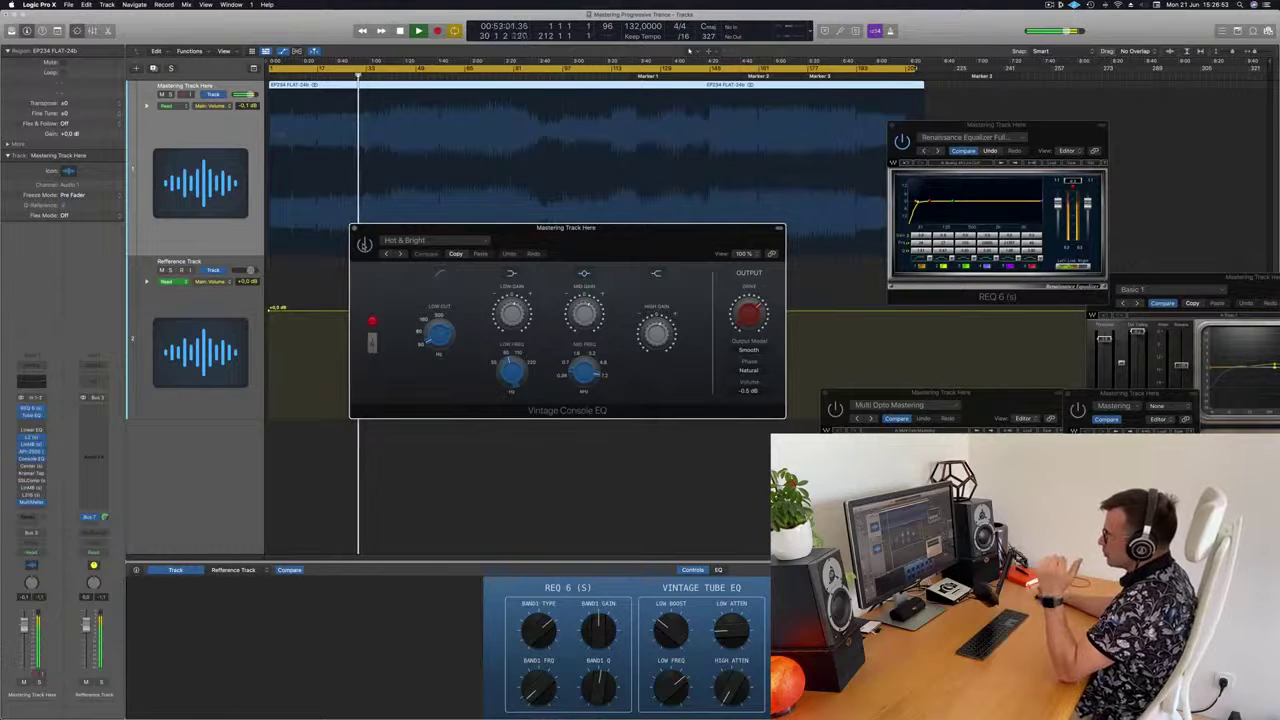
drag(627, 230, 670, 306)
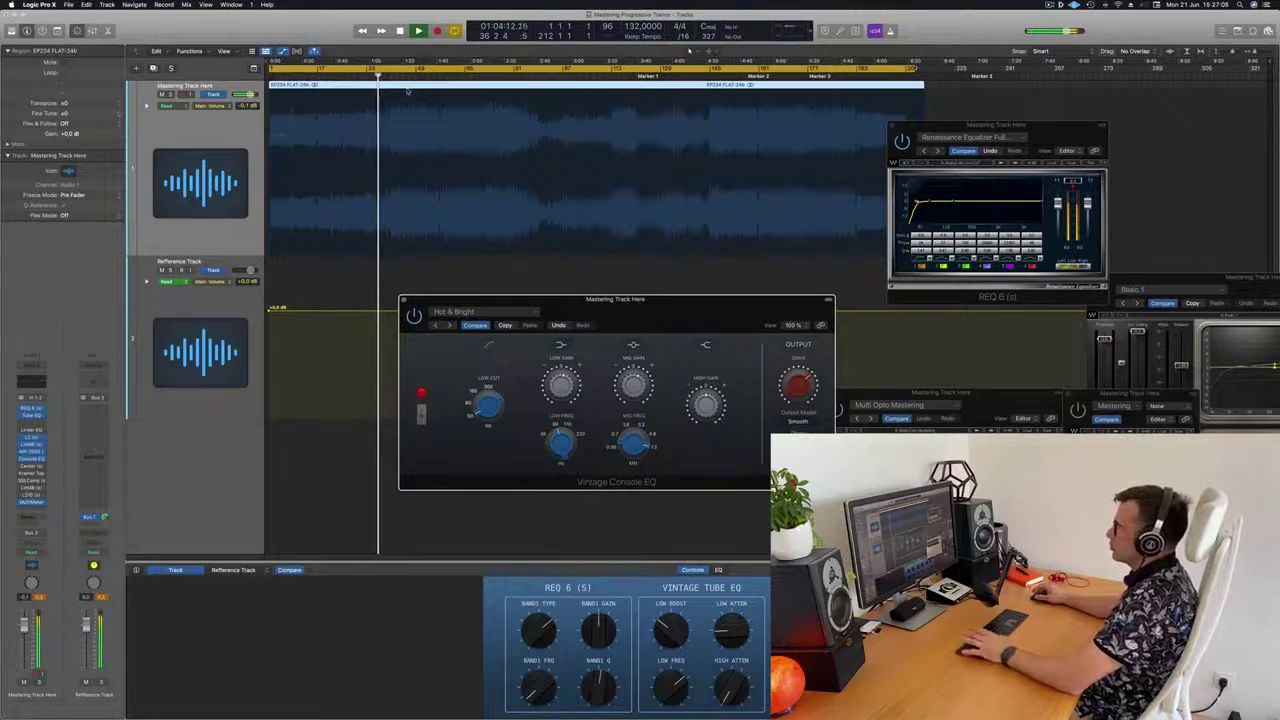
key(Return)
key(space)
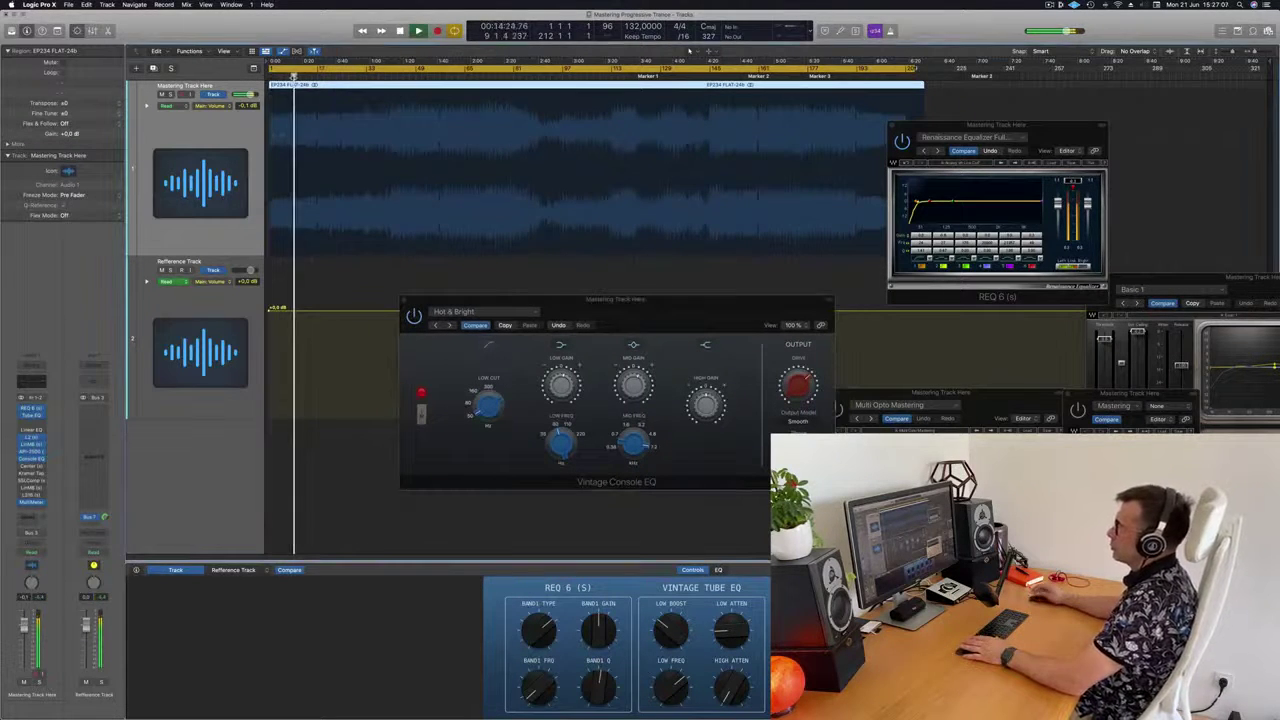
Compare the sound by switching the Vintage Console EQ's internal EQ section off and on, then close its window.
click(672, 311)
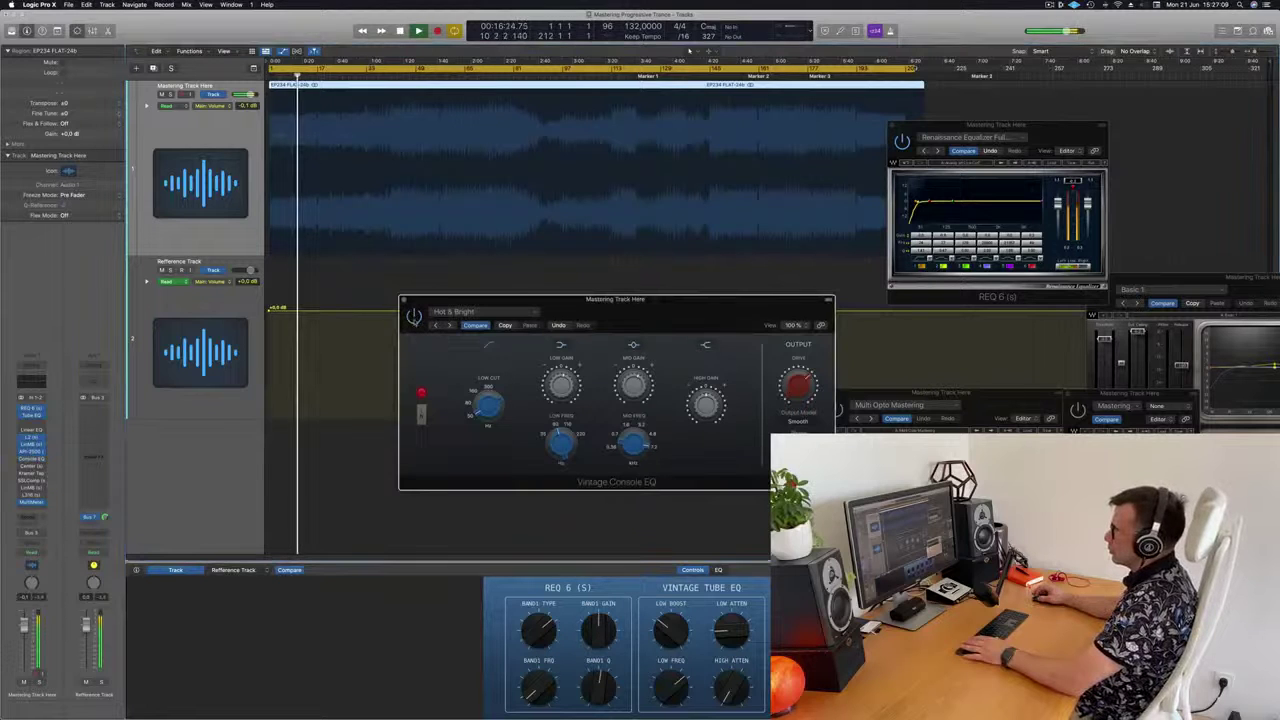
drag(672, 311, 690, 292)
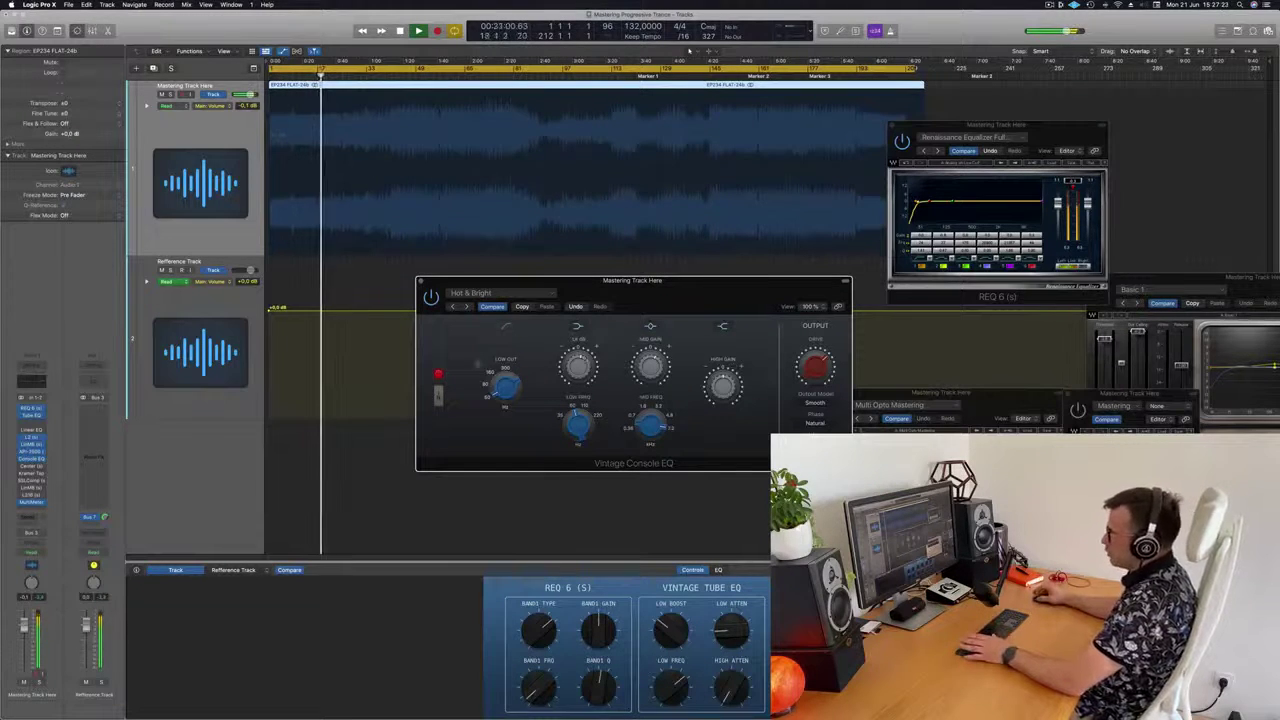
click(438, 397)
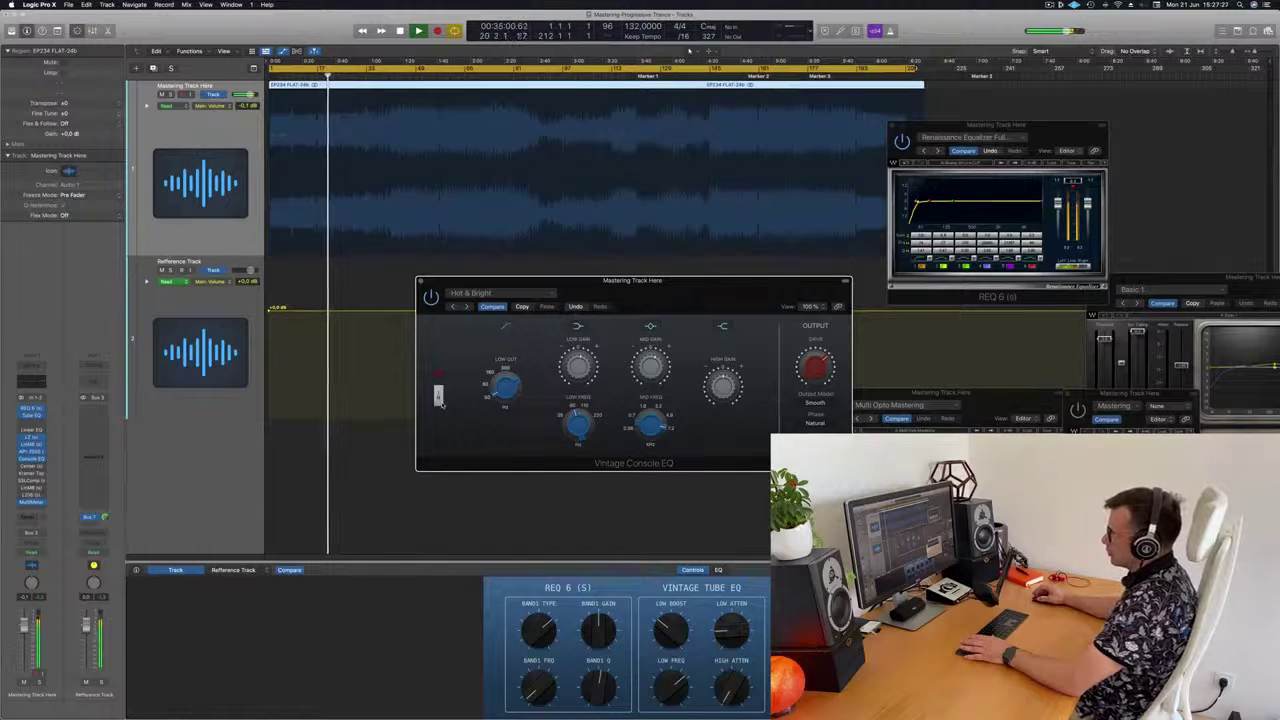
click(438, 396)
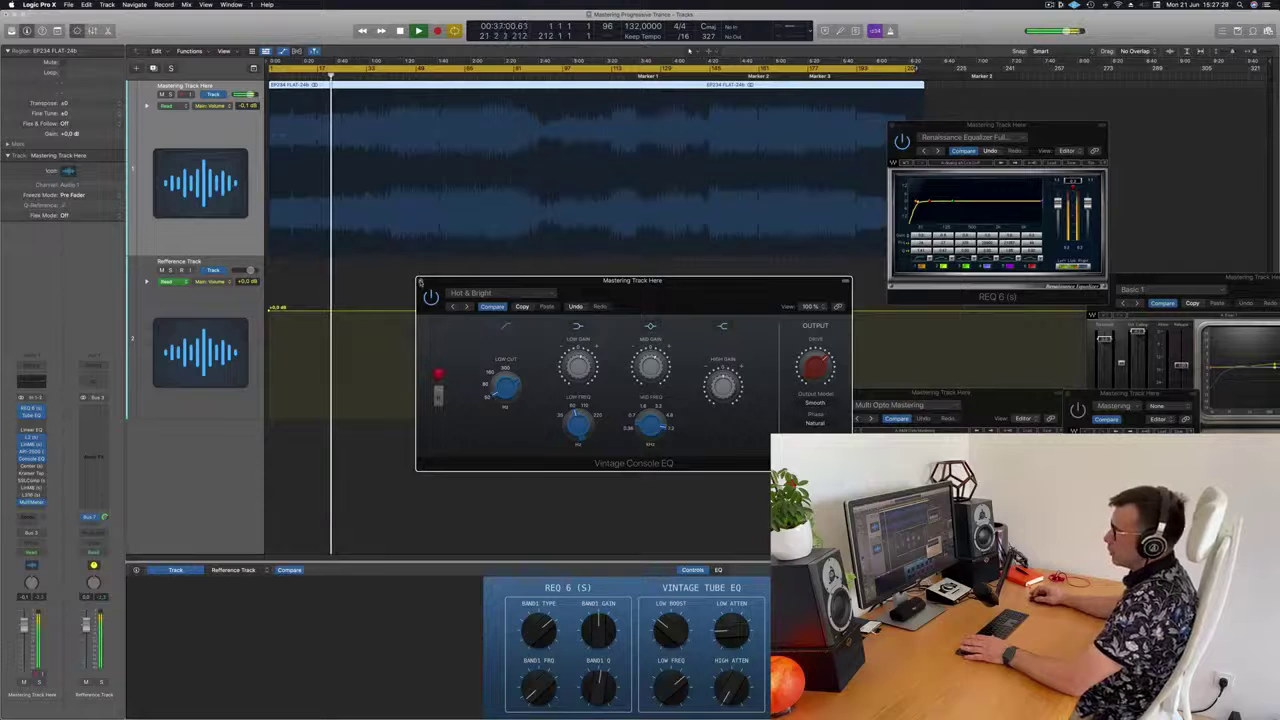
click(421, 281)
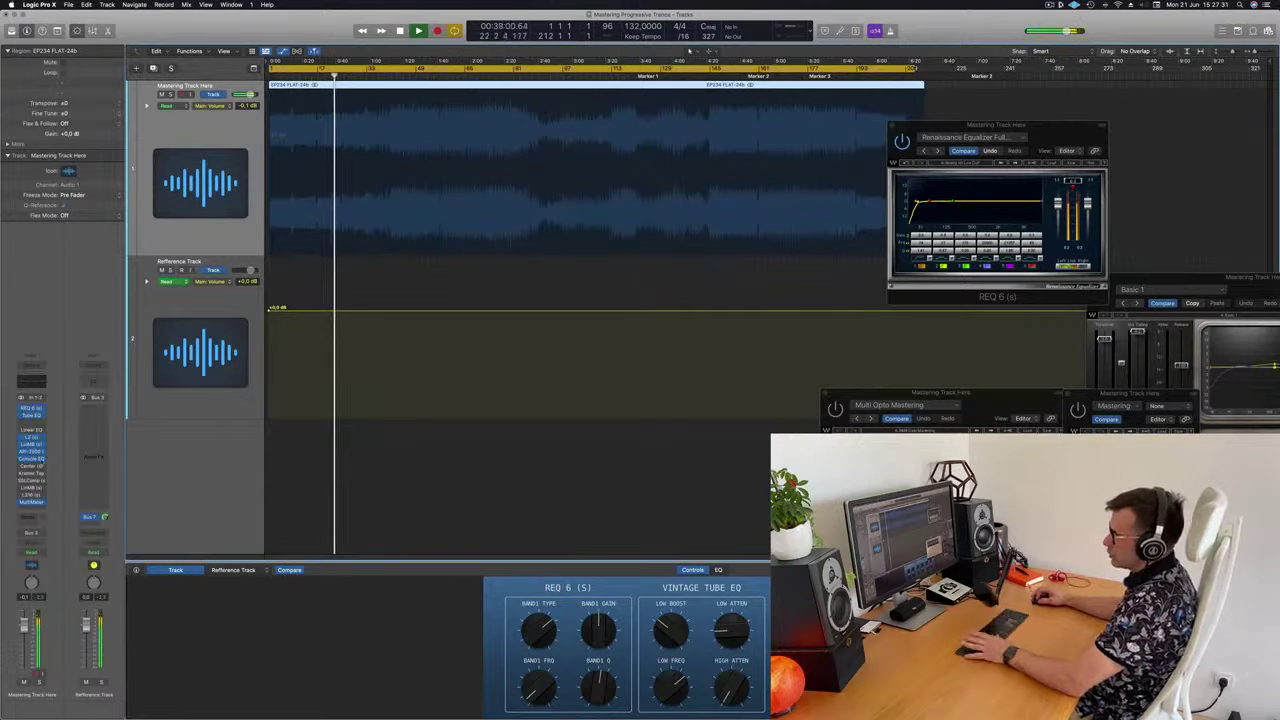
Bring up the Center plug-in on the mastering track, place it over the arrangement and replay from about bar 57.
click(31, 466)
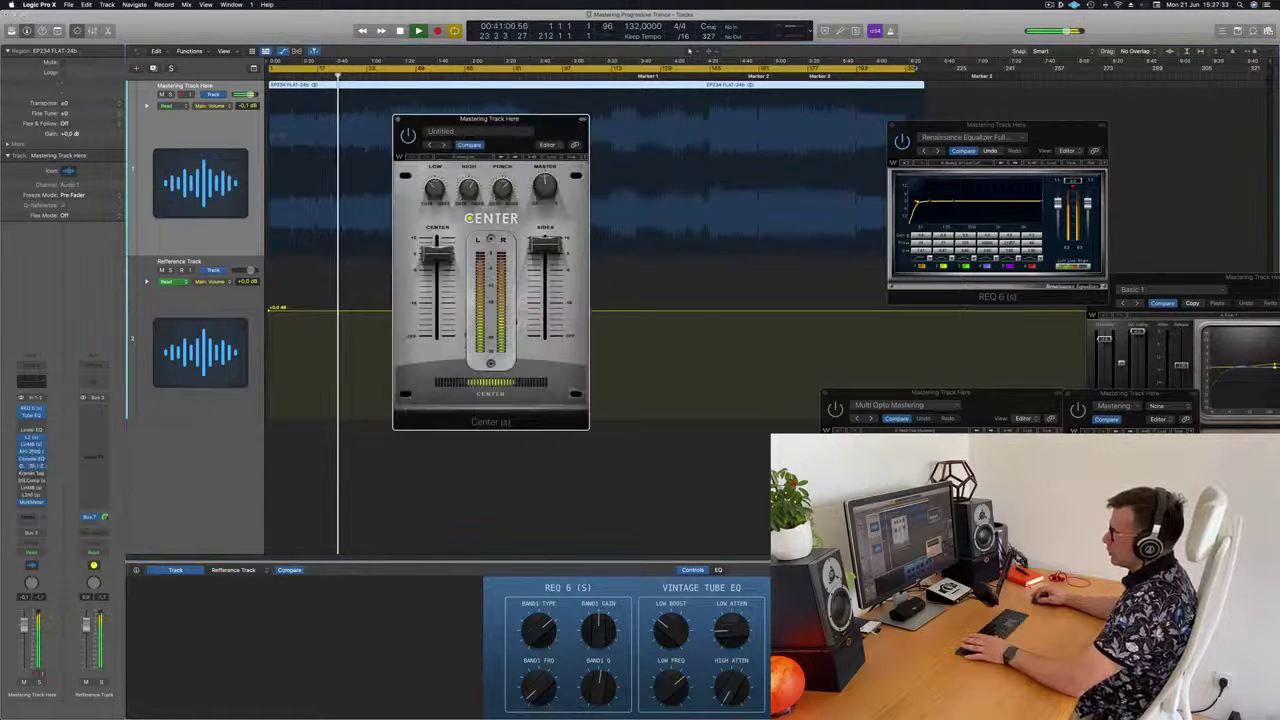
drag(525, 128, 588, 171)
key(space)
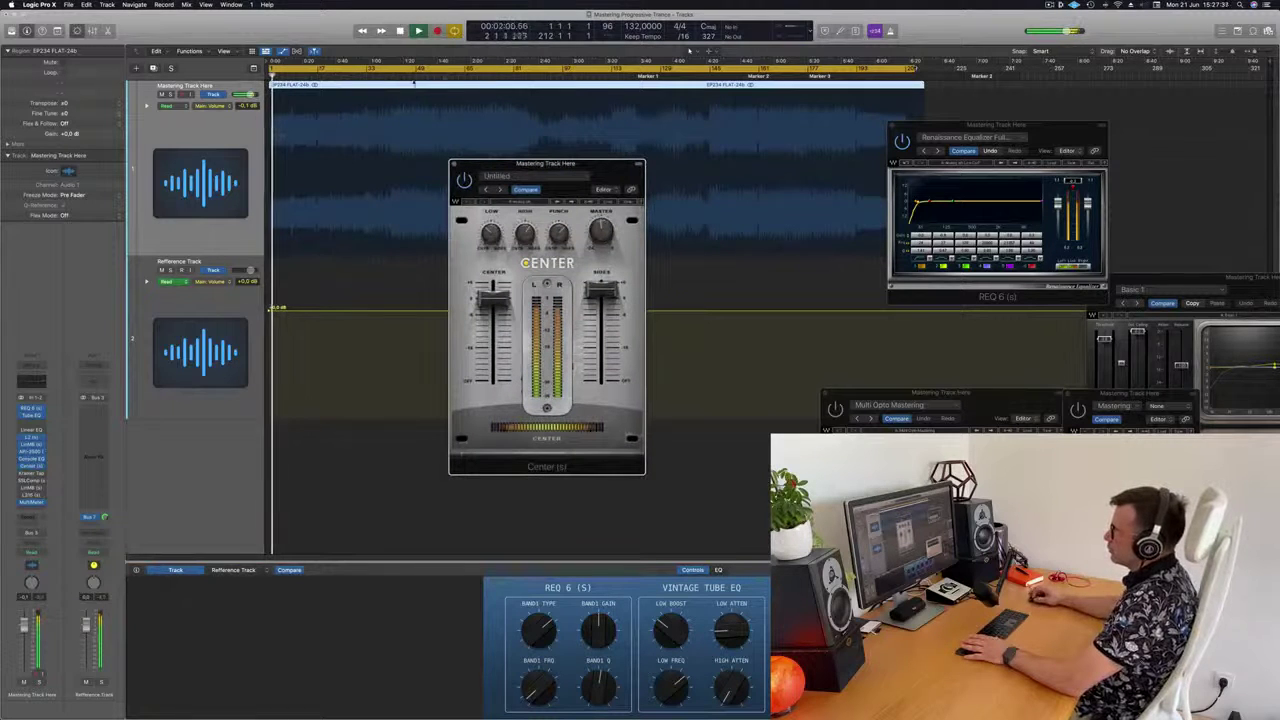
click(438, 68)
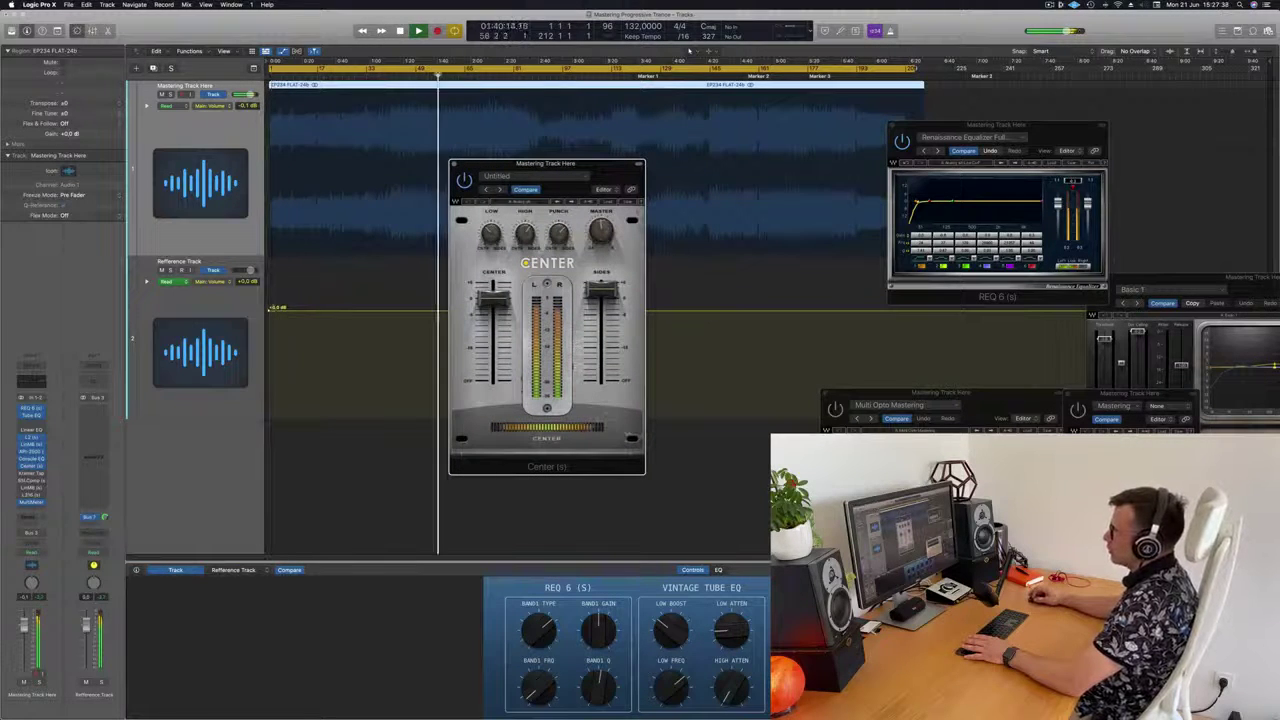
Audition the Center plug-in, adjust its Sides fader slightly during playback and close its window.
drag(617, 175, 649, 196)
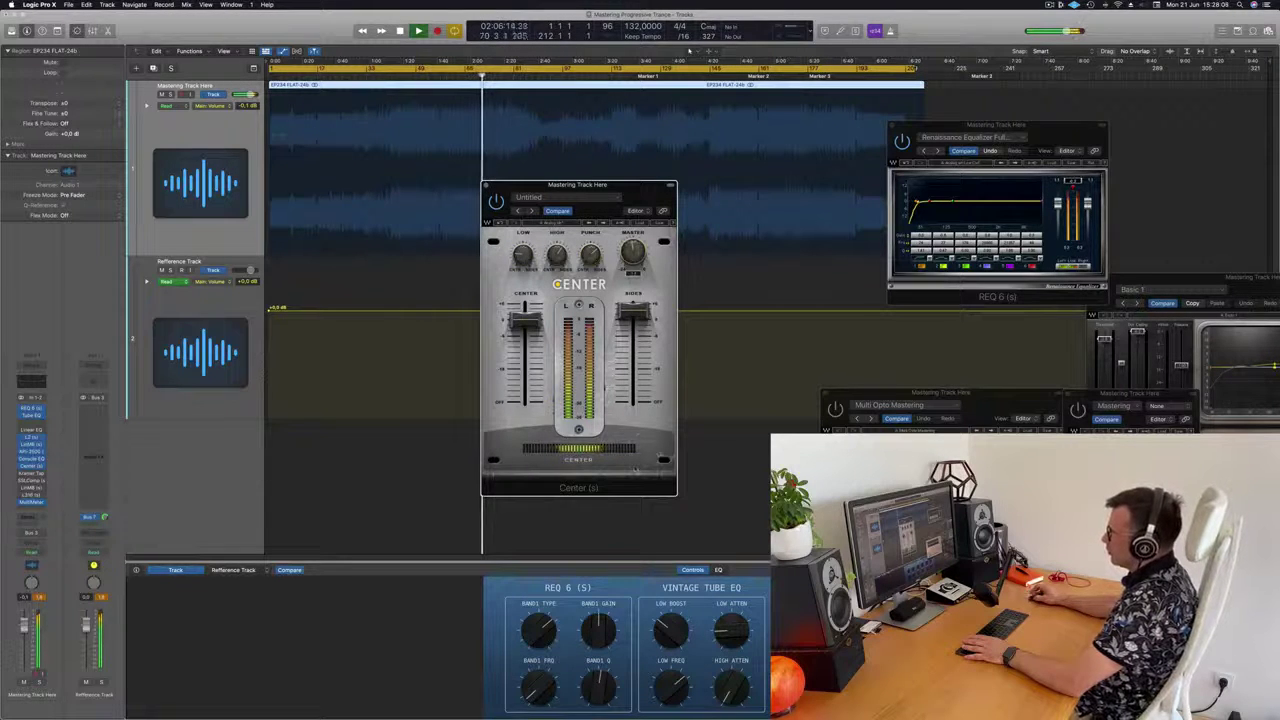
drag(590, 185, 701, 233)
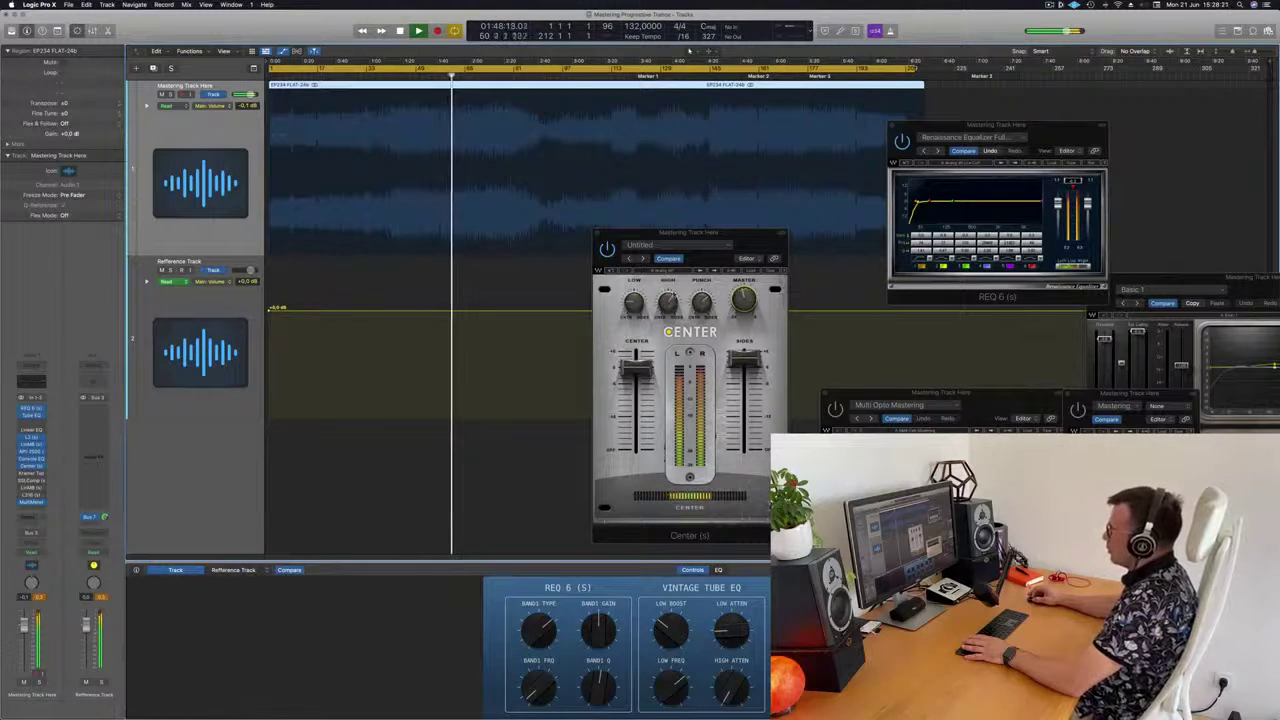
click(703, 508)
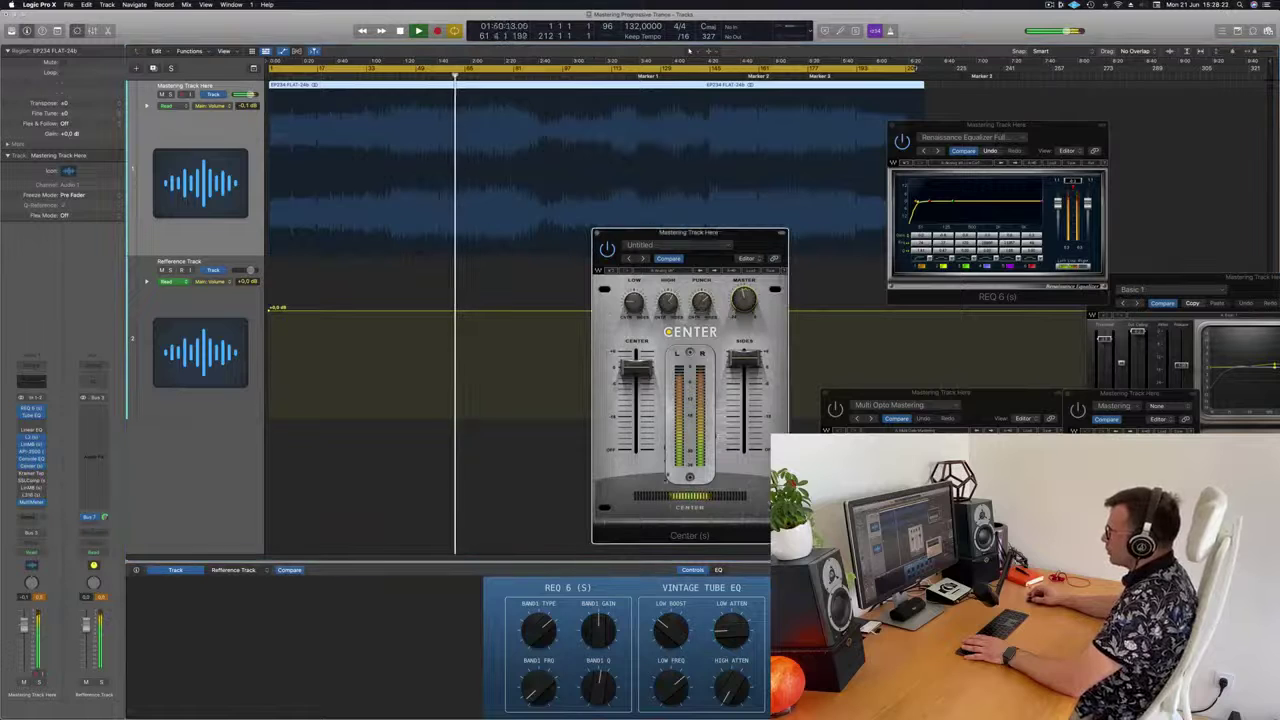
drag(740, 365, 740, 369)
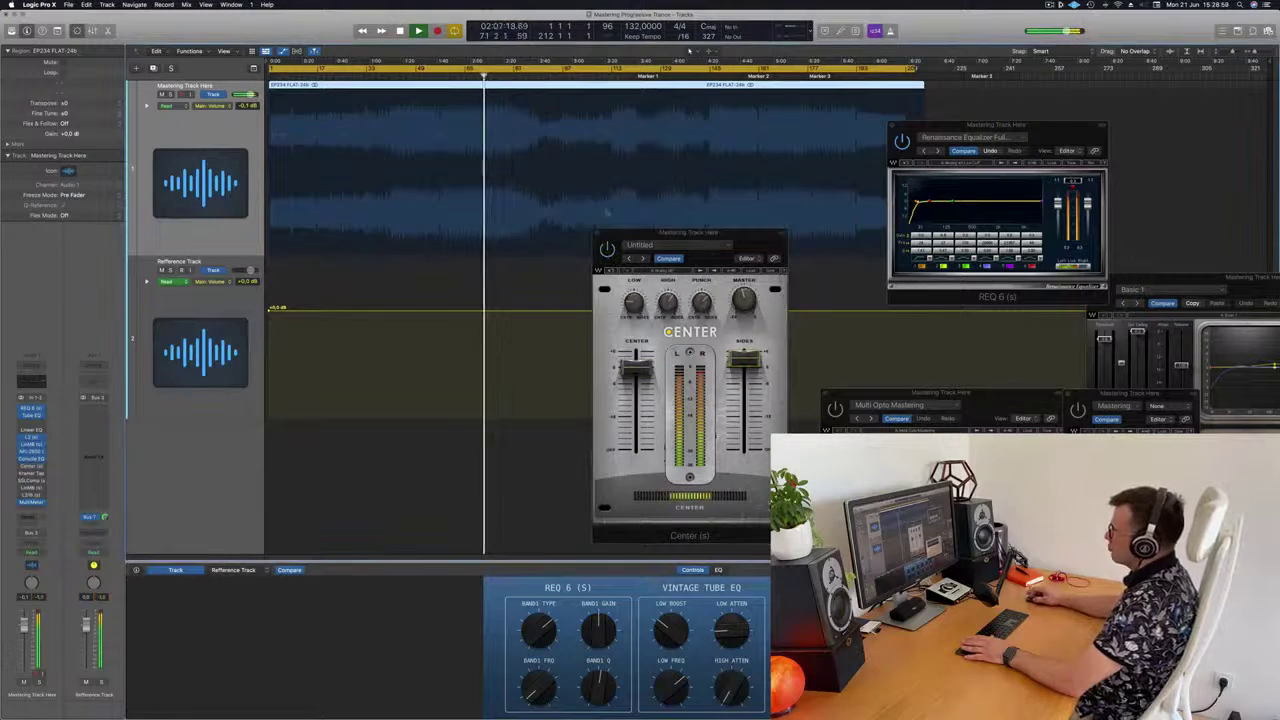
drag(753, 235, 766, 253)
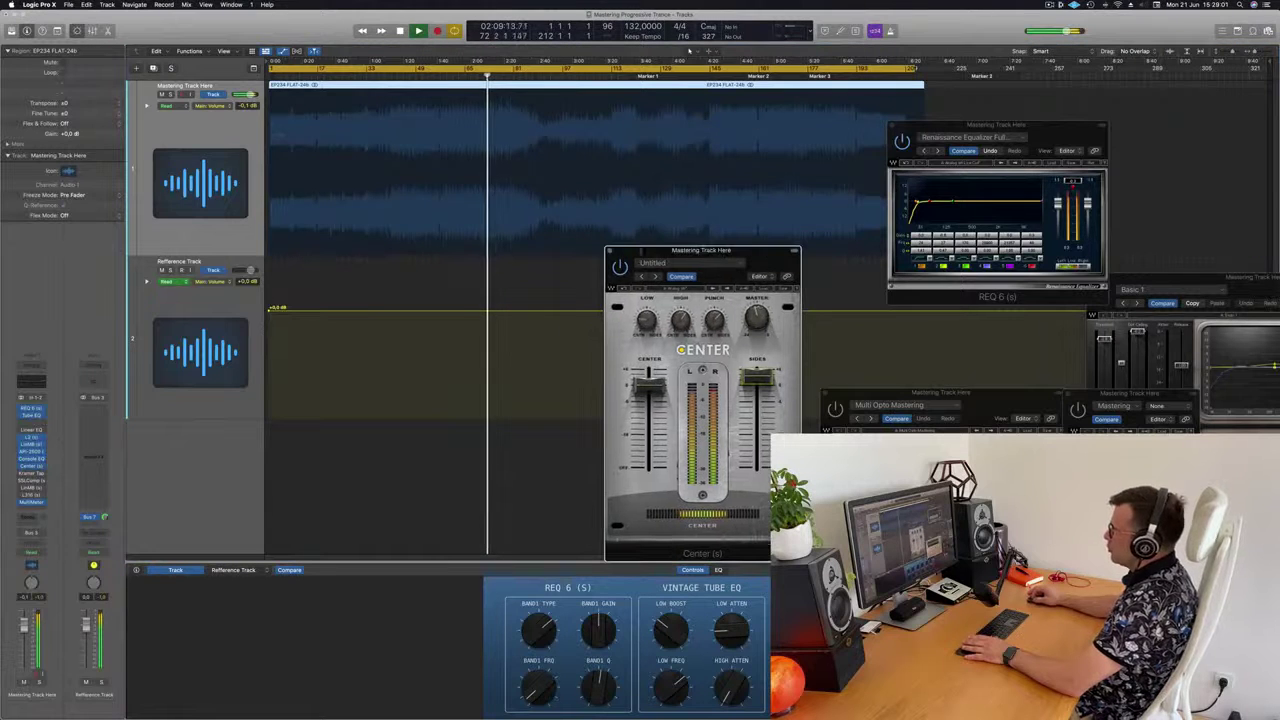
click(611, 251)
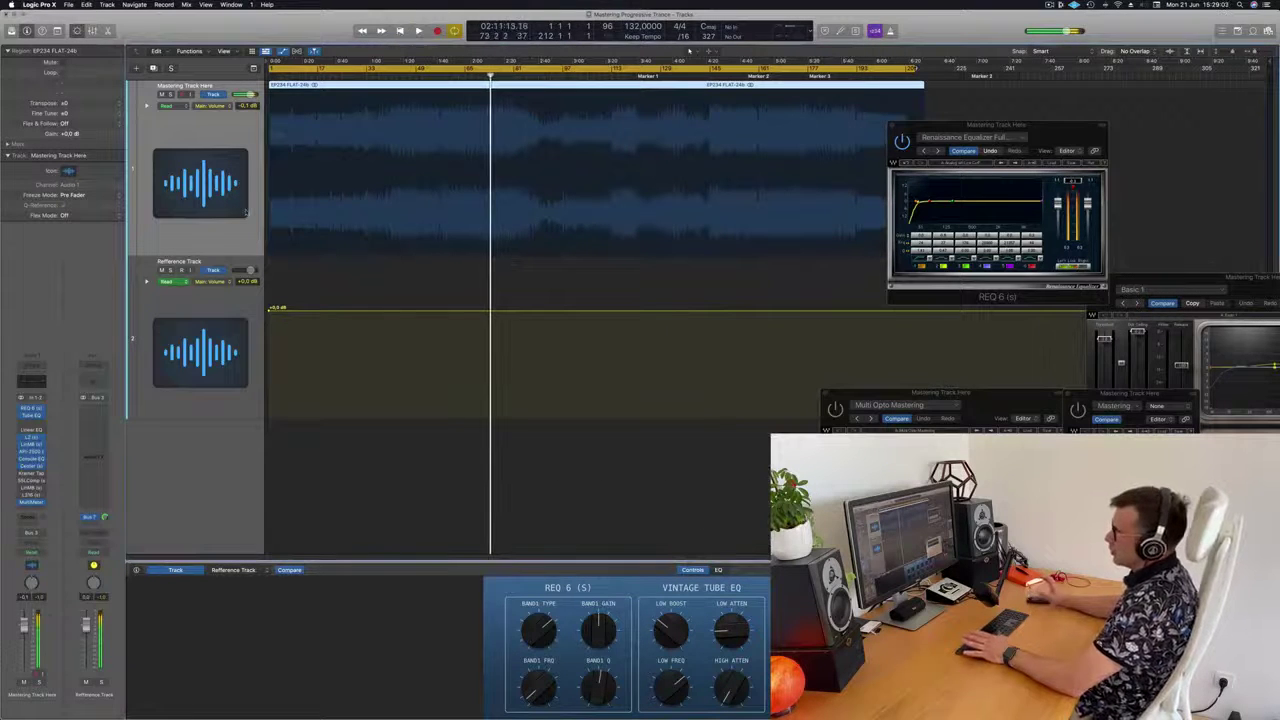
Restart playback from the beginning, bring up the SSLComp compressor on the mastering track and close the Kramer Tape window.
key(Return)
key(space)
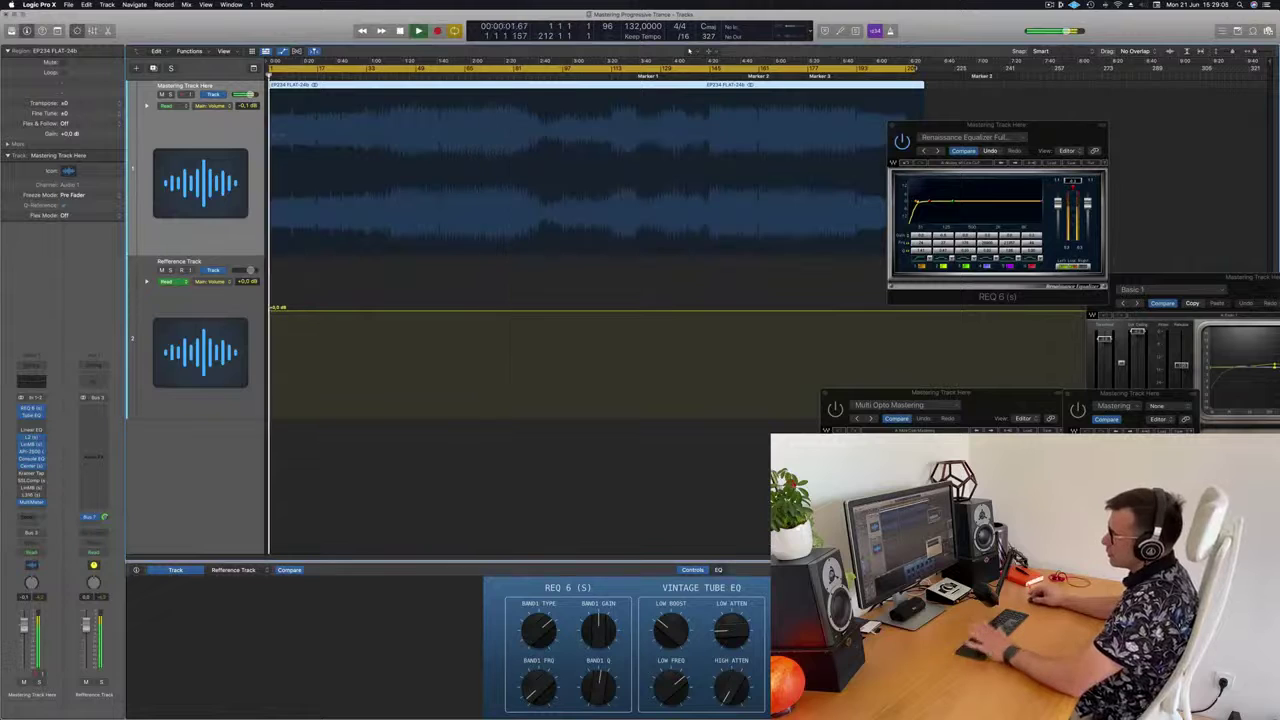
click(30, 474)
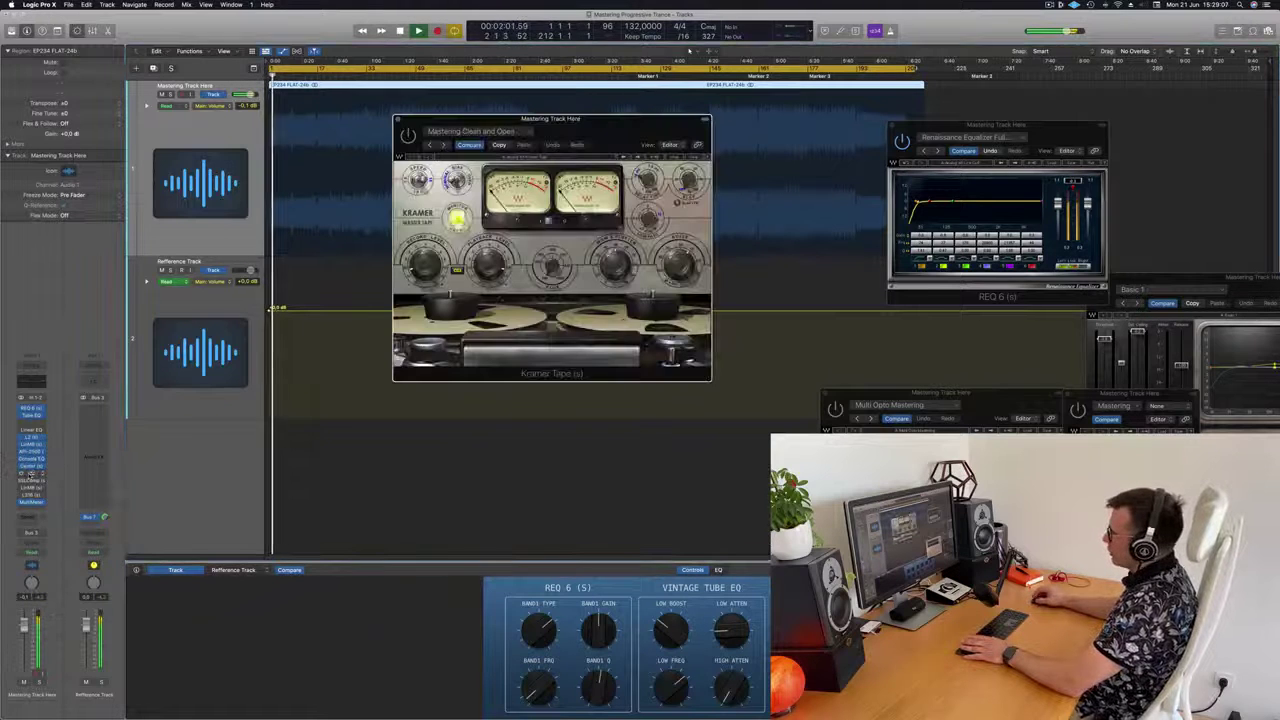
click(31, 480)
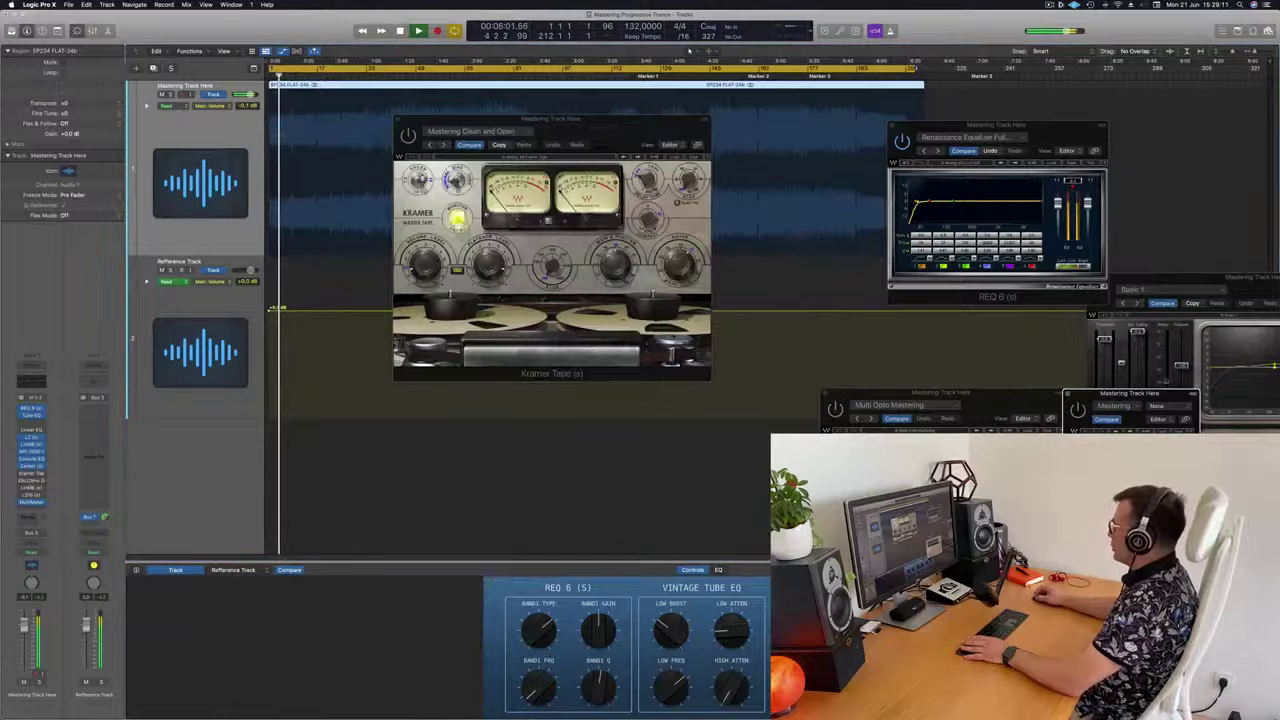
drag(1118, 393, 782, 109)
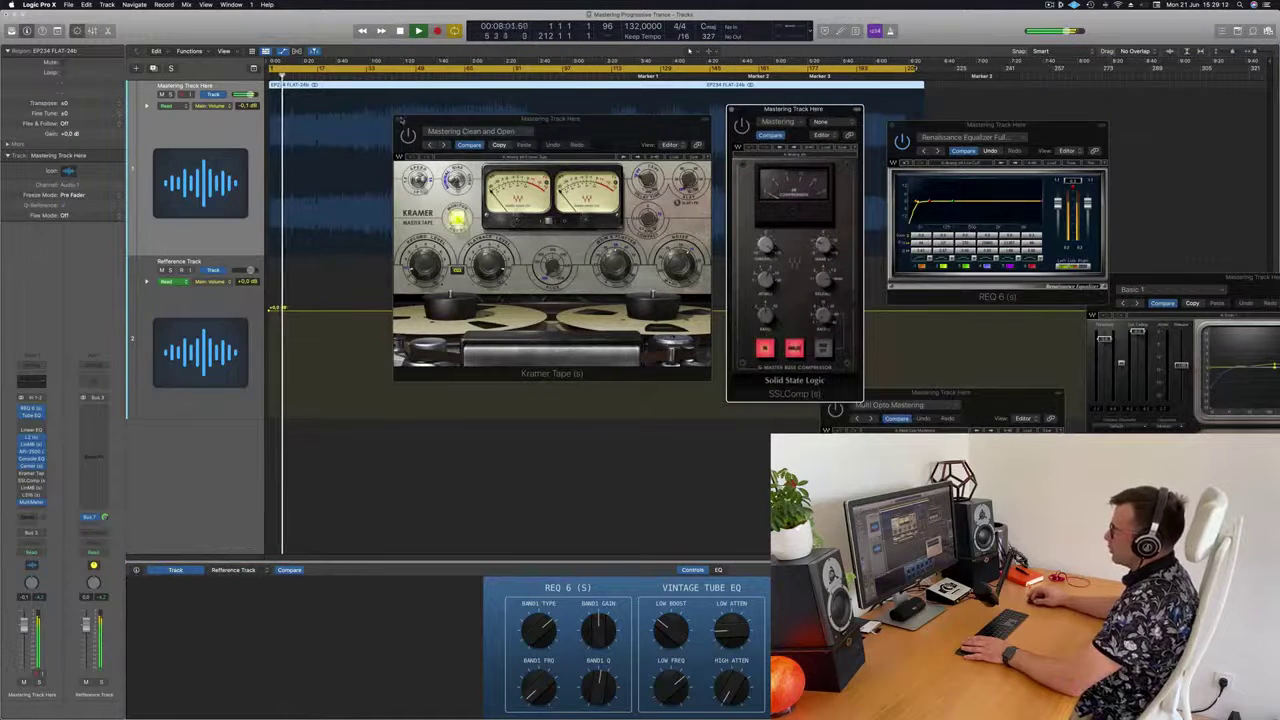
click(397, 121)
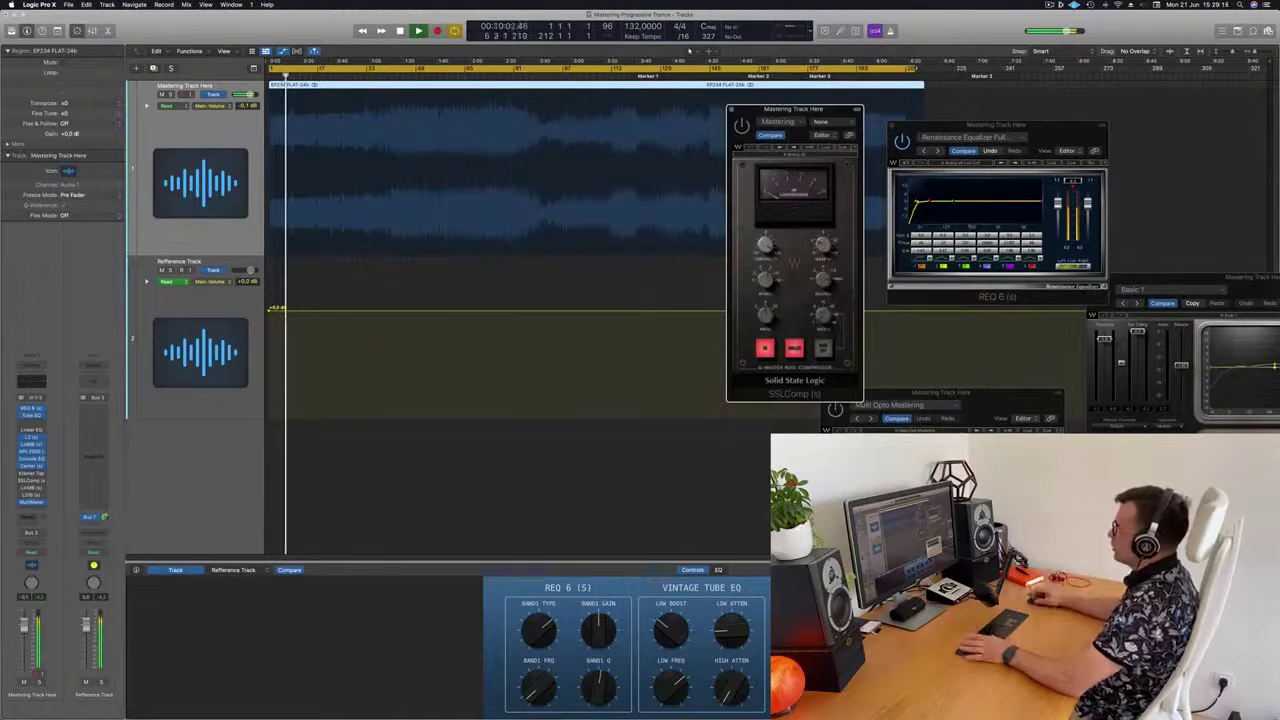
Place the SSLComp window over the arrangement, turn the compressor on and audition it from about bar 56.
drag(808, 110, 488, 215)
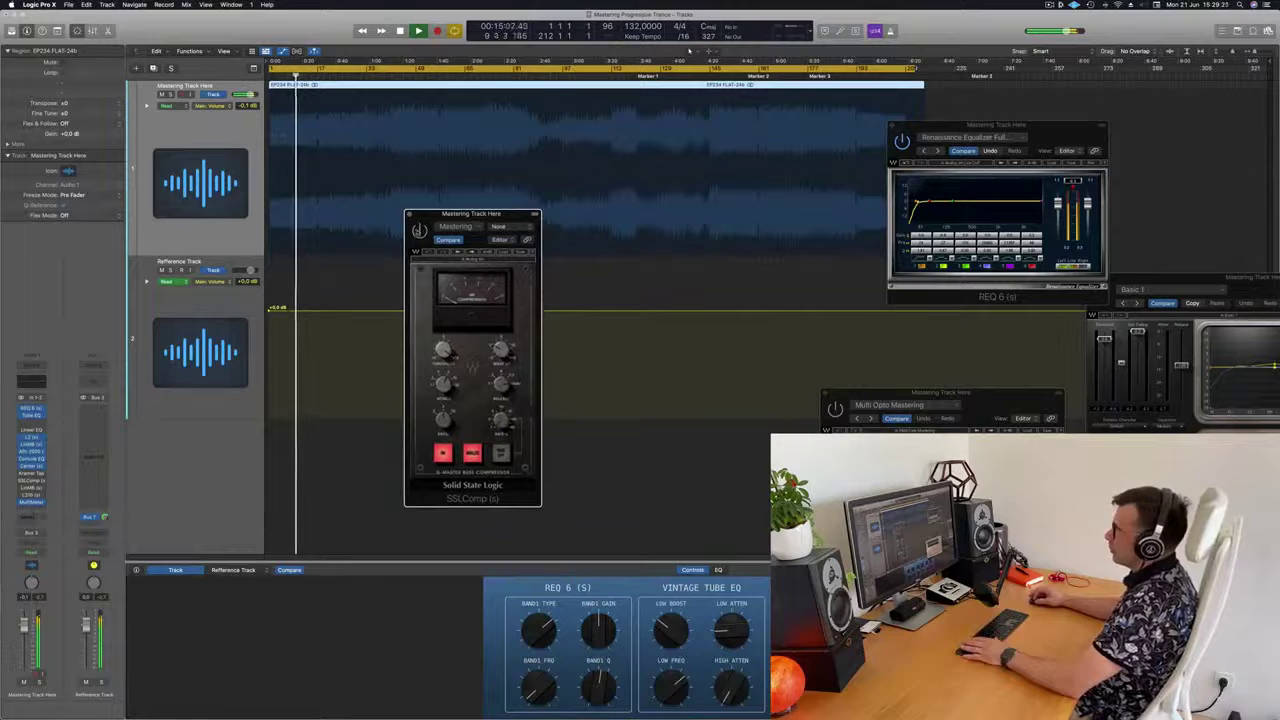
drag(407, 250, 424, 248)
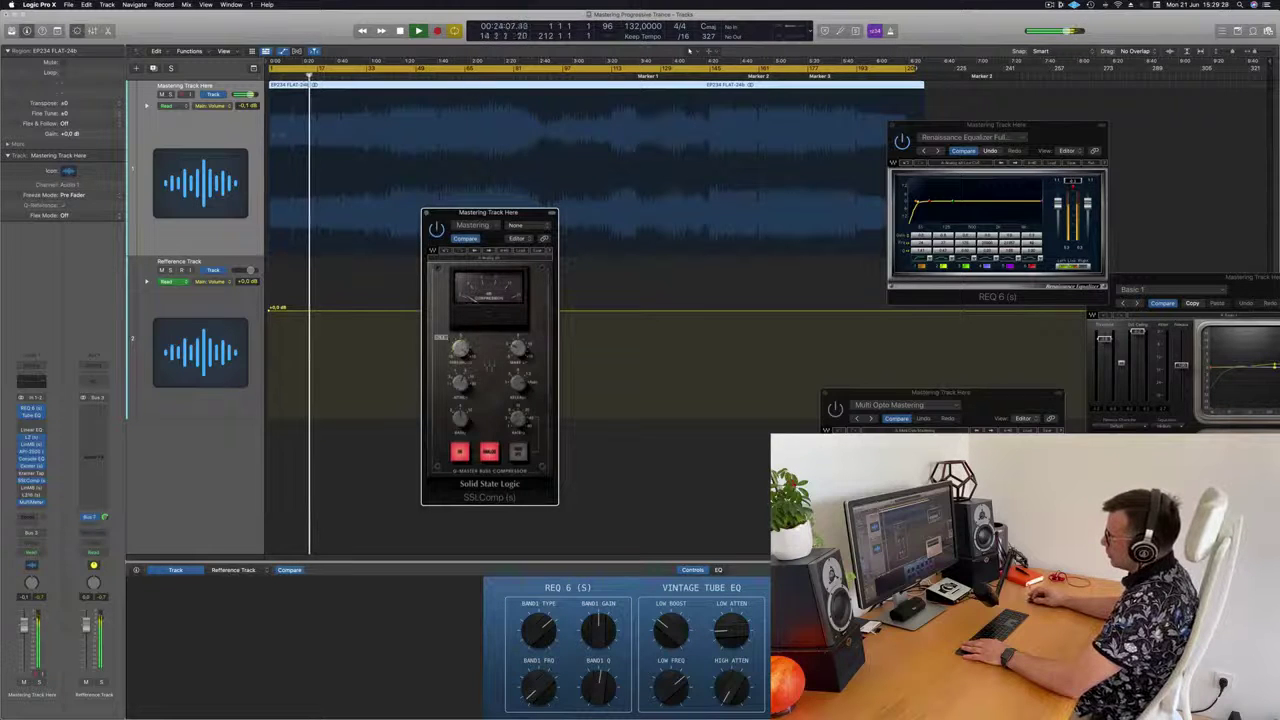
click(440, 78)
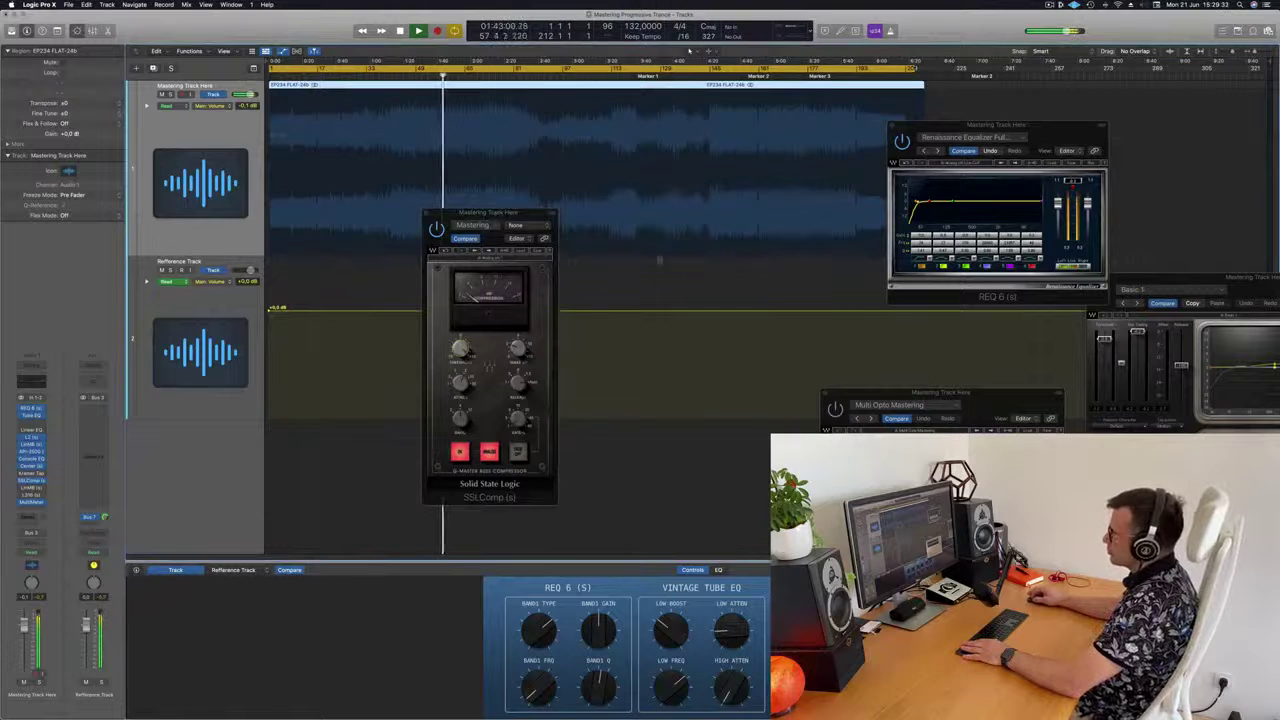
Park the SSLComp window beside the other open plug-ins and raise the REQ 6 window slightly.
drag(496, 214, 786, 301)
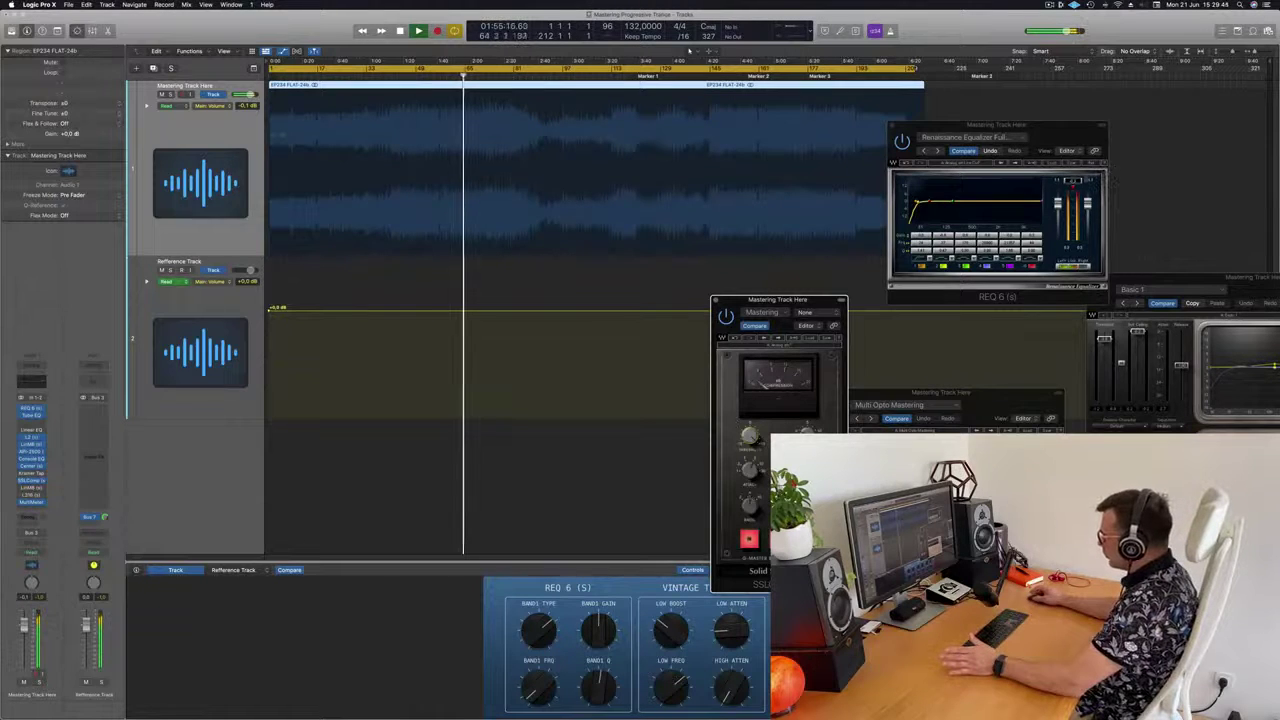
click(1044, 133)
drag(1044, 133, 1054, 103)
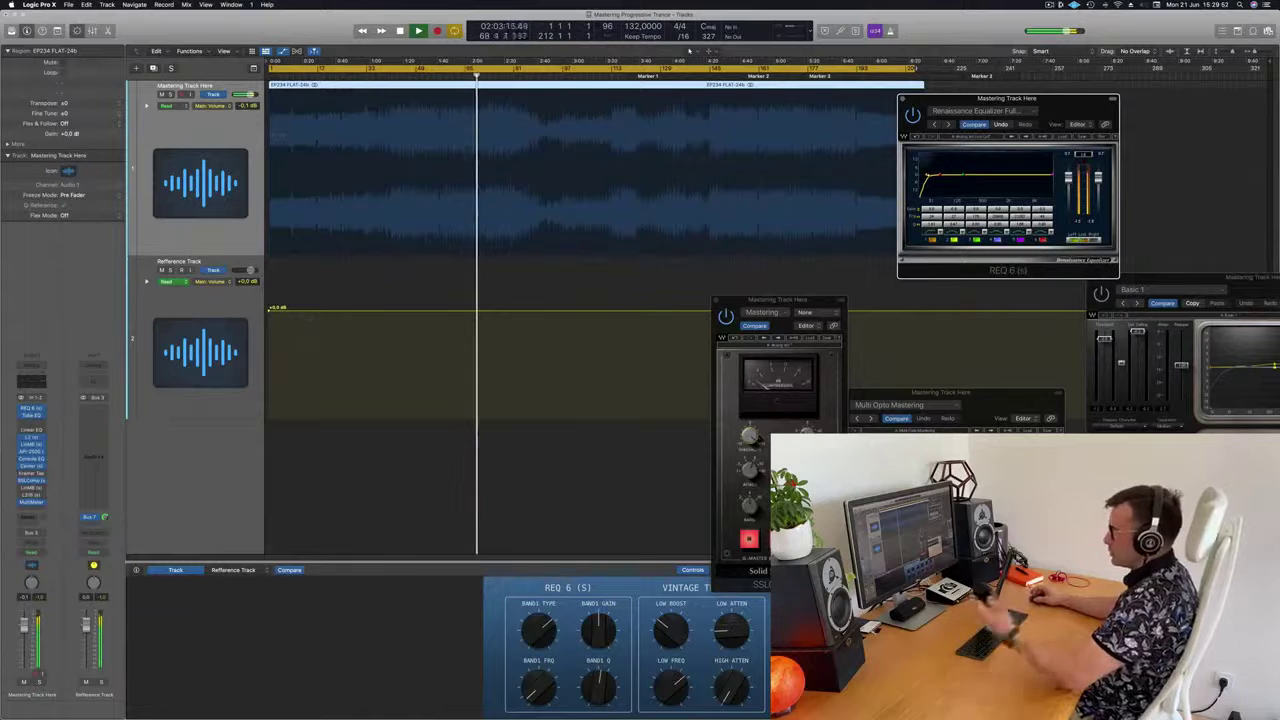
Place the Multi Opto Mastering LinMB over the arrangement, turn it on, and audition it from the start and from about bar 56.
click(193, 485)
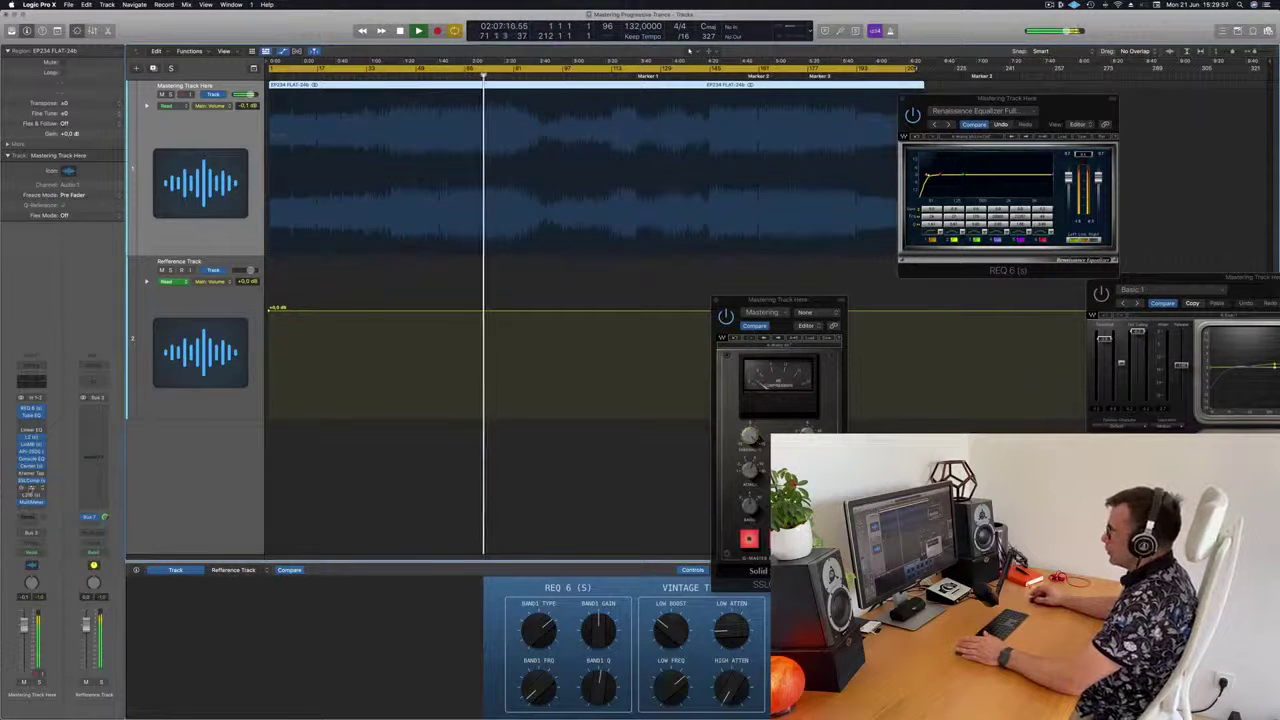
drag(644, 343, 536, 310)
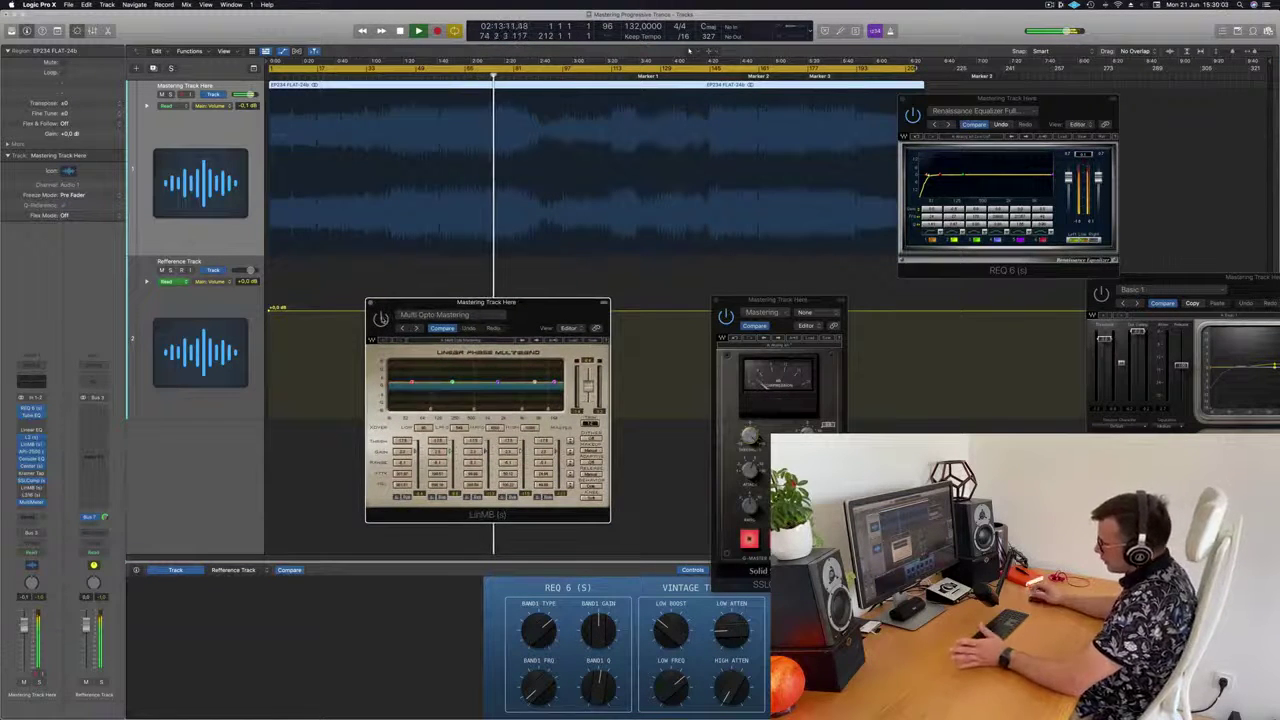
mouse_move(550, 315)
mouse_down()
mouse_move(518, 313)
mouse_move(547, 311)
mouse_up()
key(Return)
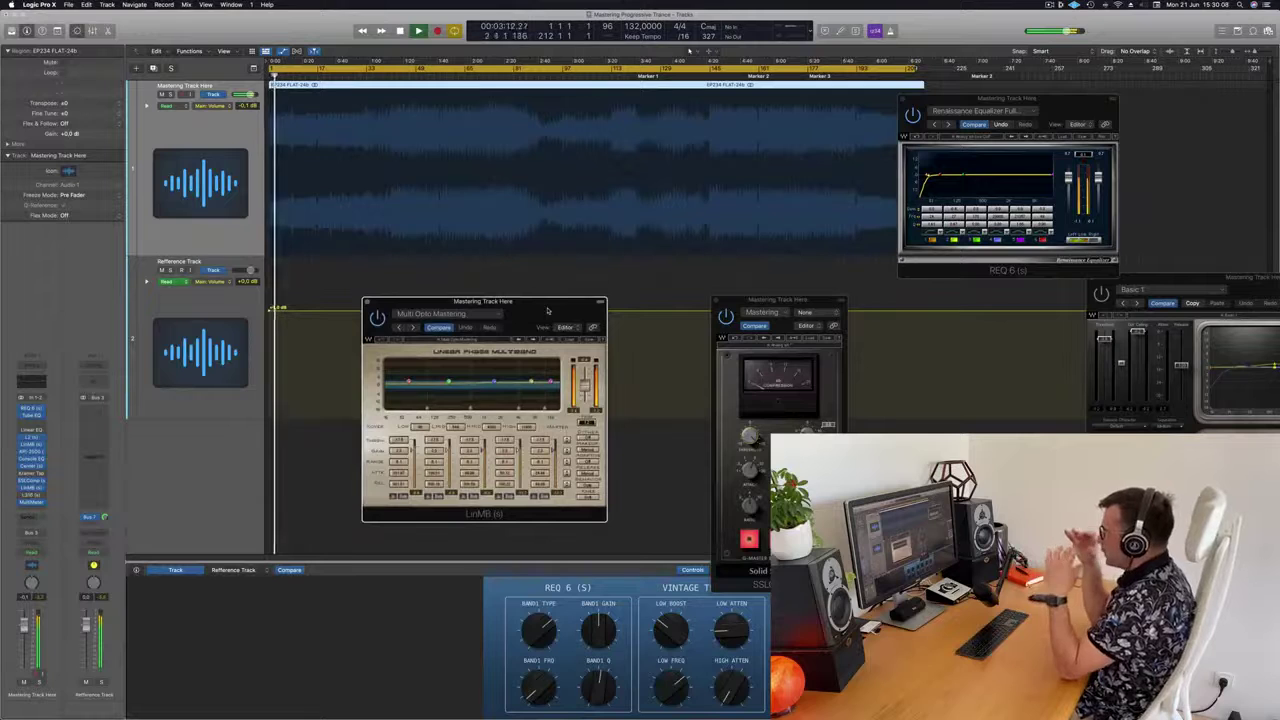
click(440, 77)
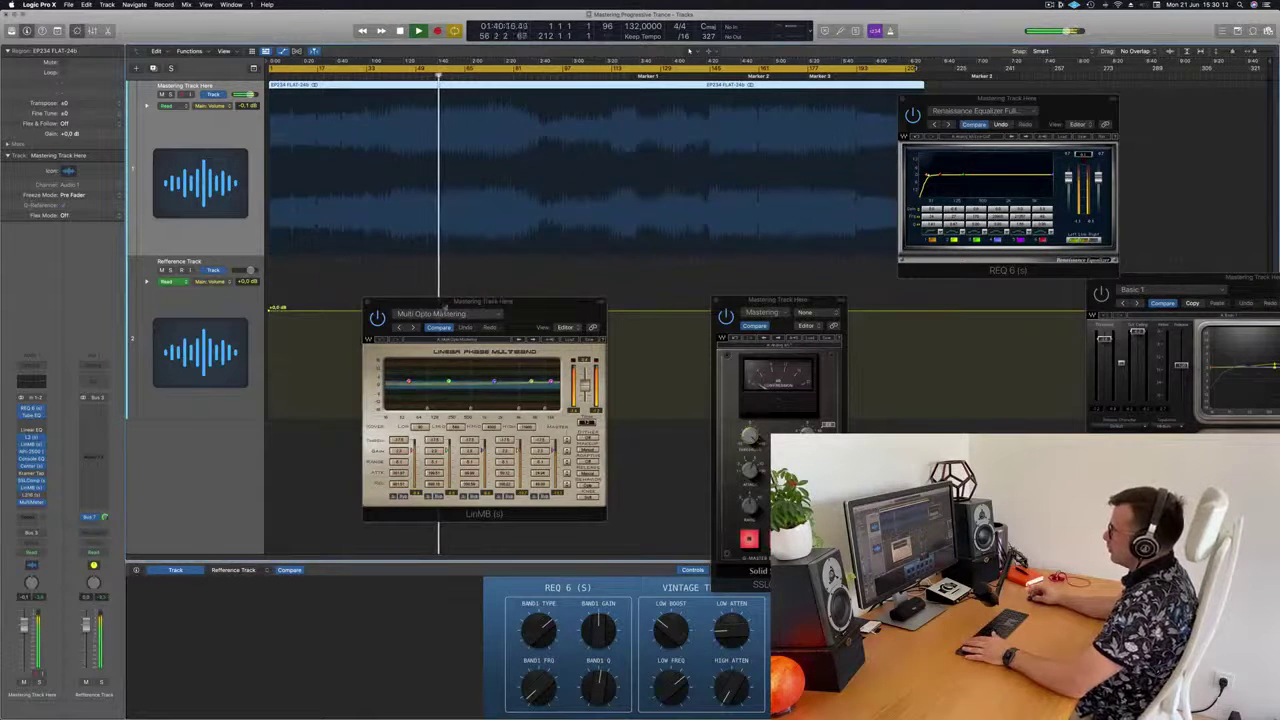
Keep auditioning the Multi Opto Mastering LinMB while shifting its window towards the SSLComp, and close it.
drag(445, 304, 451, 302)
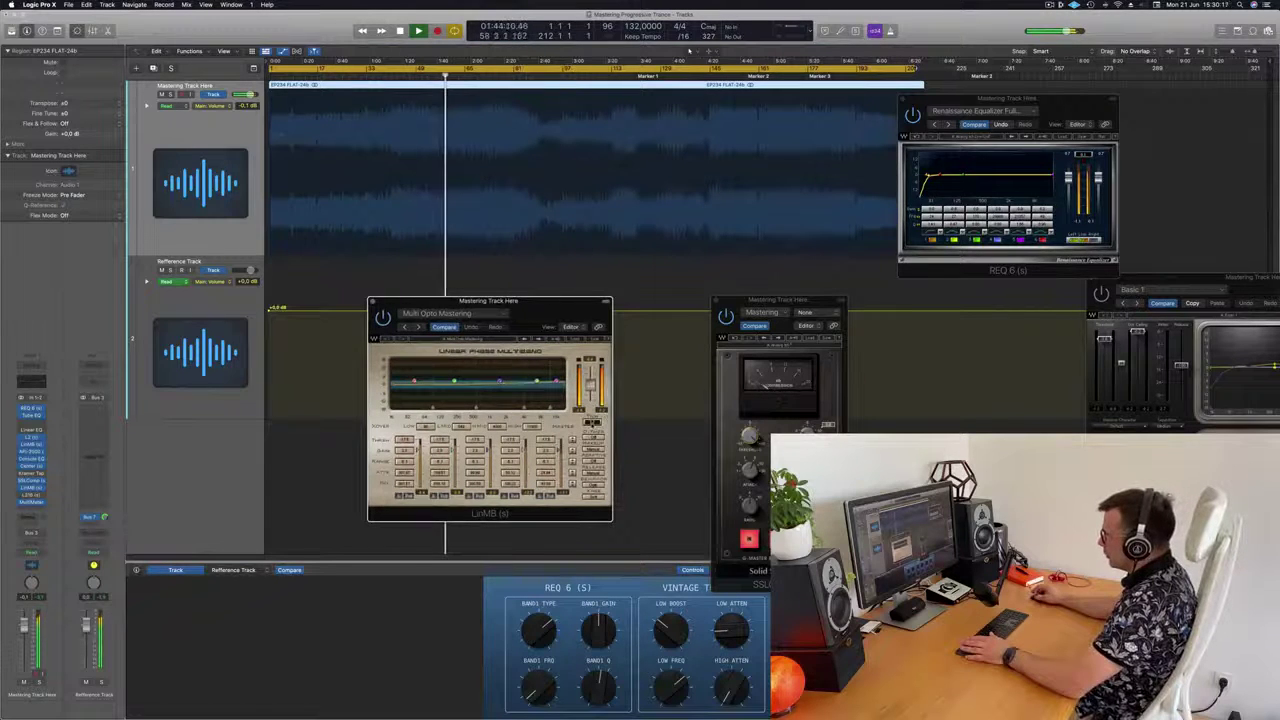
drag(451, 301, 544, 285)
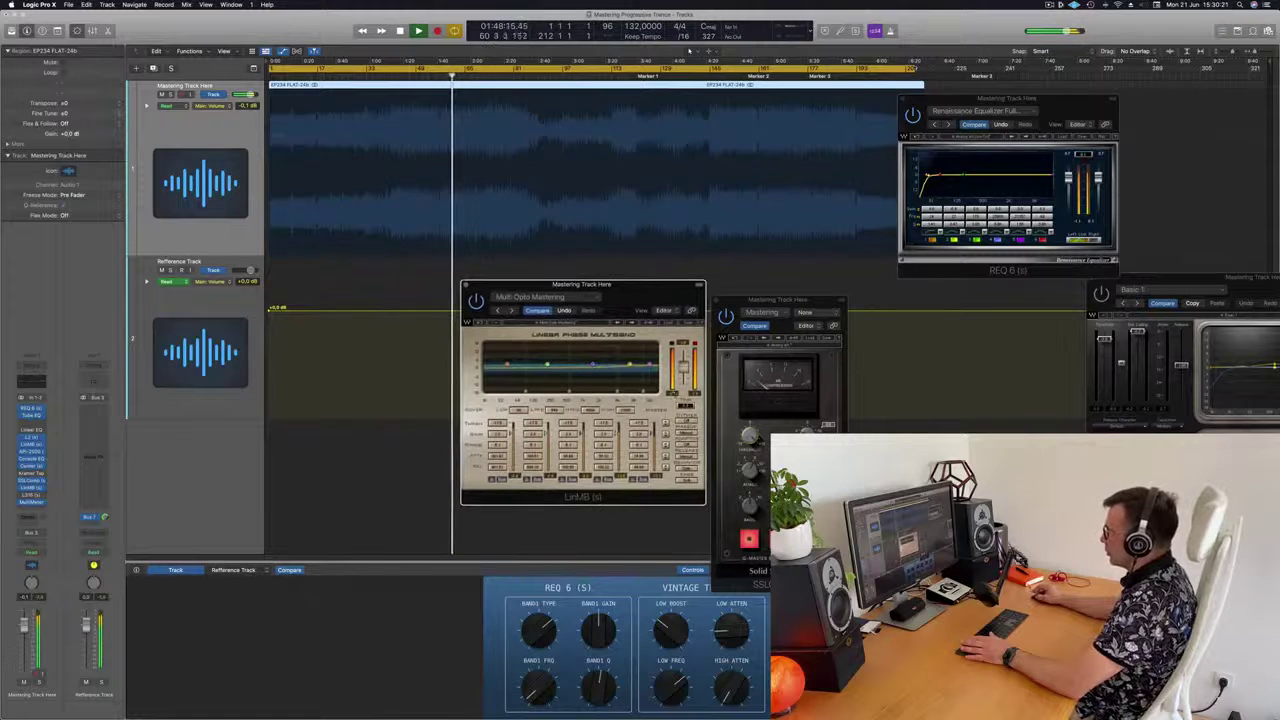
drag(648, 290, 665, 286)
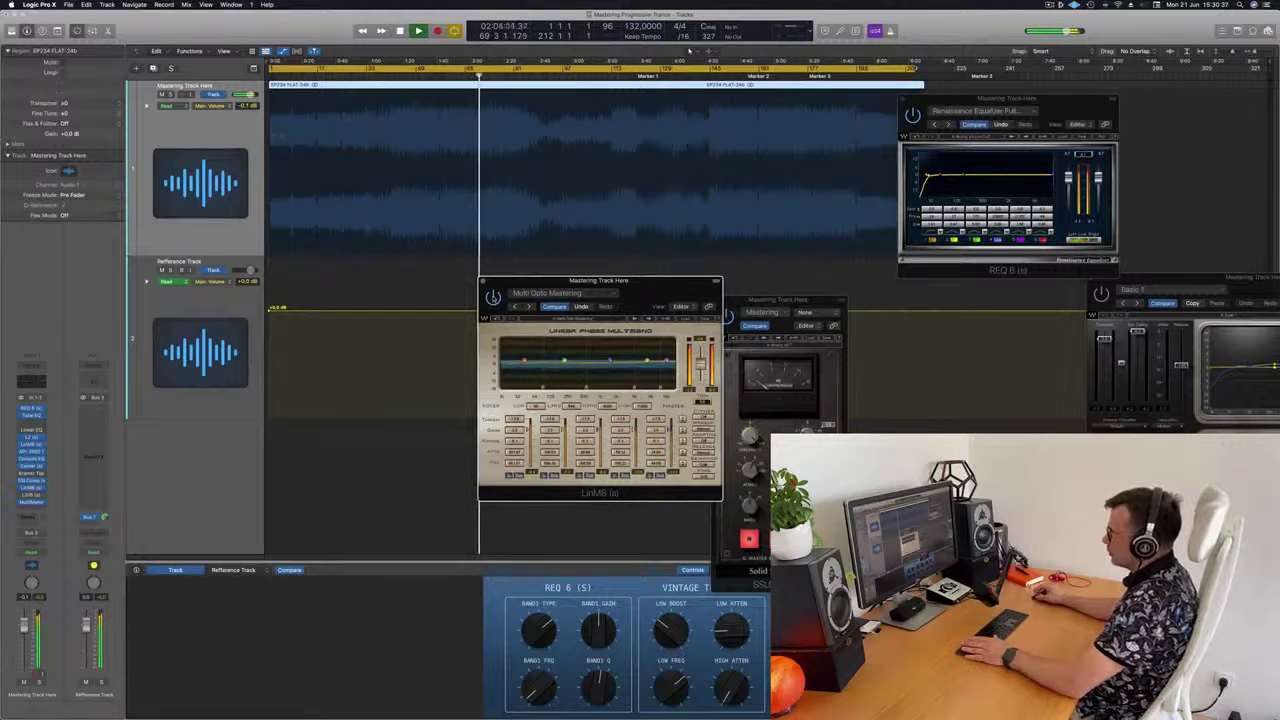
drag(525, 280, 511, 279)
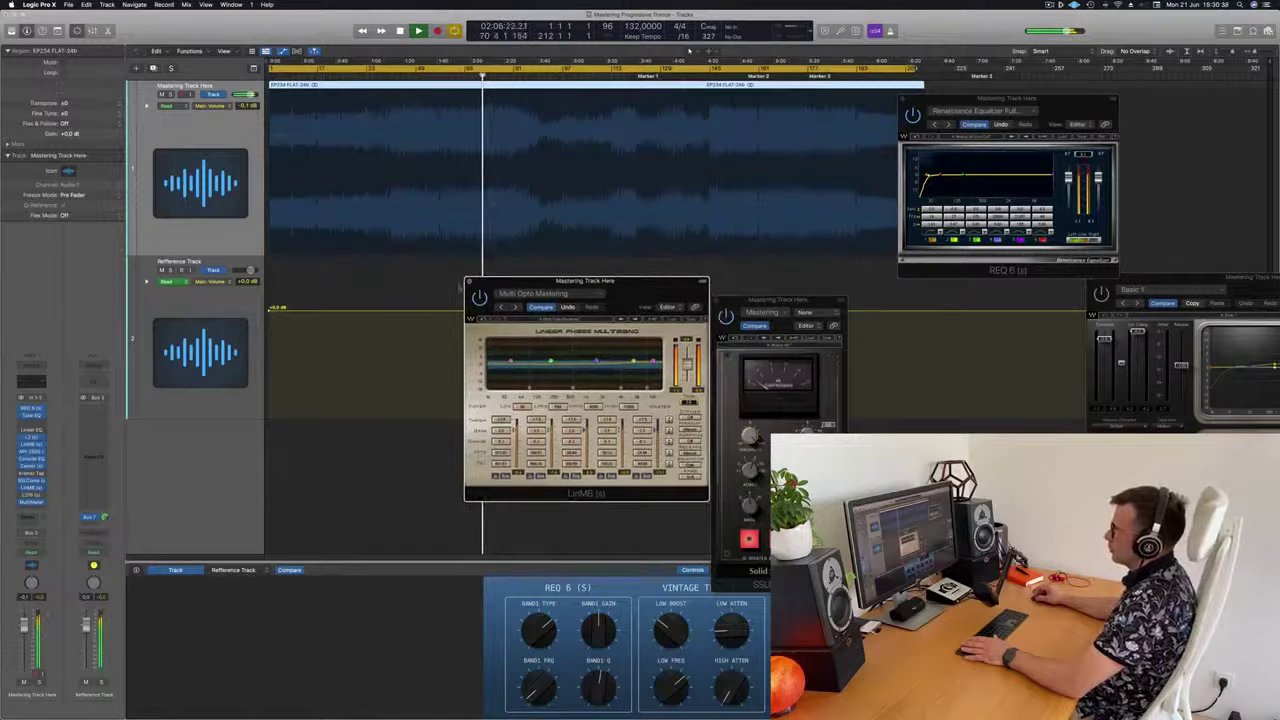
click(469, 281)
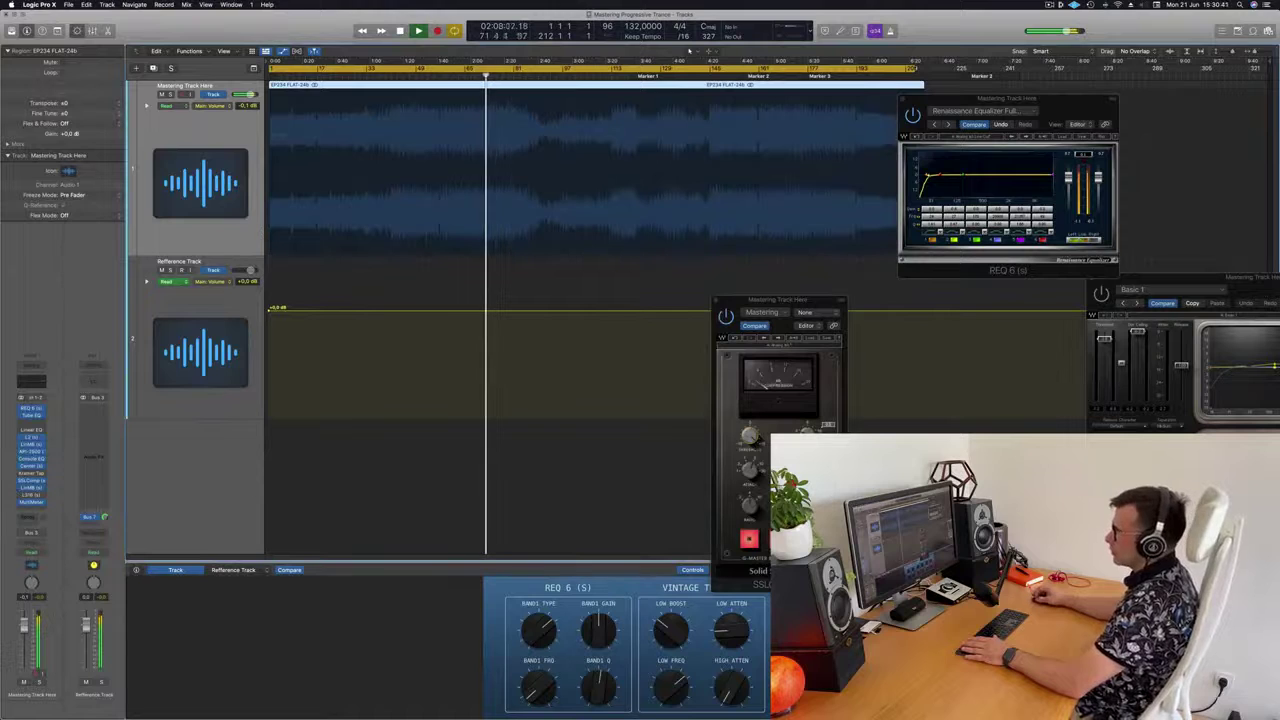
Bring up the L316 limiter over the arrangement, turn it on and audition it from about bar 54.
click(31, 496)
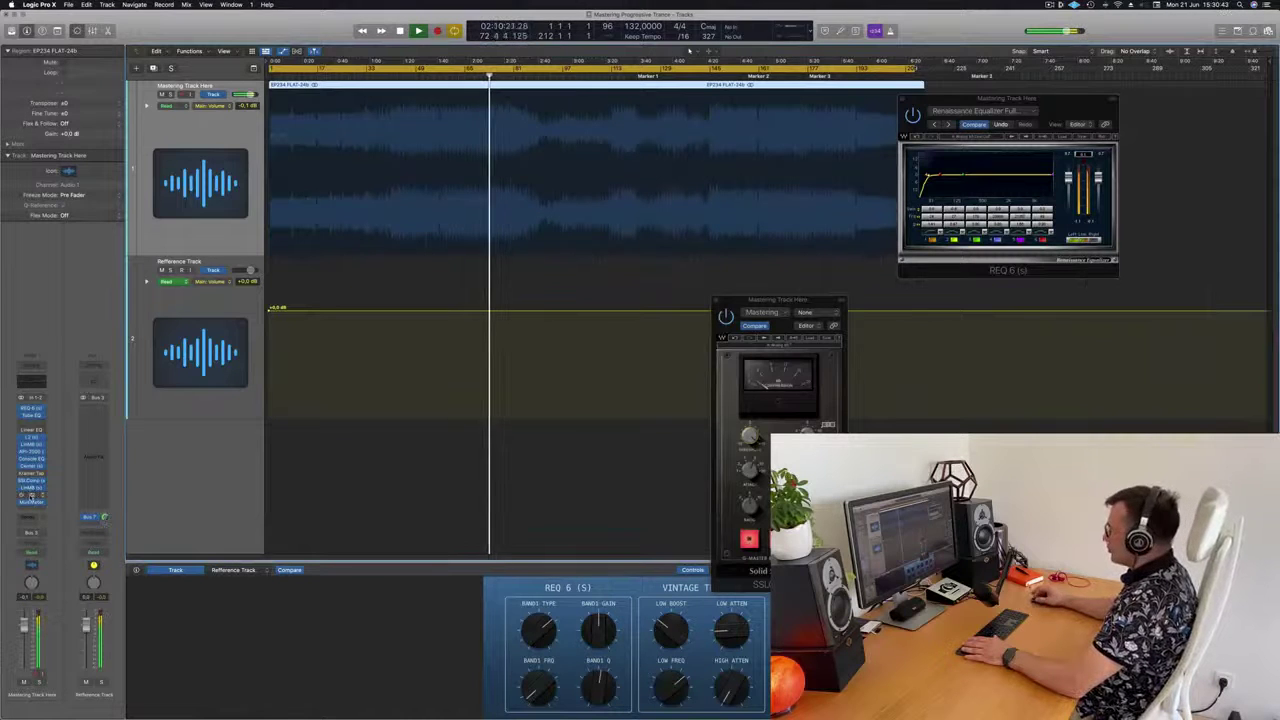
click(31, 496)
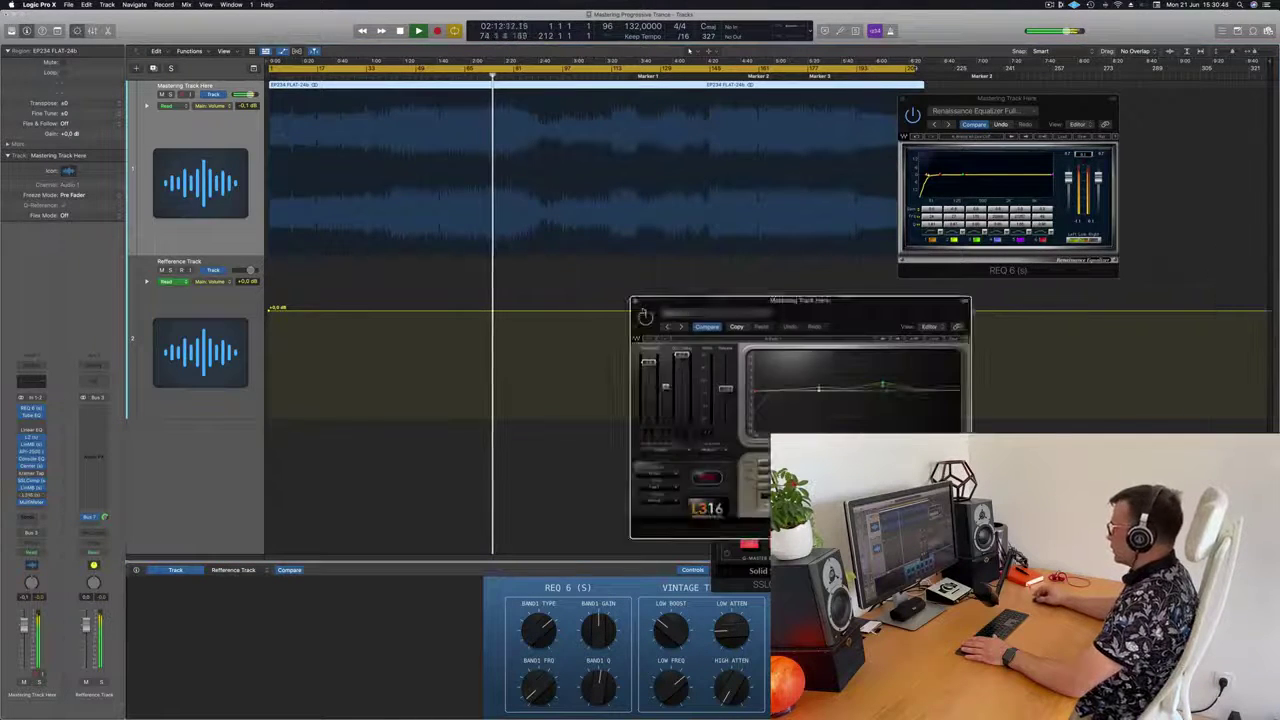
drag(800, 300, 659, 242)
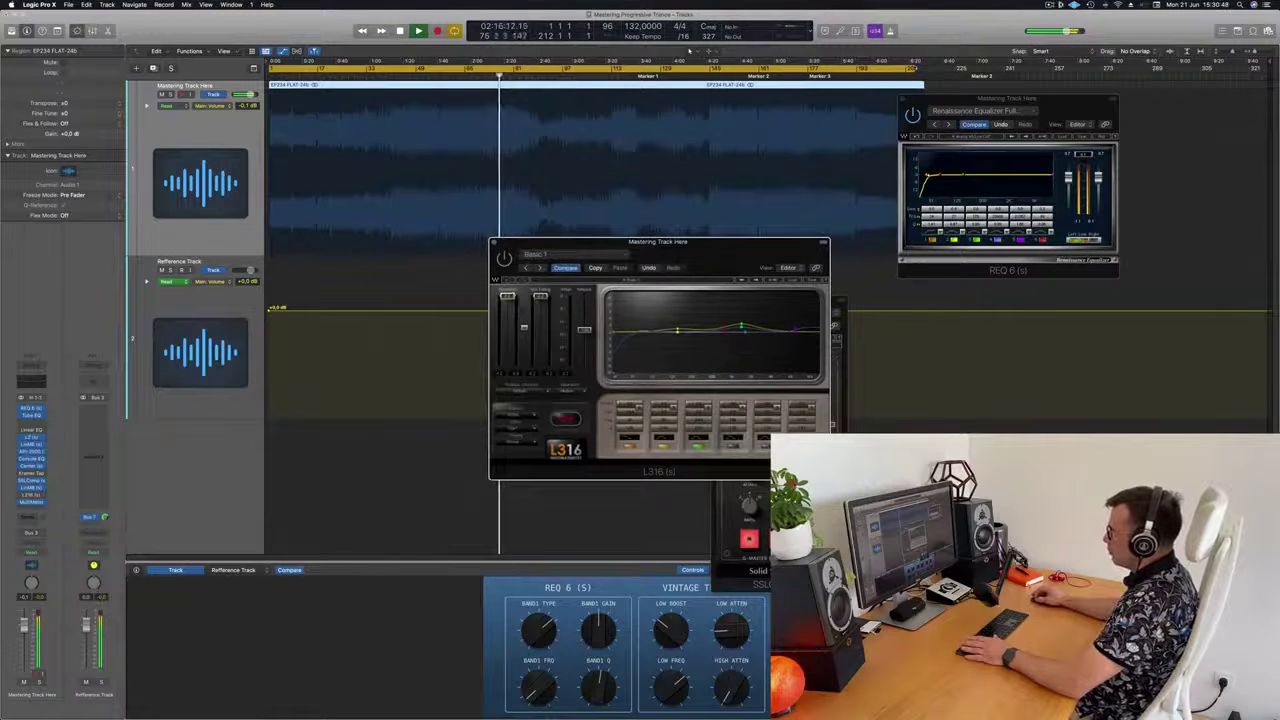
drag(659, 242, 579, 333)
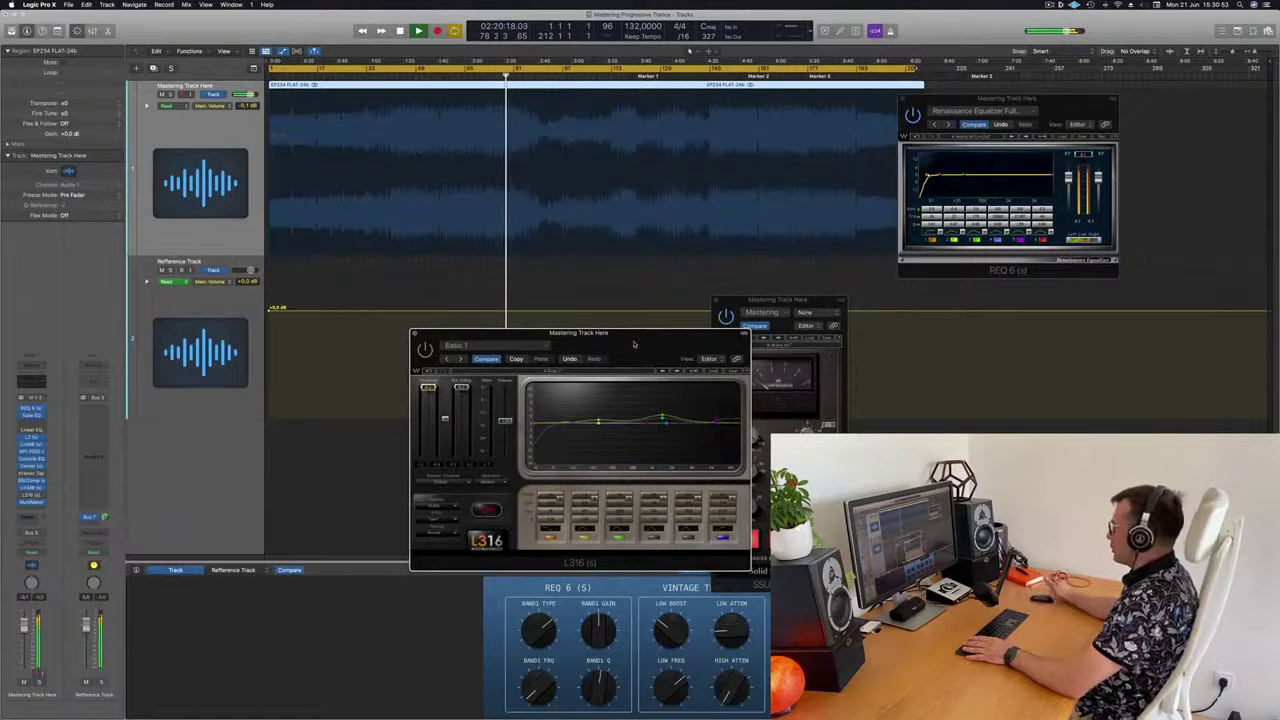
drag(633, 345, 740, 279)
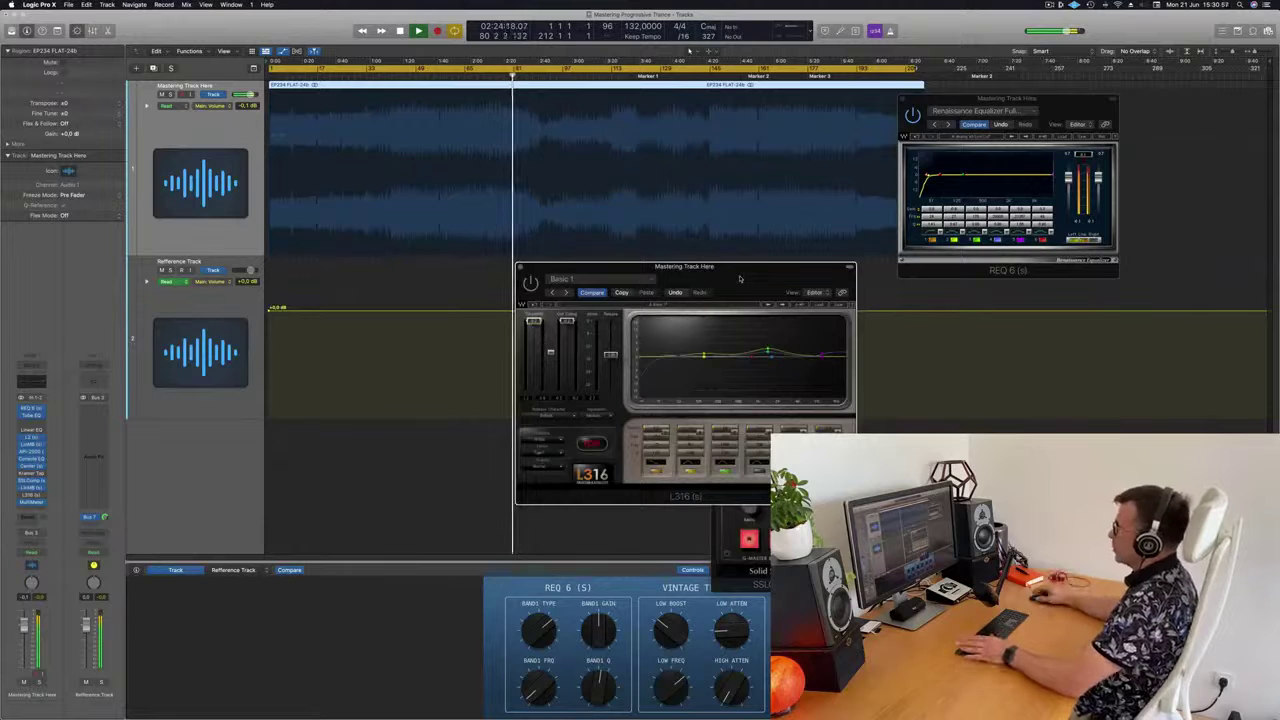
drag(740, 279, 729, 284)
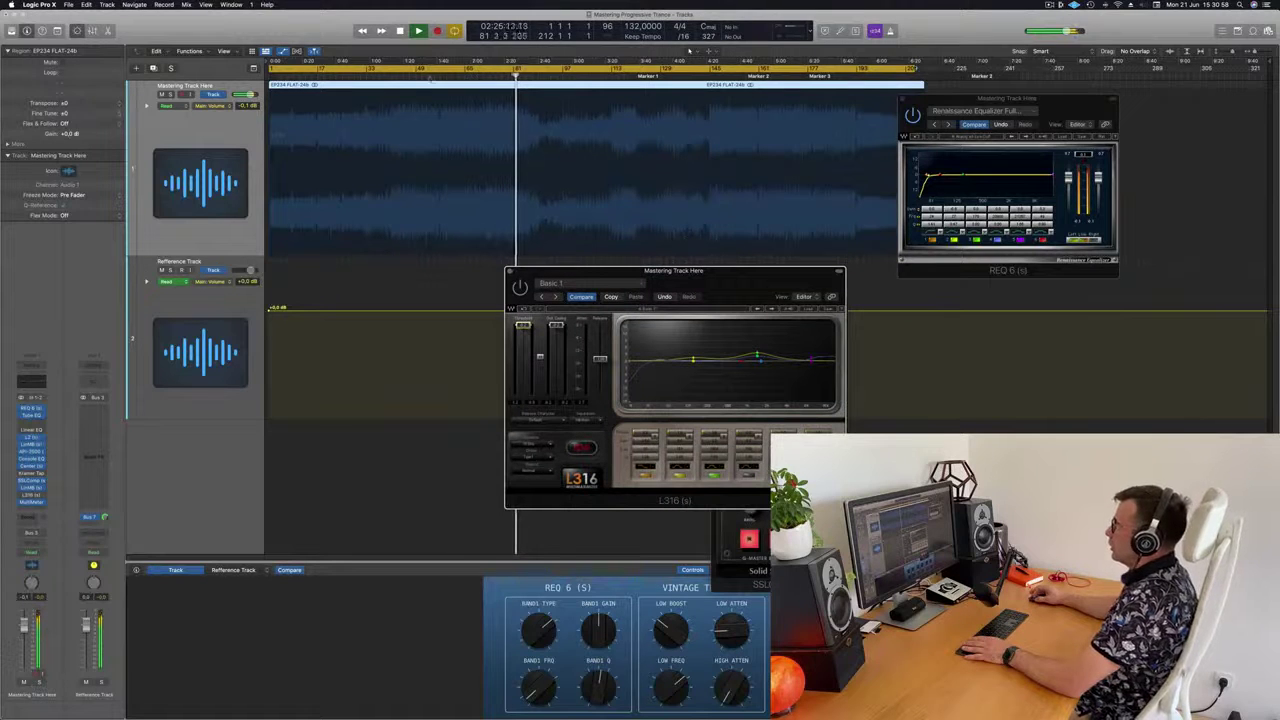
drag(518, 240, 390, 184)
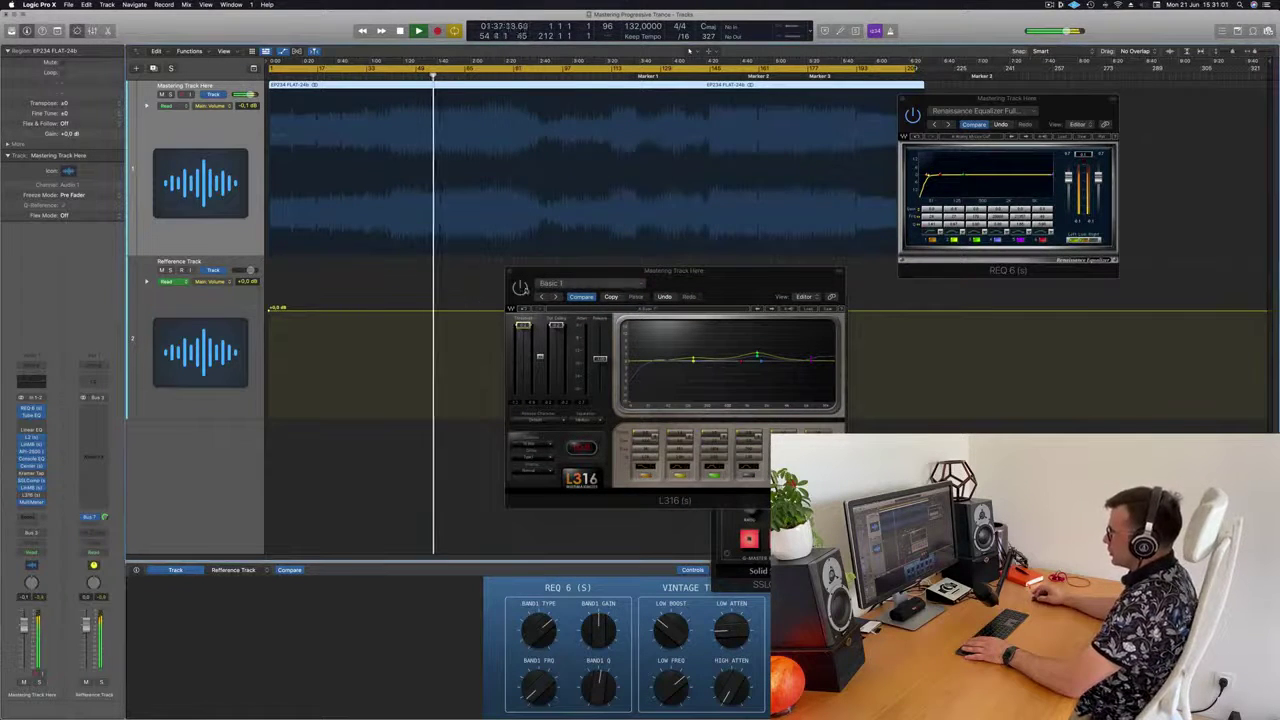
click(539, 356)
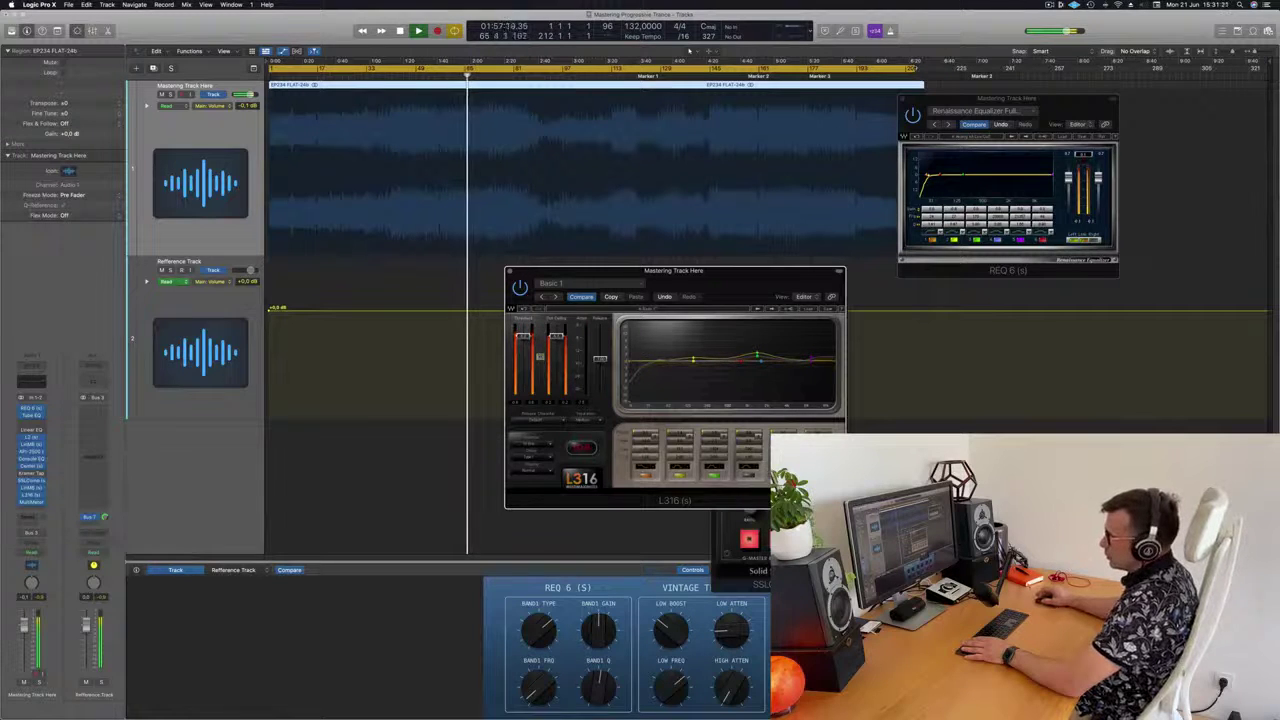
Bring up the MultiMeter analyzer over the REQ 6 window and park the L316 window beneath it.
click(32, 503)
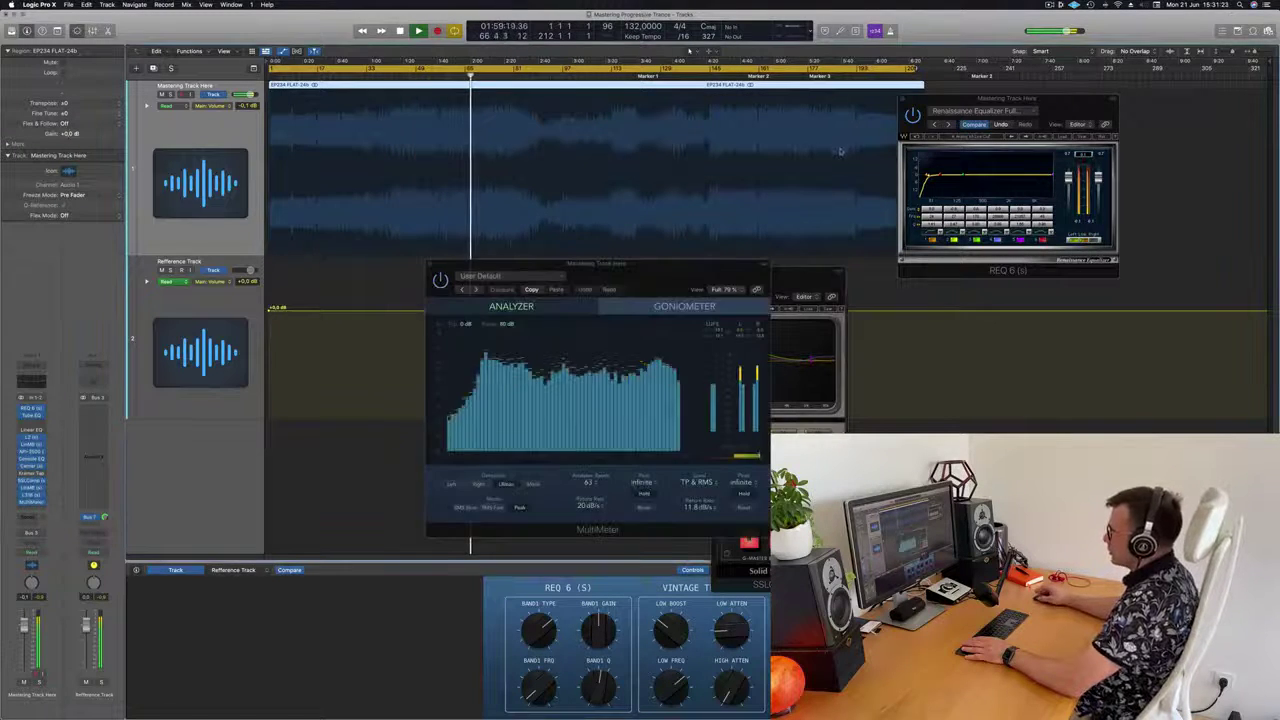
drag(689, 269, 1089, 55)
drag(673, 270, 590, 257)
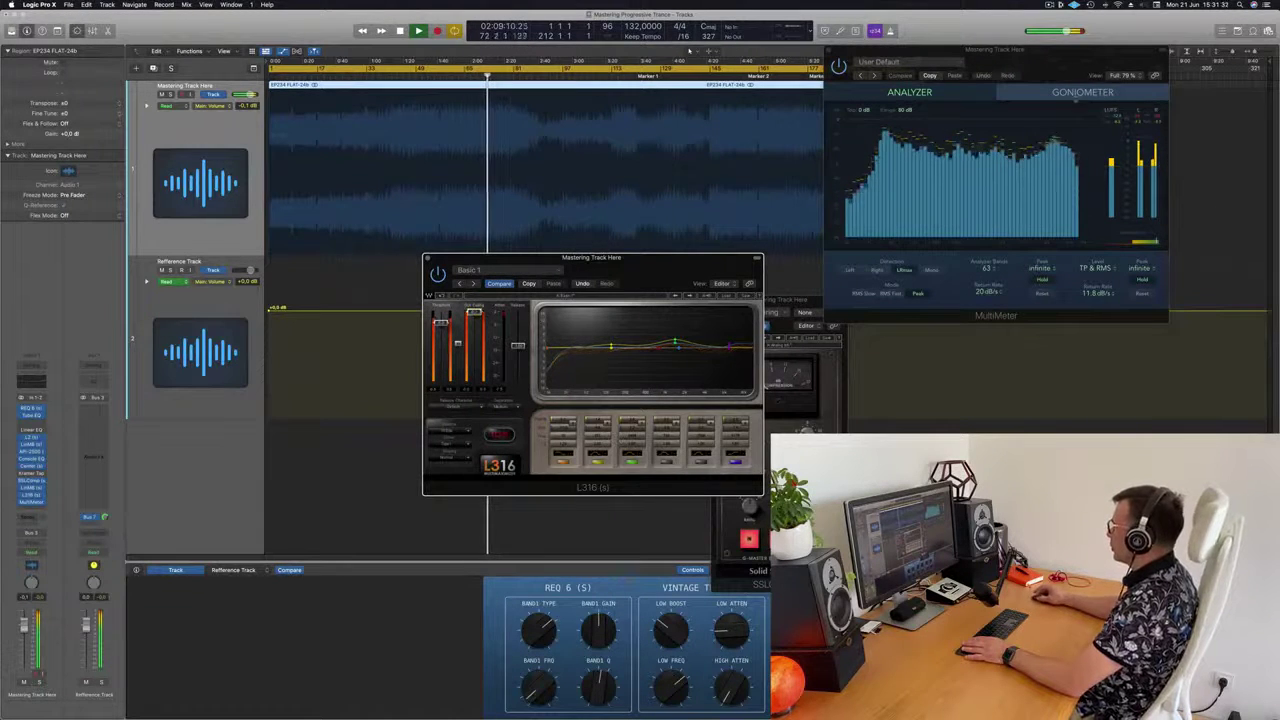
drag(1000, 48, 1029, 85)
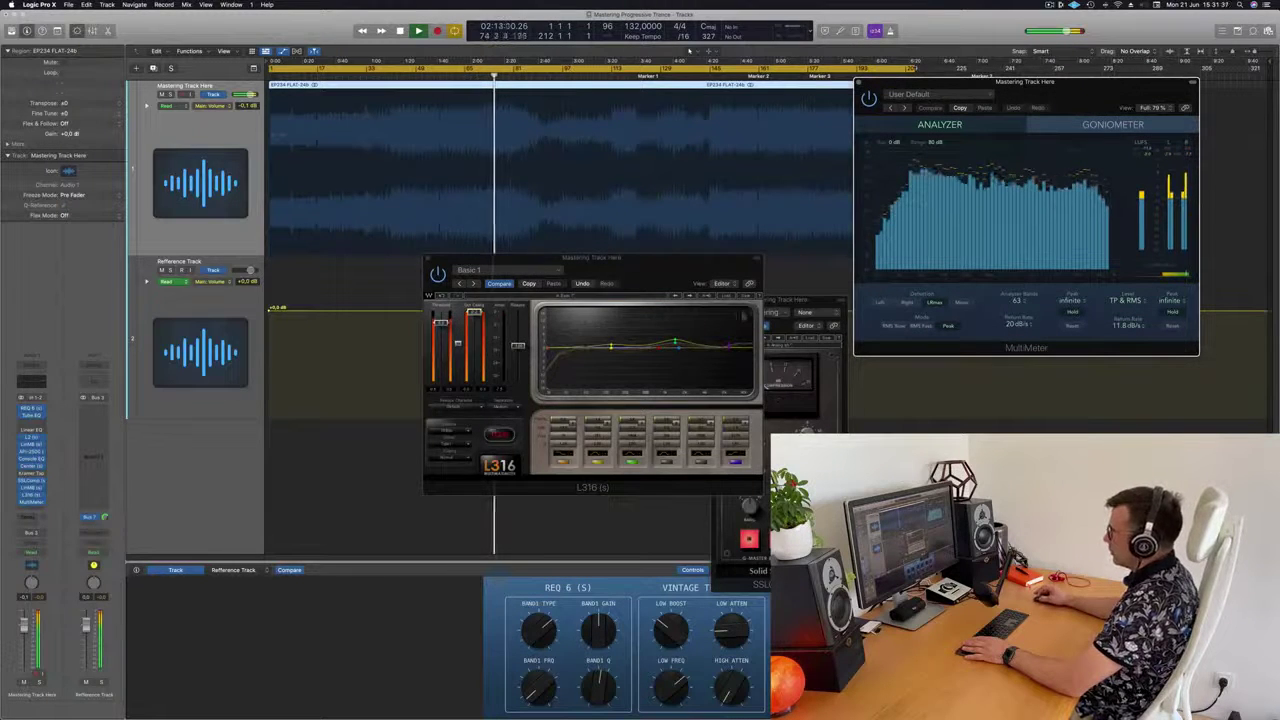
drag(590, 258, 744, 348)
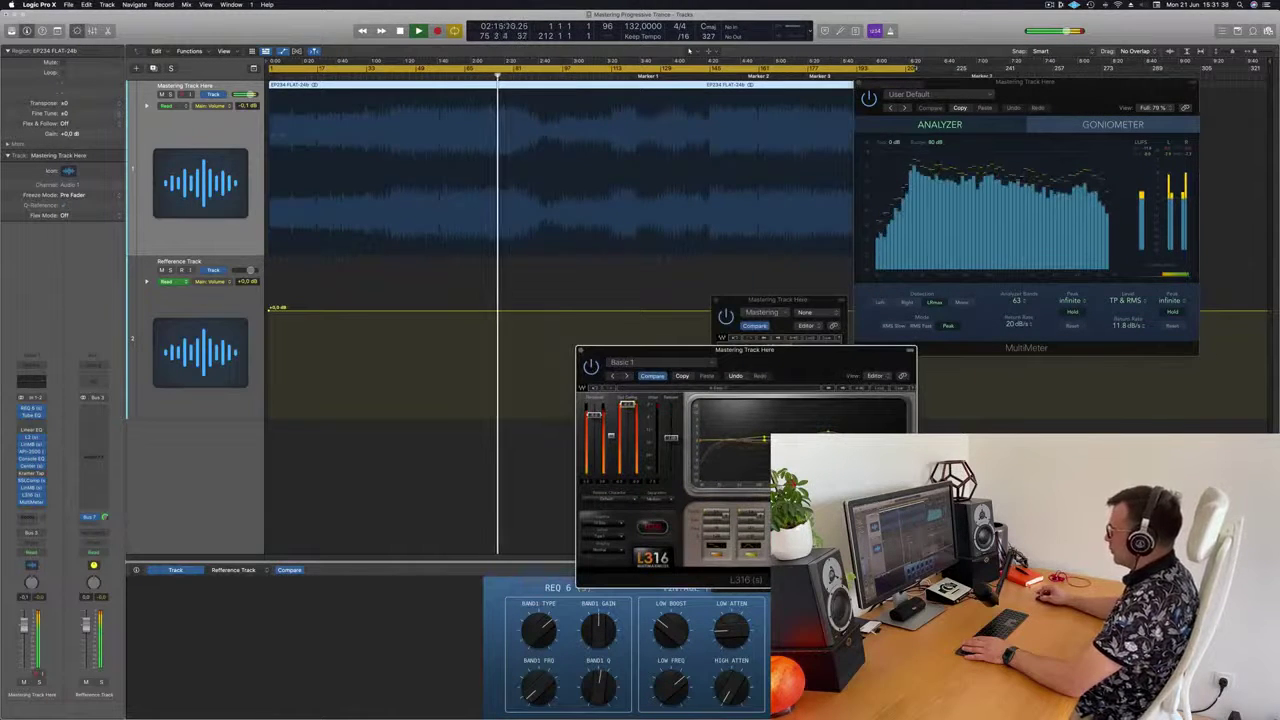
drag(658, 364, 873, 312)
Restart playback from the beginning and move the L316 and SSLComp windows apart, with the SSLComp beside the MultiMeter.
key(space)
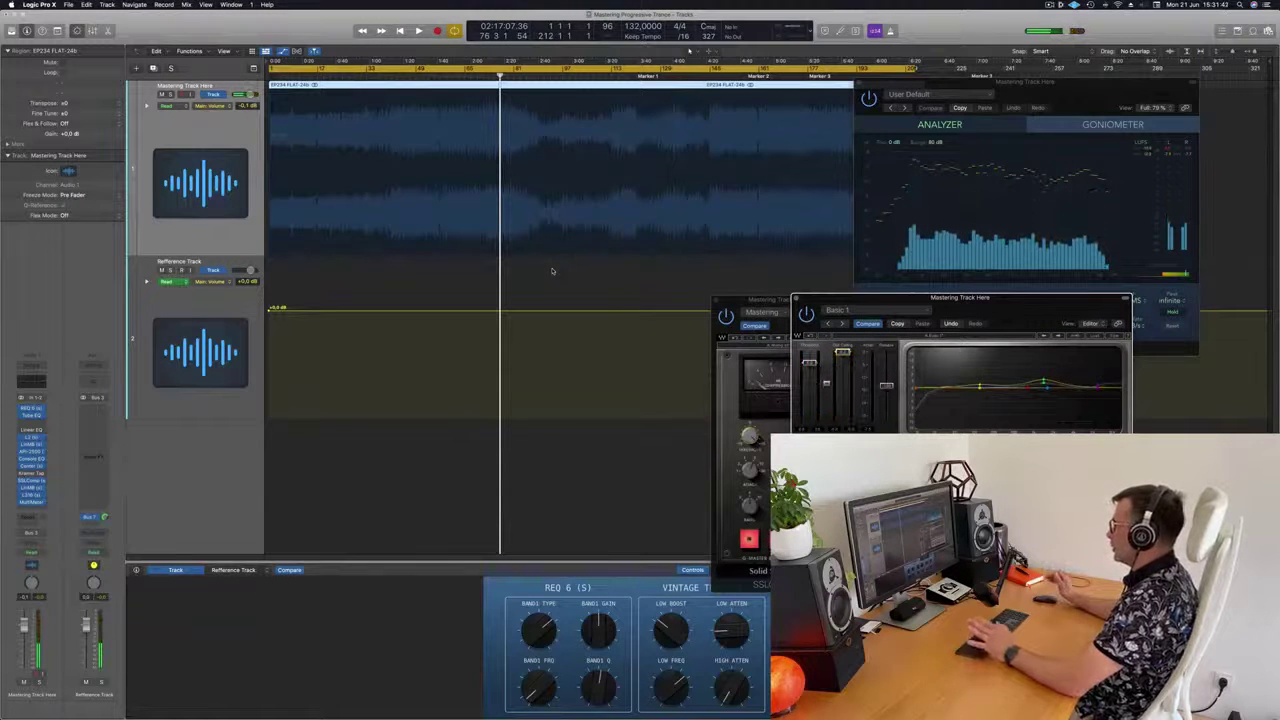
key(Return)
key(space)
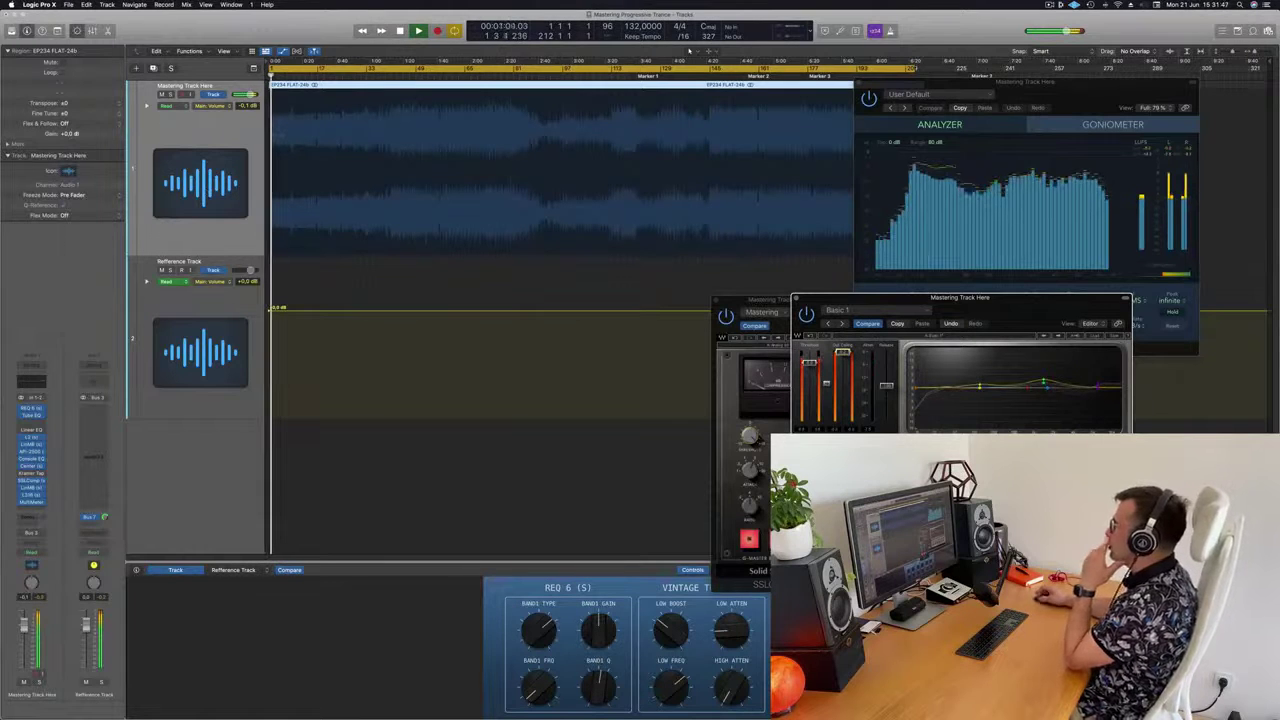
drag(960, 297, 1085, 293)
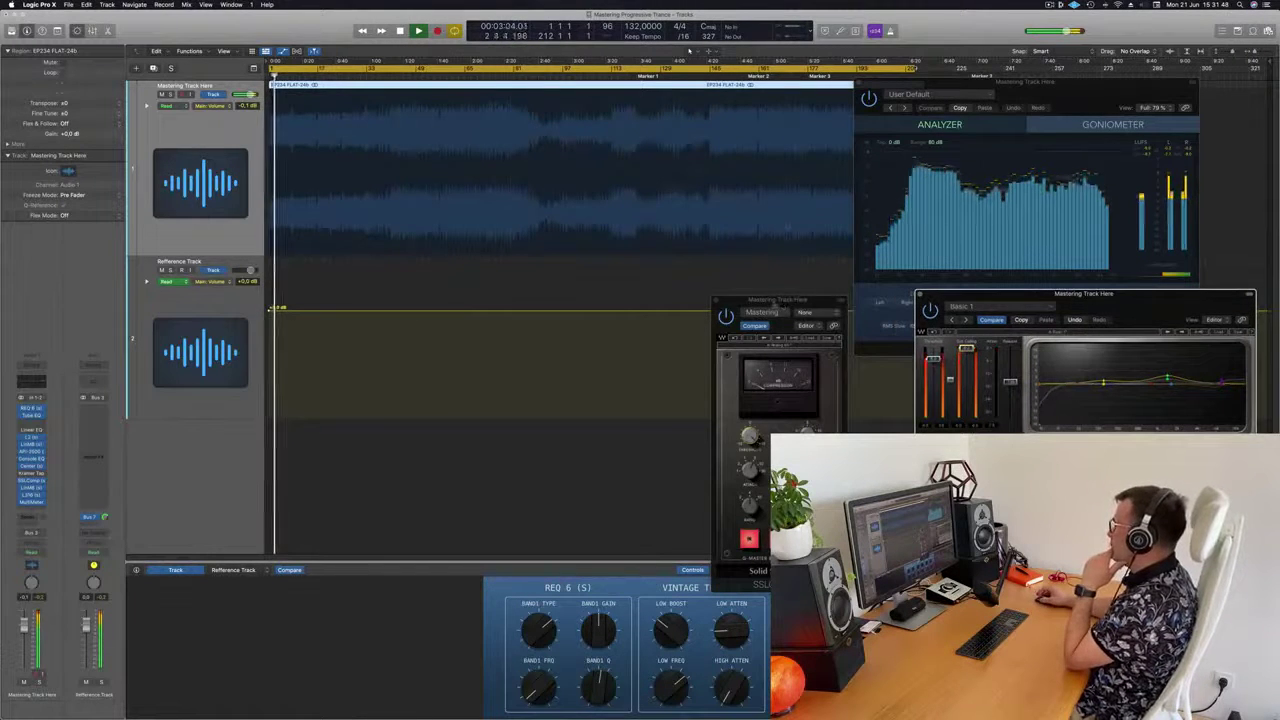
drag(778, 299, 777, 53)
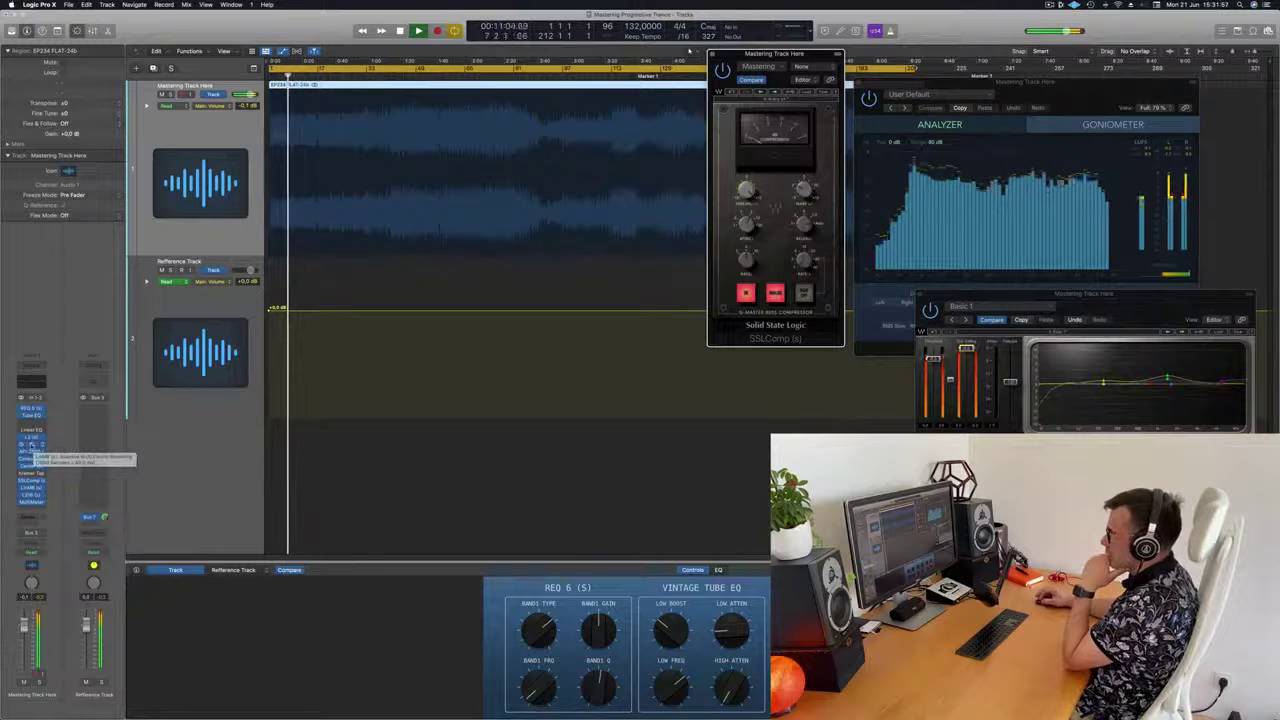
Bring up the Adaptive Multi Electro Mastering LinMB below the SSLComp and spread the MultiMeter, L316 and SSLComp windows to make room.
click(30, 445)
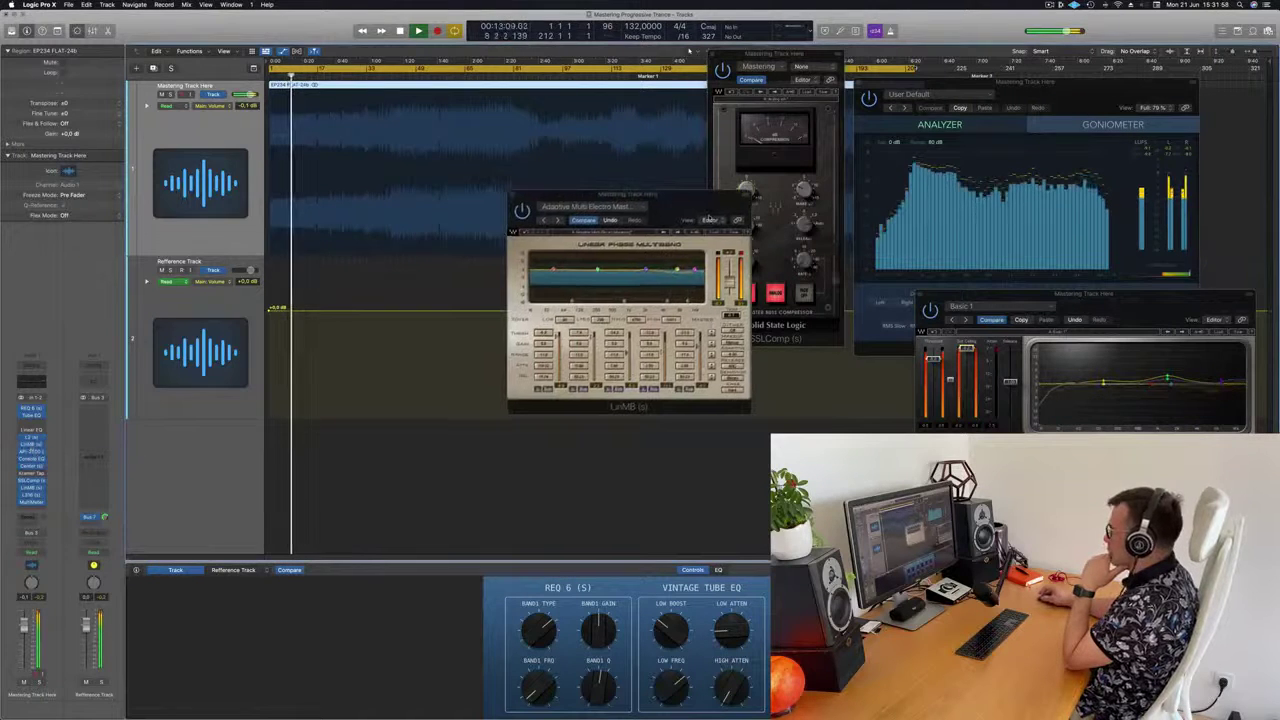
drag(708, 218, 829, 311)
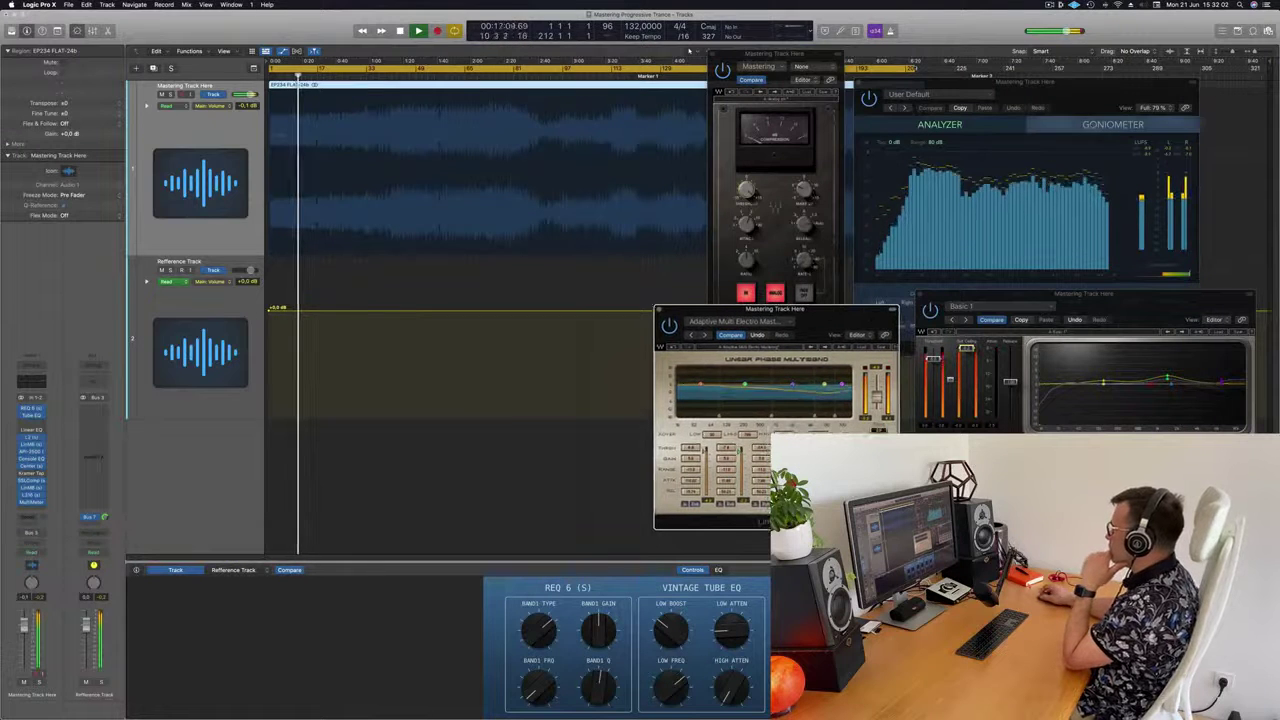
drag(1084, 81, 1163, 13)
drag(1137, 301, 1152, 304)
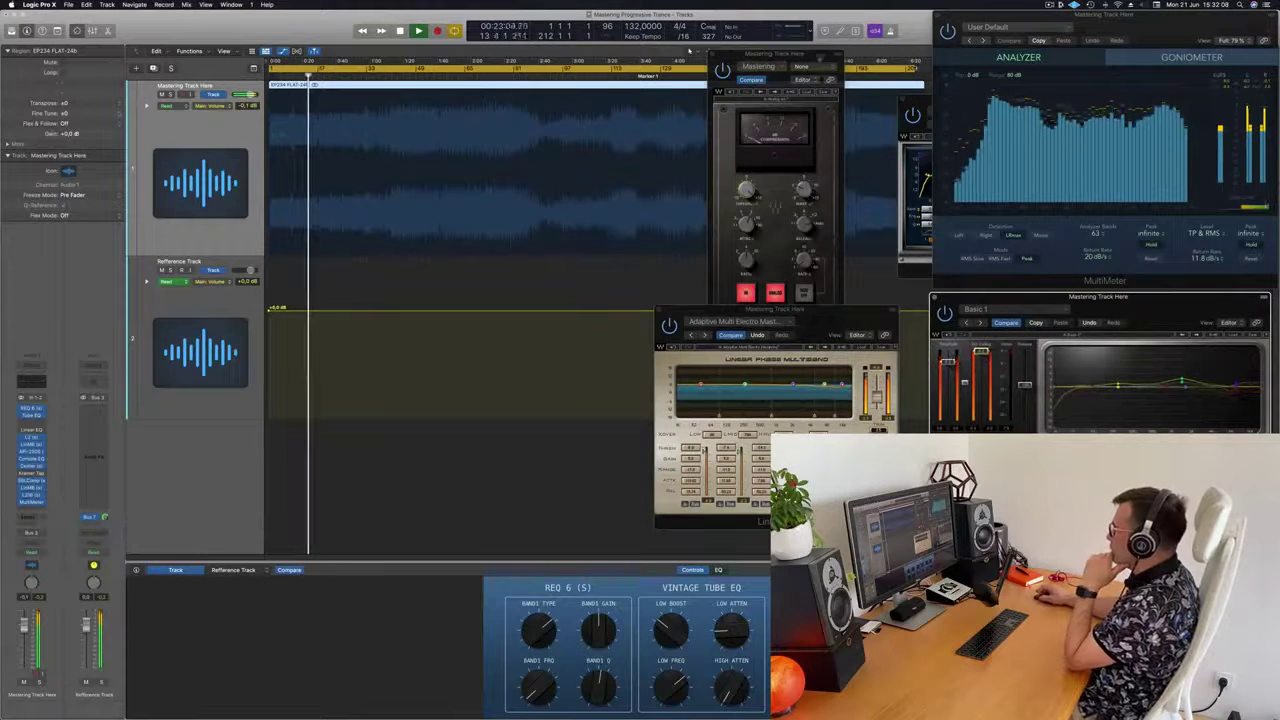
drag(770, 53, 800, 39)
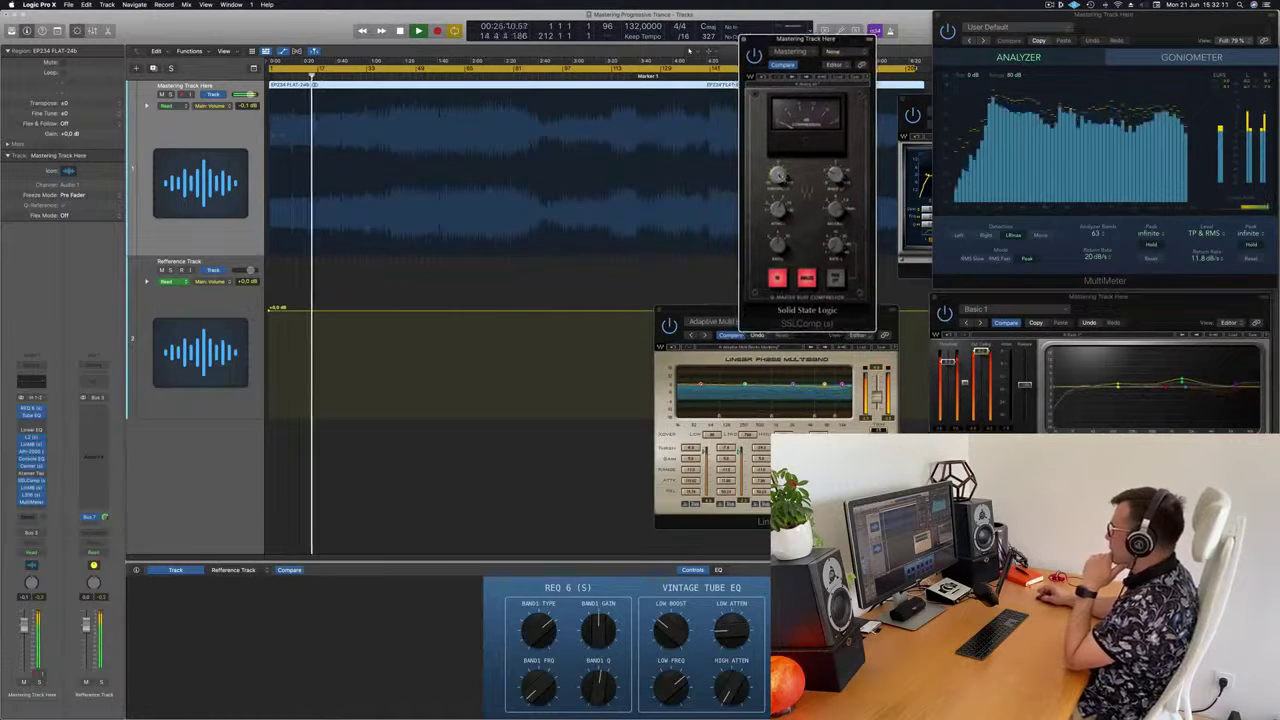
drag(716, 306, 741, 333)
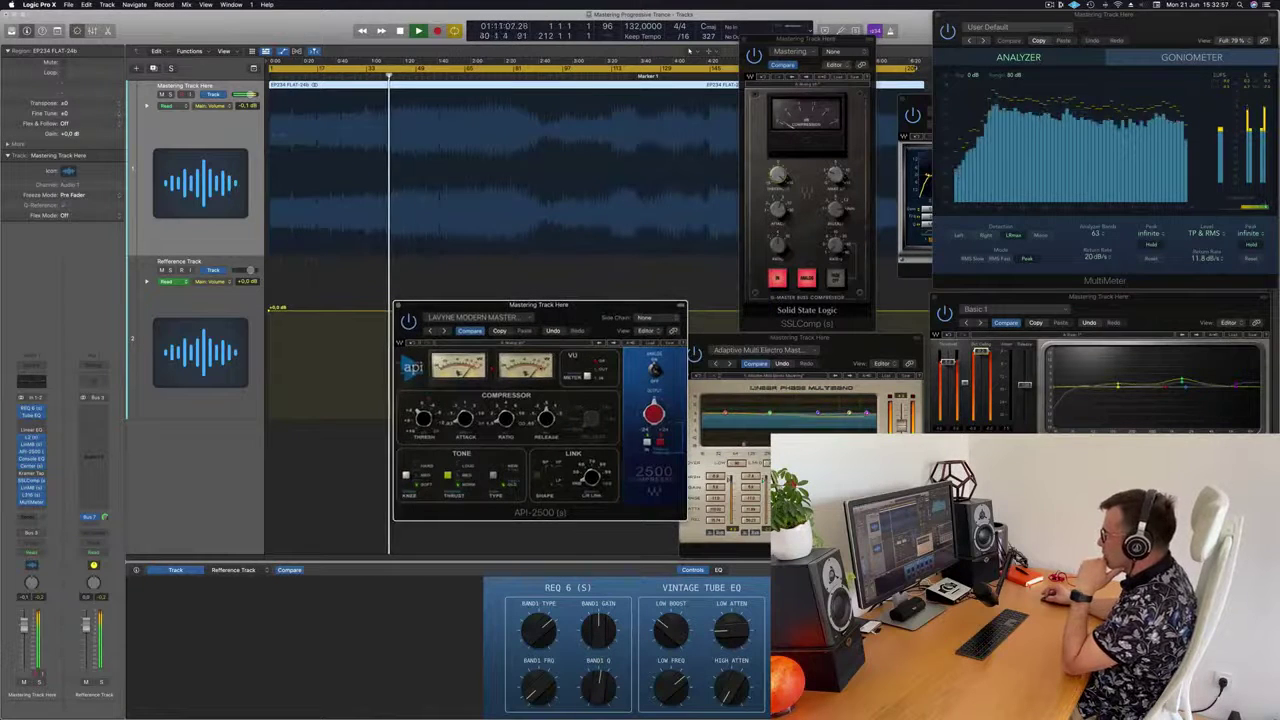
Place the API-2500 compressor beside the adaptive LinMB, and bring up the Multi Opto Mastering LinMB below the tracks.
drag(584, 316, 569, 336)
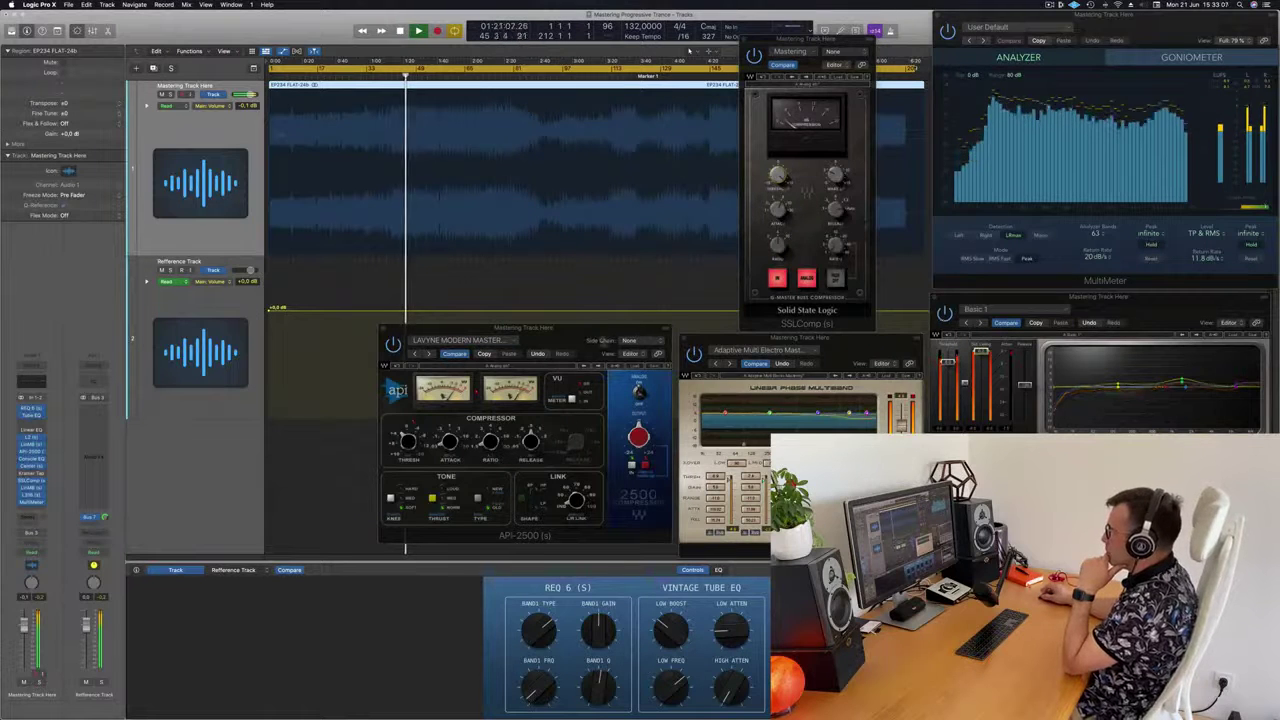
drag(522, 328, 518, 342)
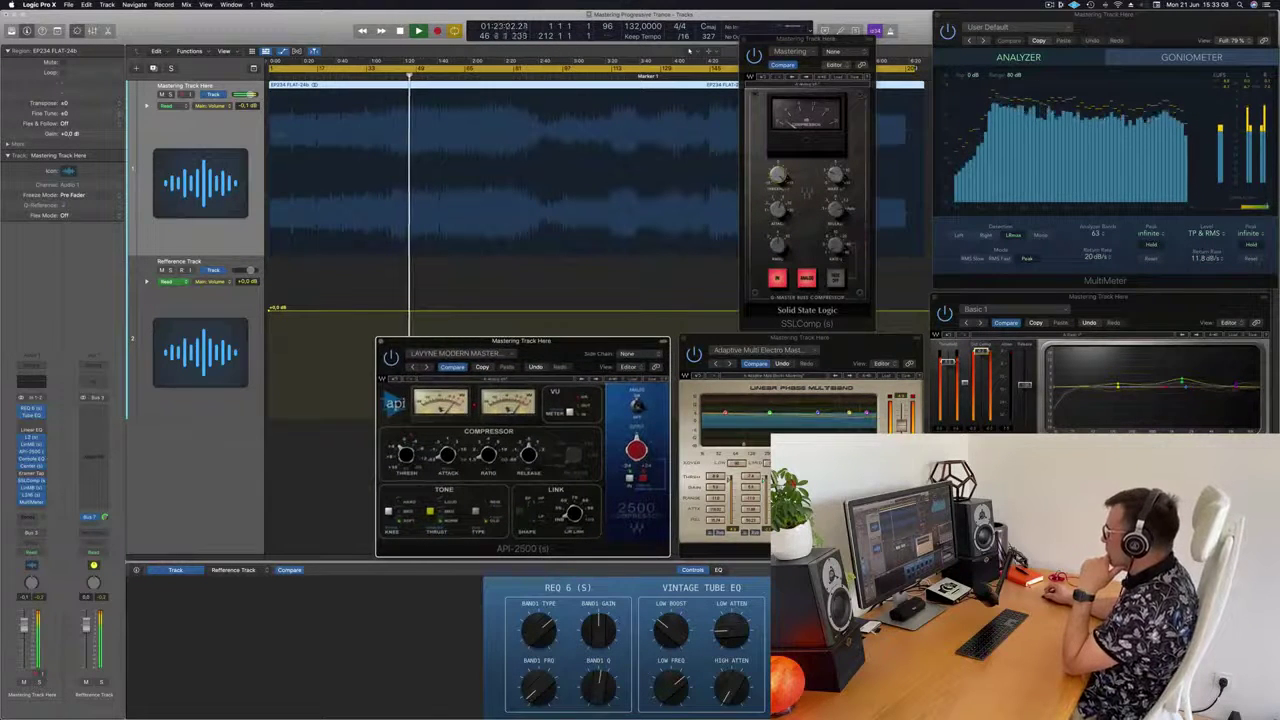
click(838, 363)
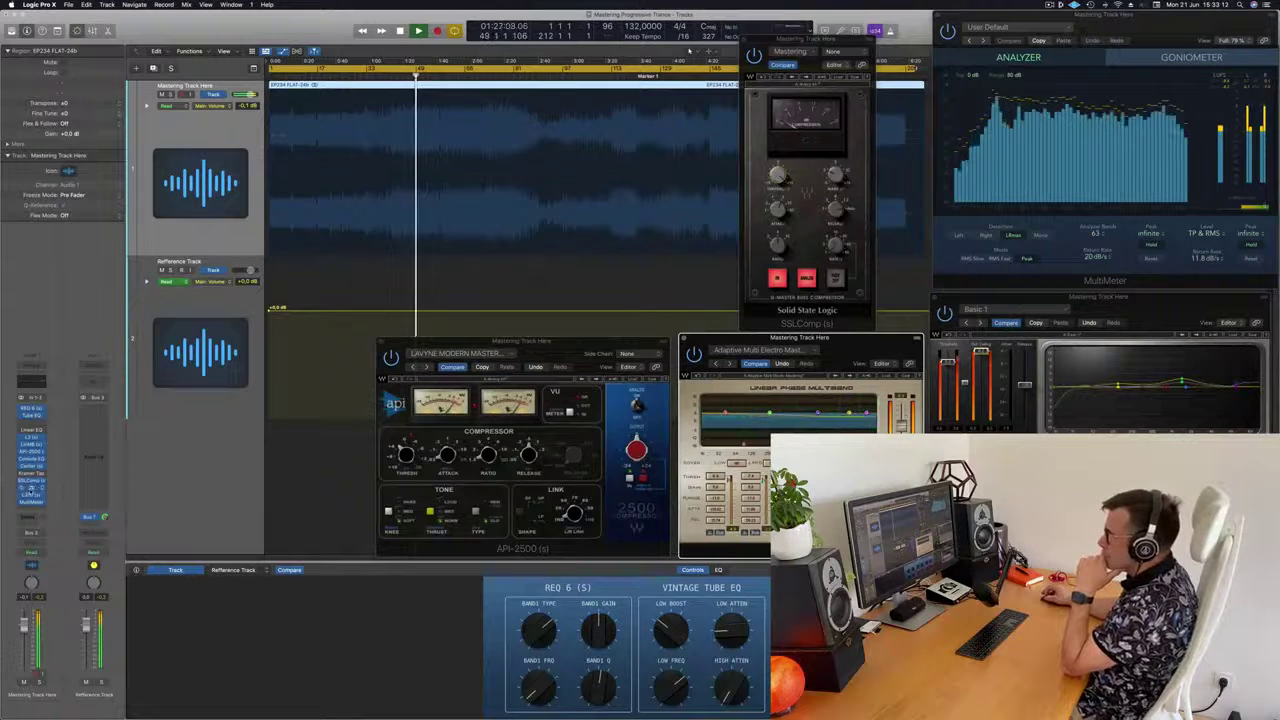
click(31, 491)
drag(632, 286, 297, 503)
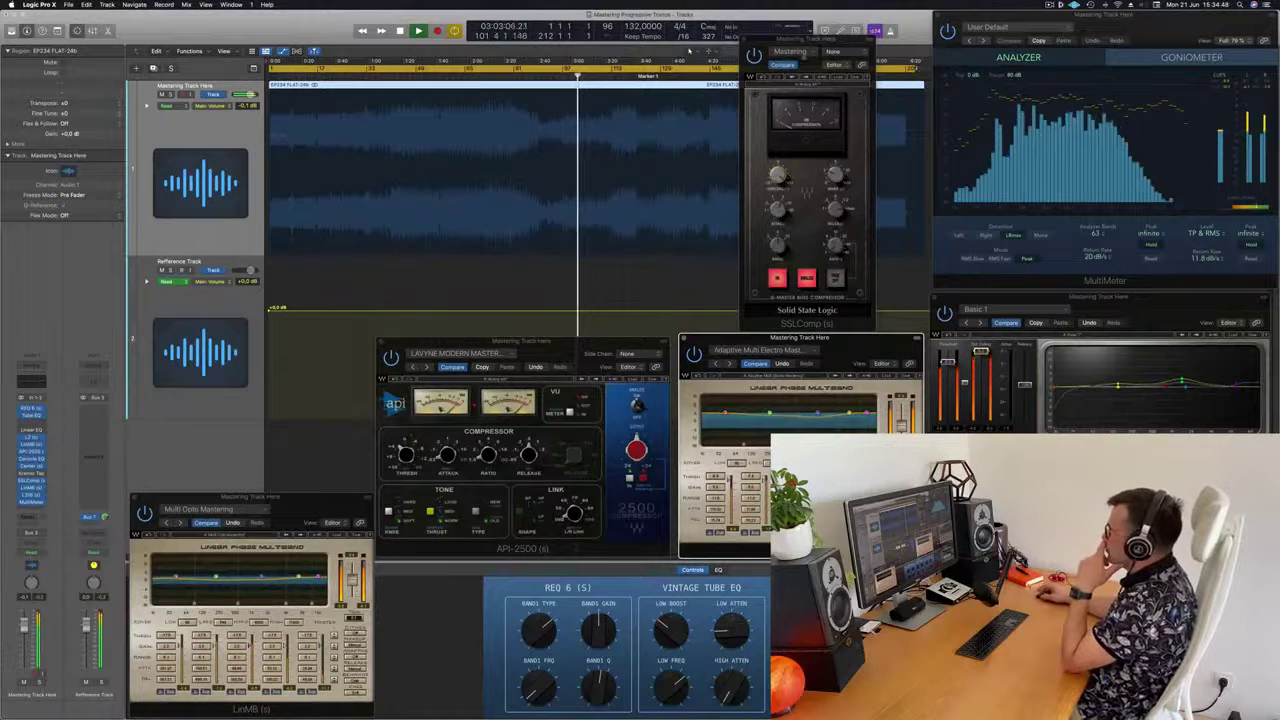
Move the SSLComp window down off the arrangement and raise the adaptive LinMB and API-2500 windows level with the L316.
drag(800, 38, 915, 345)
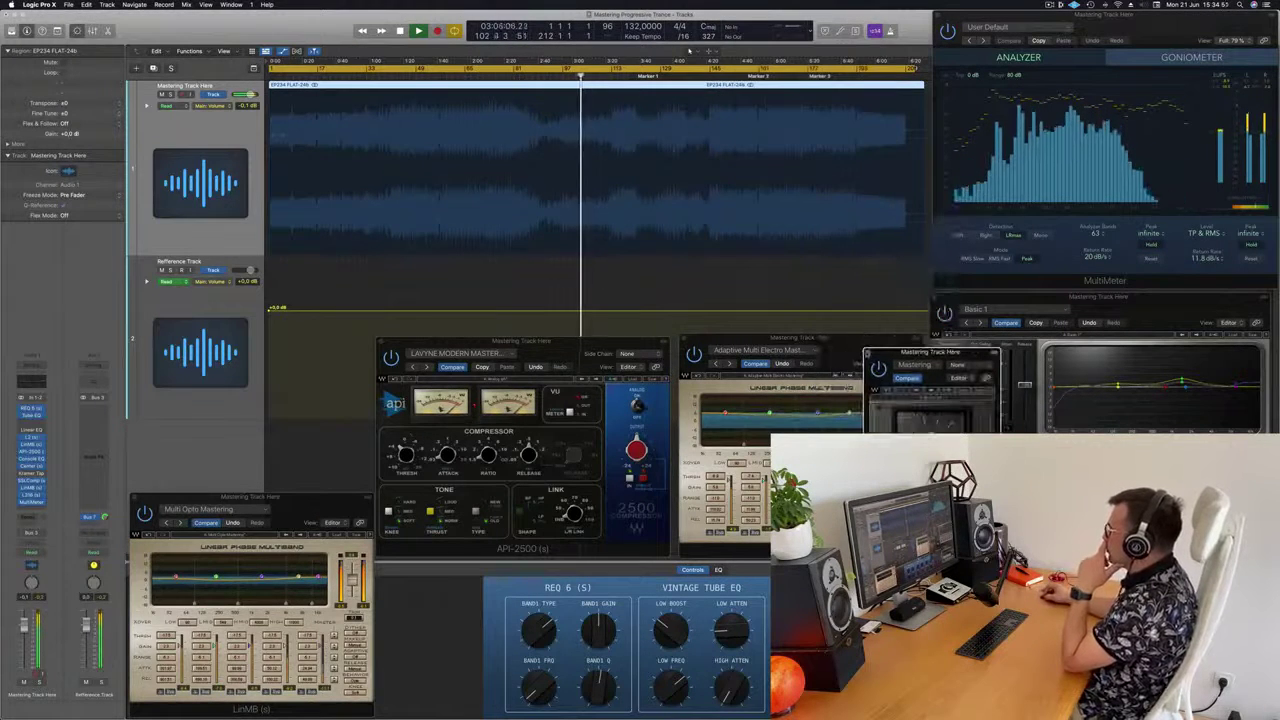
click(854, 350)
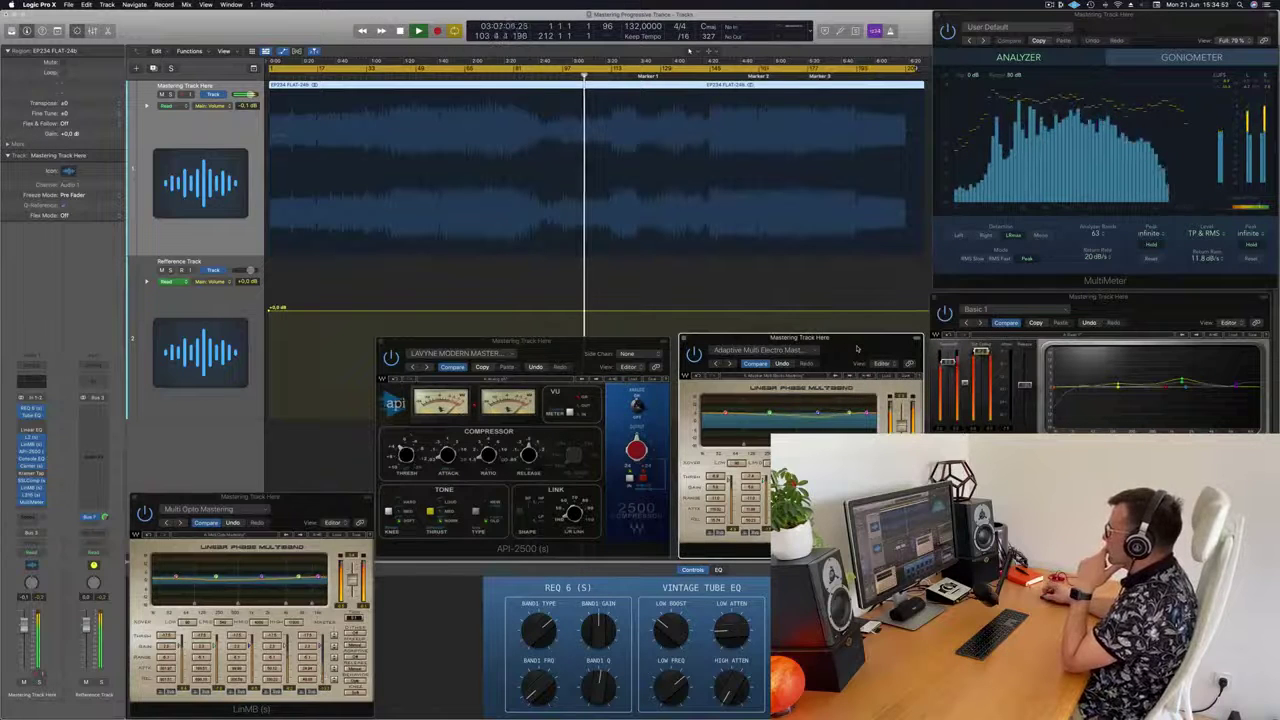
drag(858, 340, 861, 299)
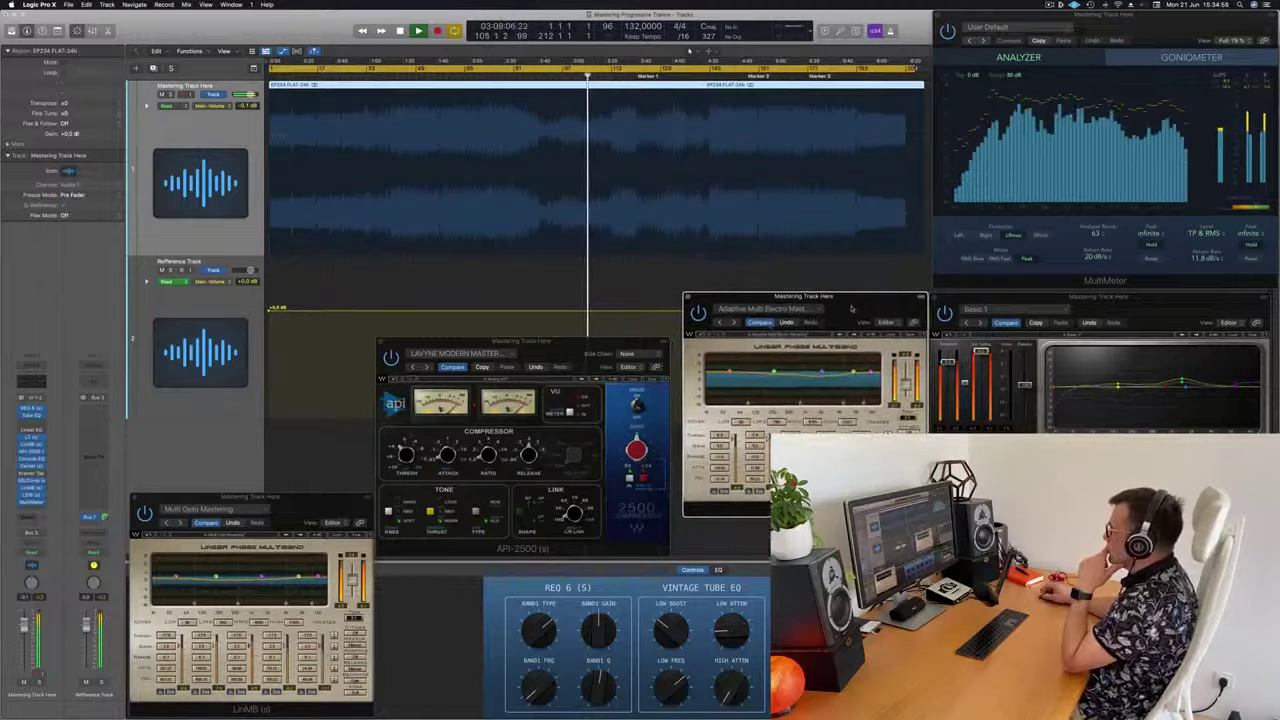
drag(646, 341, 655, 299)
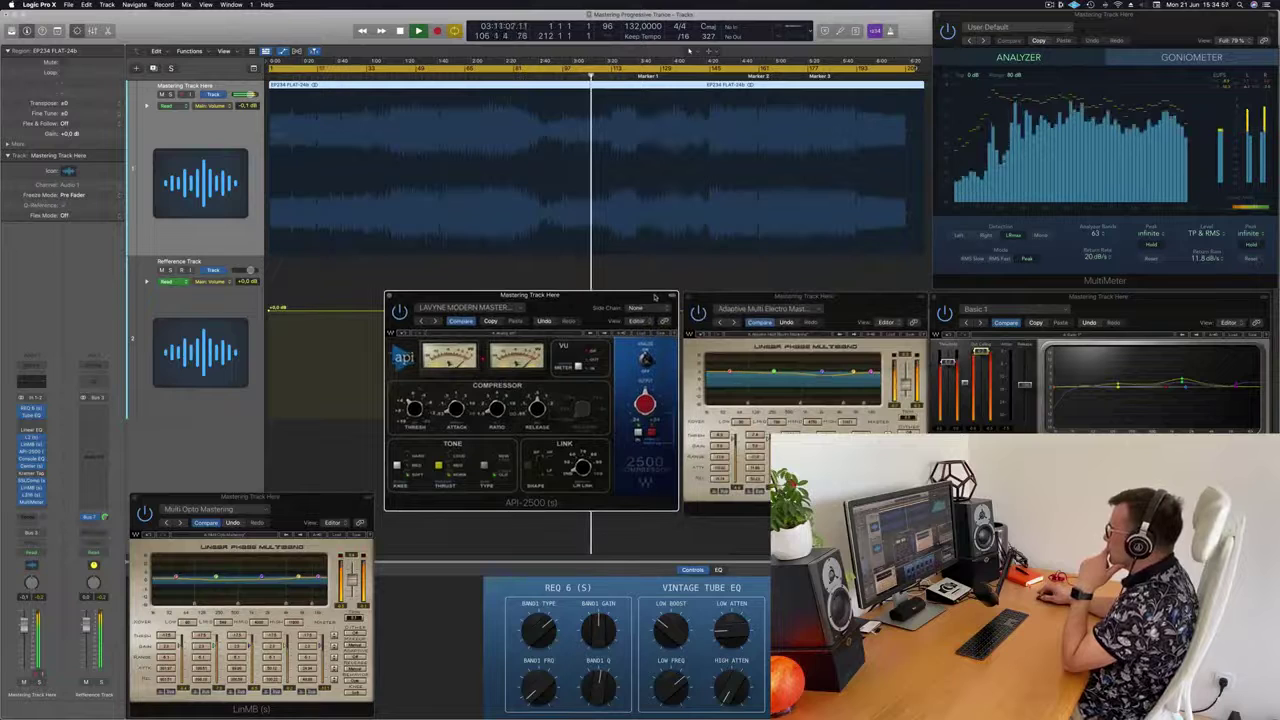